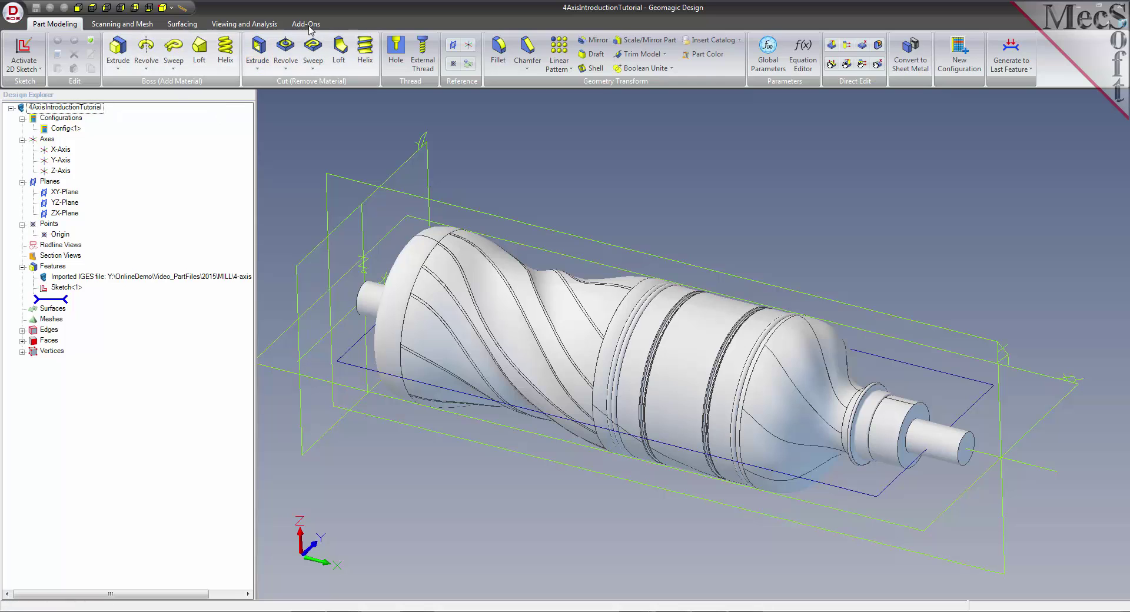
# Load the MILL module of the VisualCAM 2015 add-on for the bottle part.
pyautogui.click(103, 69)
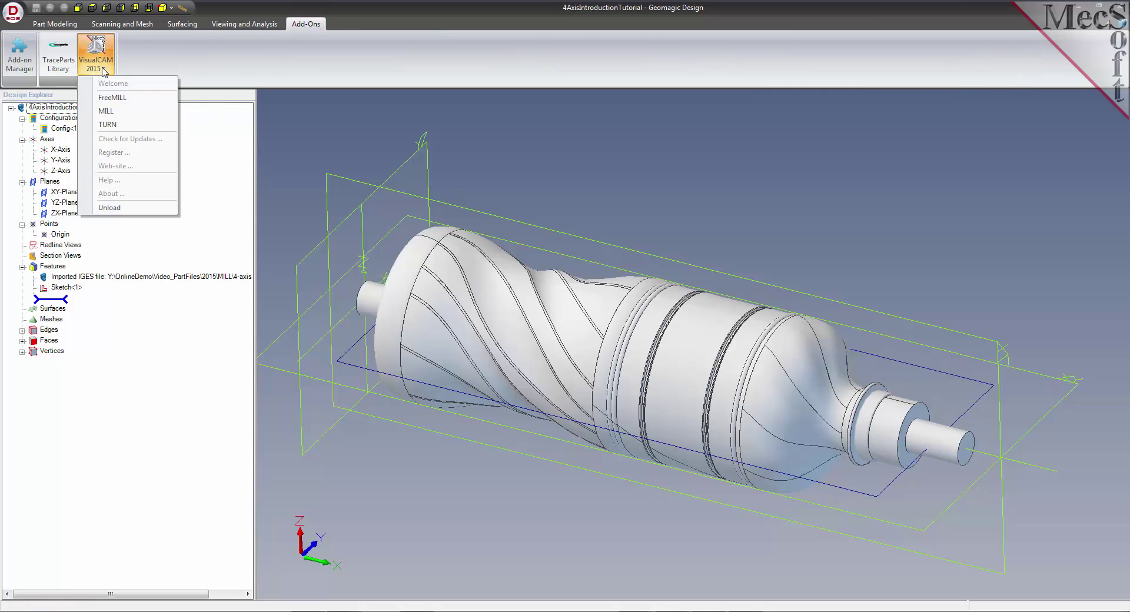
pyautogui.click(106, 111)
pyautogui.moveTo(162, 287); pyautogui.dragTo(167, 400)
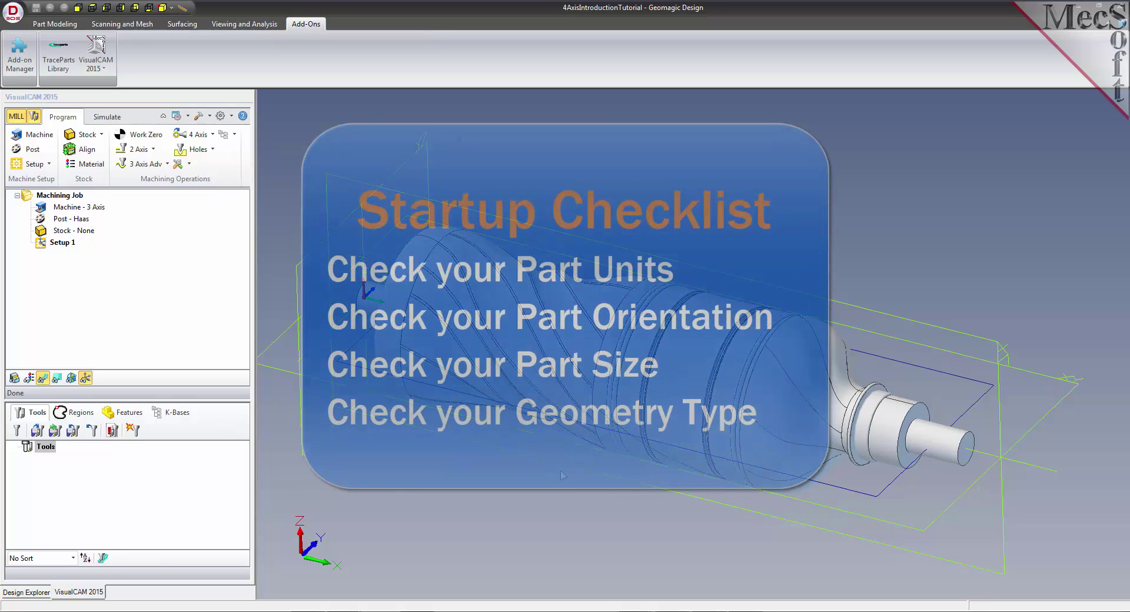
pyautogui.moveTo(563, 476); pyautogui.dragTo(523, 451, button='middle')
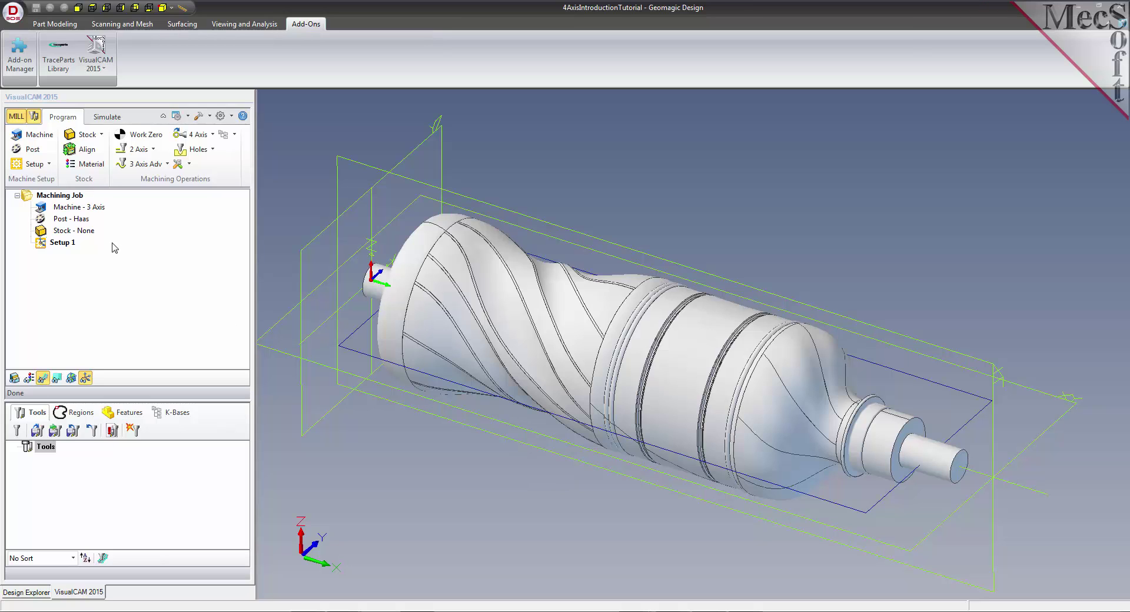
# Align the machine tool to the world coordinate system and define it as a 4 Axis machine with the Table configuration.
pyautogui.click(49, 138)
pyautogui.click(41, 219)
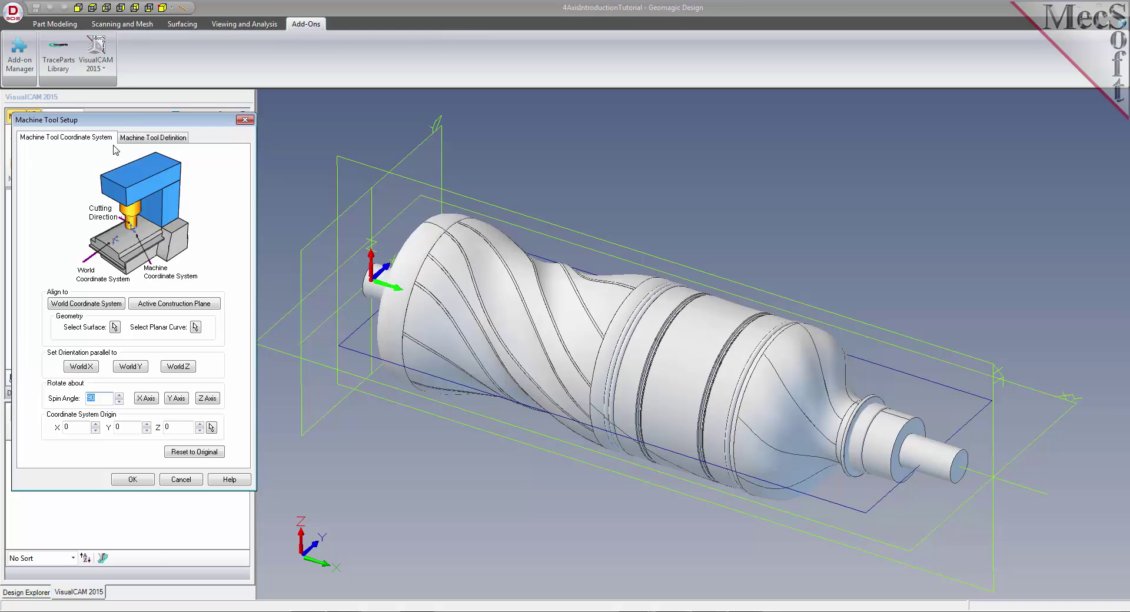
pyautogui.click(98, 305)
pyautogui.click(151, 138)
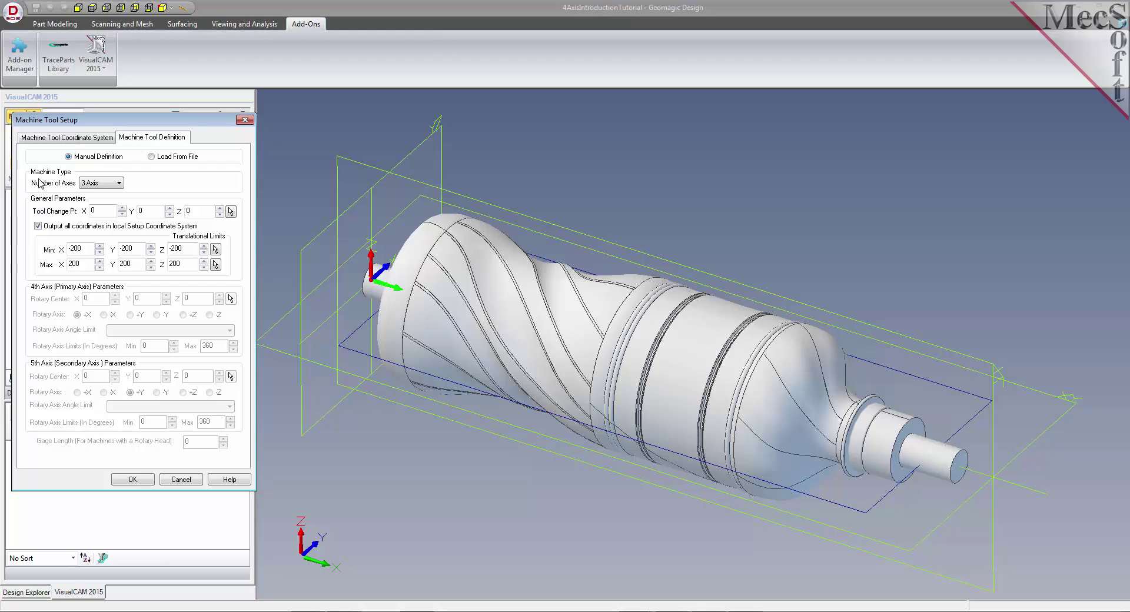
pyautogui.click(105, 184)
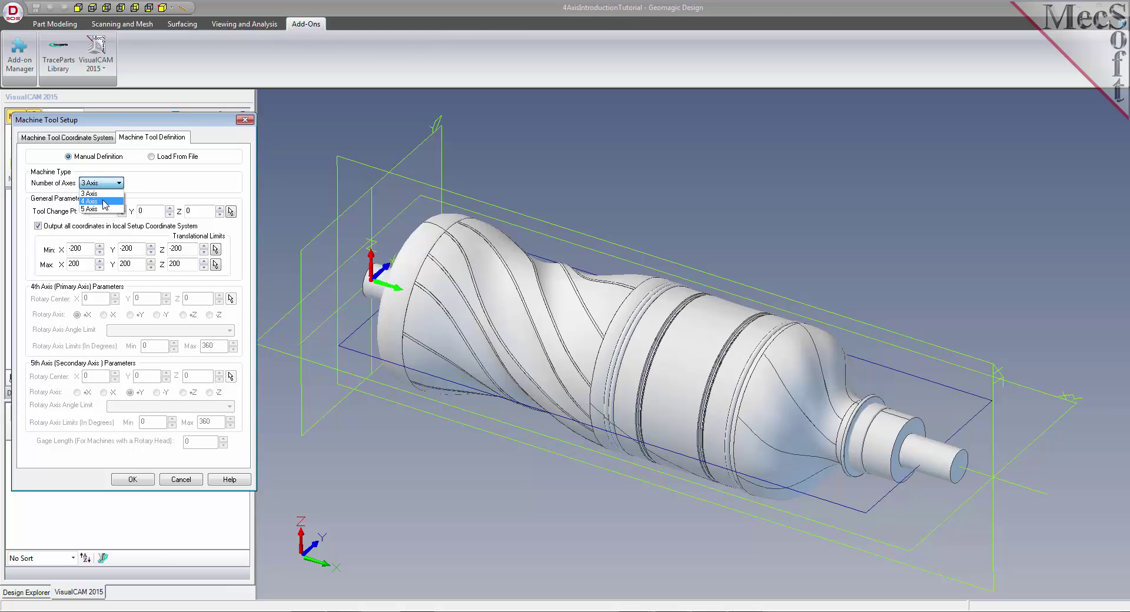
pyautogui.click(105, 203)
pyautogui.click(204, 184)
pyautogui.click(199, 194)
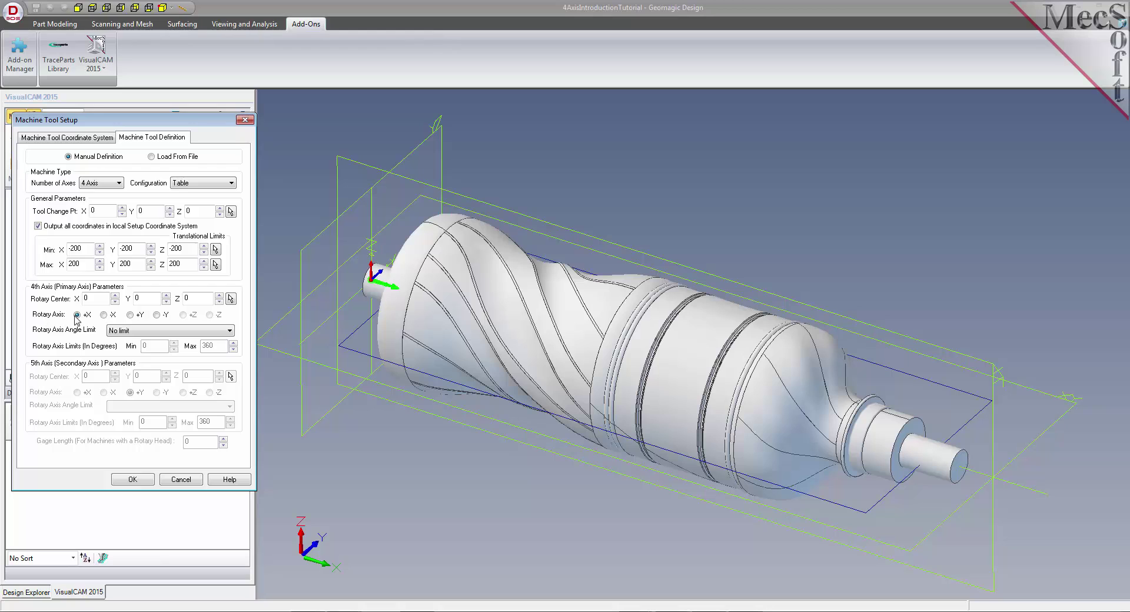
# Set the 4th axis rotary angle limit to No limit and accept the machine tool setup.
pyautogui.click(140, 331)
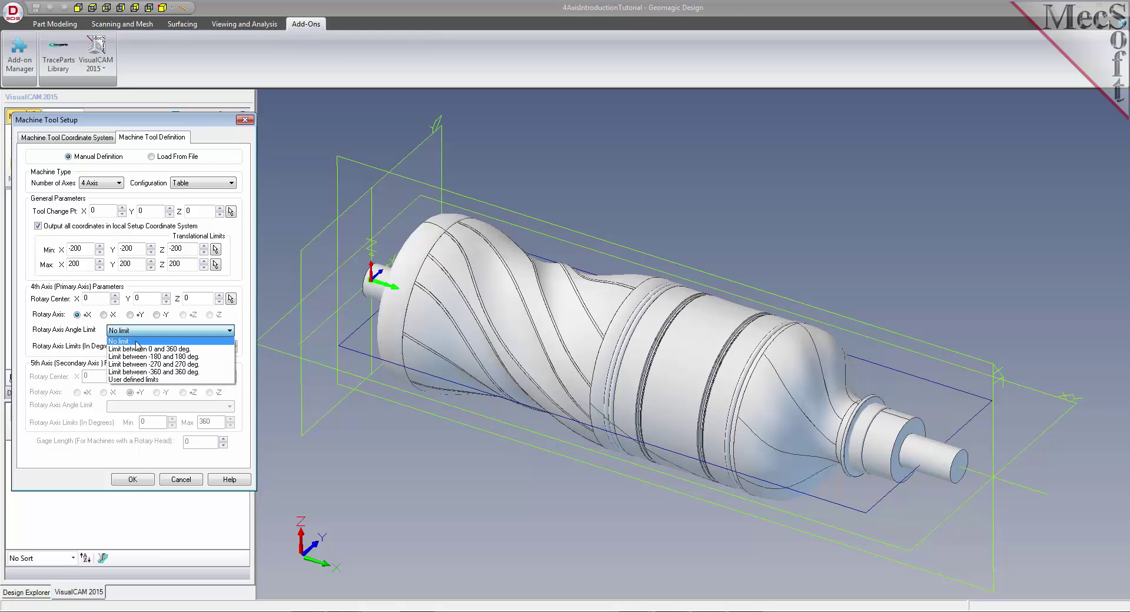
pyautogui.click(137, 341)
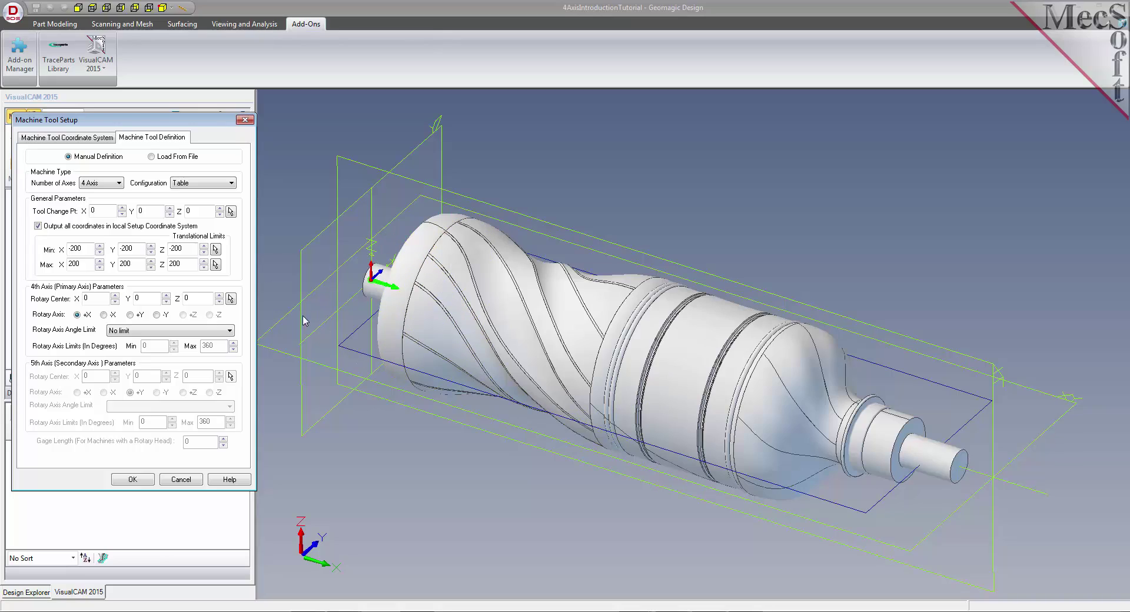
pyautogui.moveTo(307, 311)
pyautogui.mouseDown(button='middle')
pyautogui.moveTo(320, 328)
pyautogui.moveTo(306, 362)
pyautogui.mouseUp(button='middle')
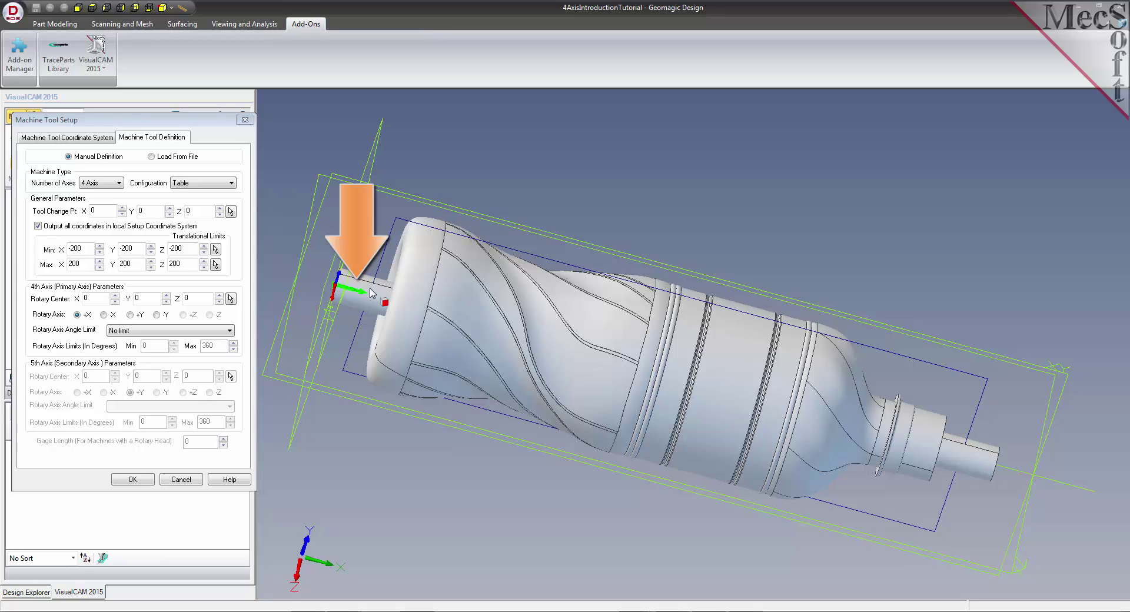
pyautogui.moveTo(390, 431); pyautogui.dragTo(387, 418, button='middle')
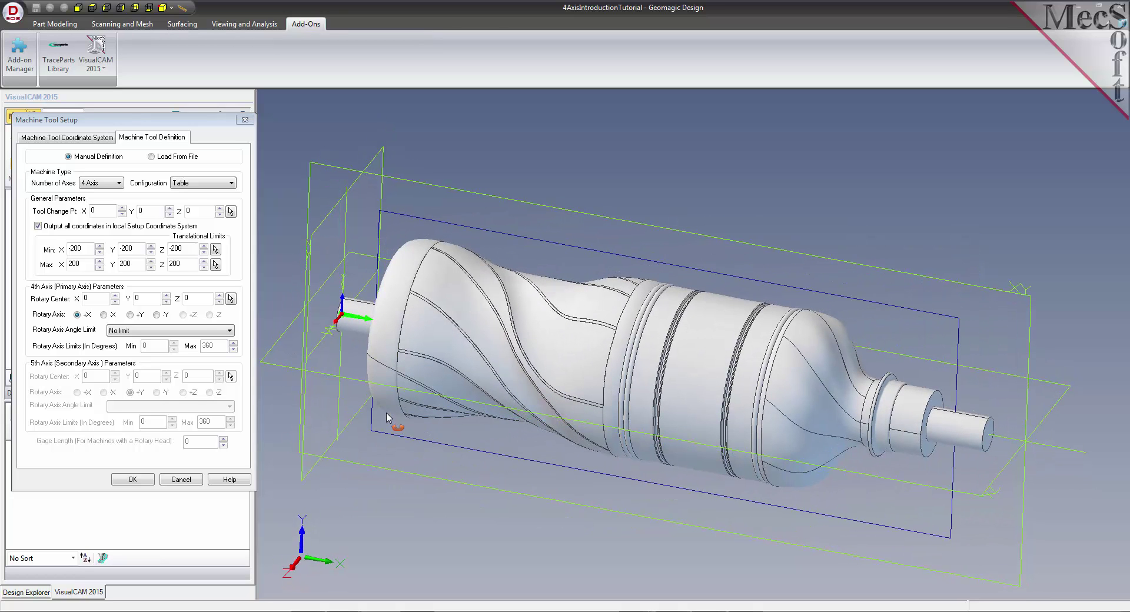
pyautogui.click(132, 480)
pyautogui.click(57, 208)
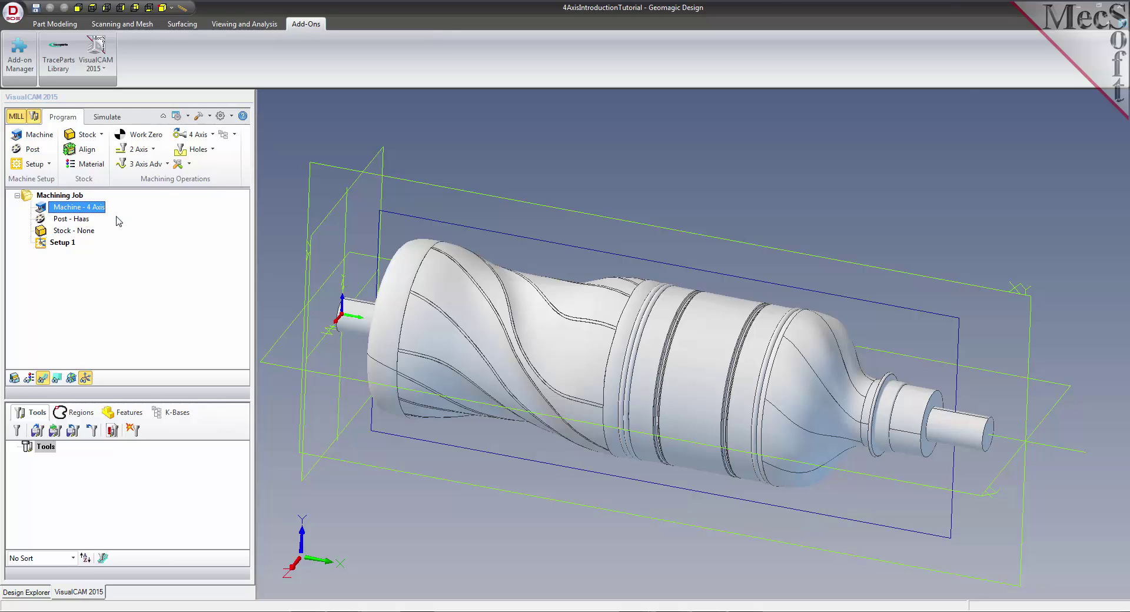
# Set the post-processor to Haas with the posted file extension .nc.
pyautogui.click(32, 149)
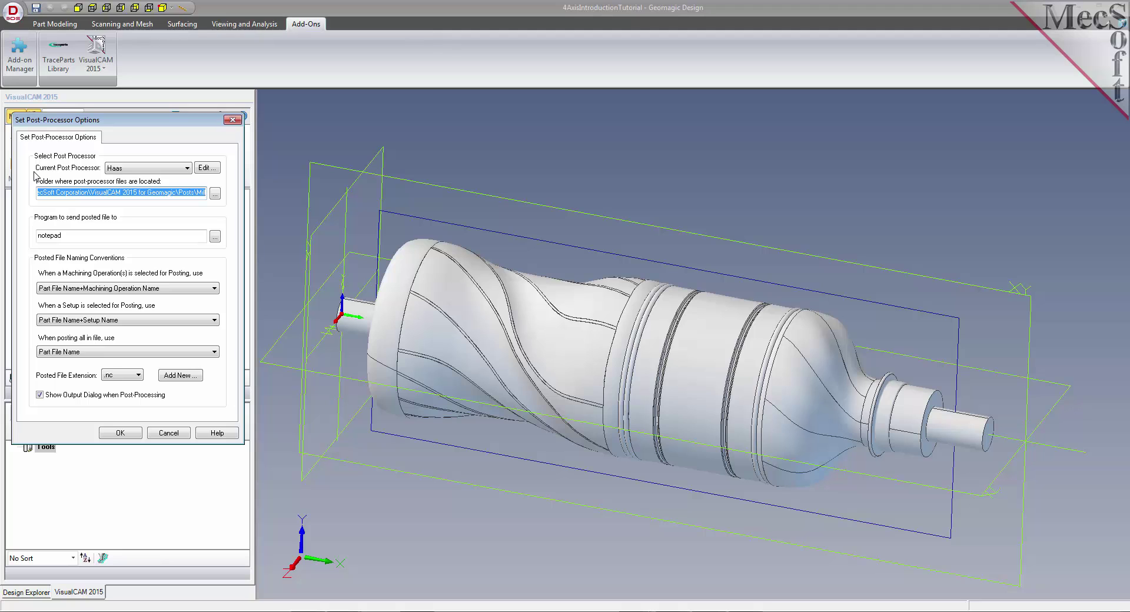
pyautogui.click(149, 168)
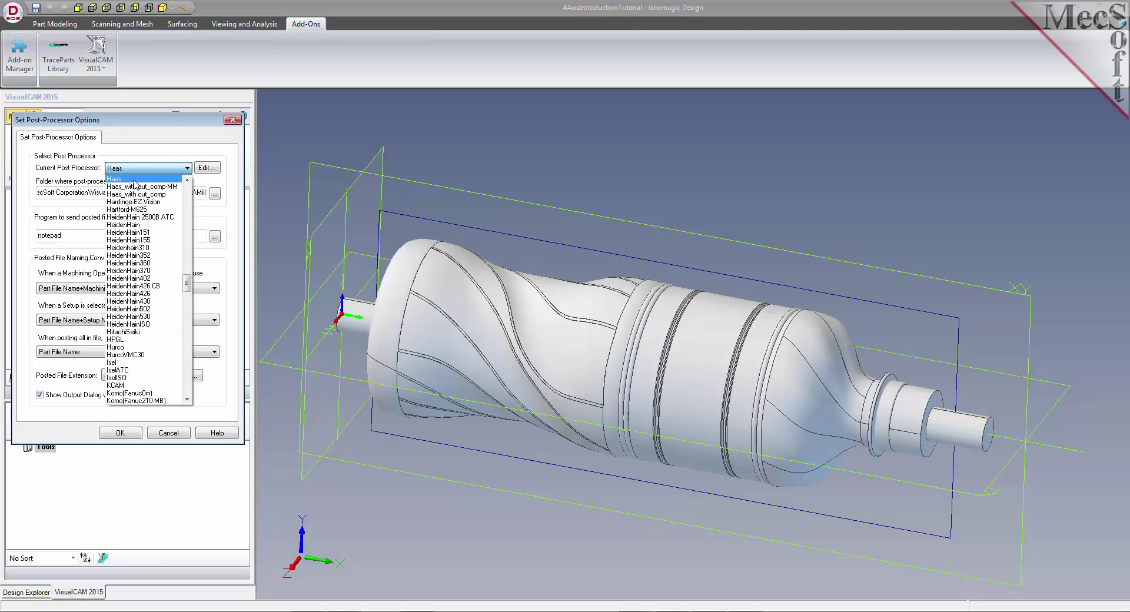
pyautogui.click(135, 180)
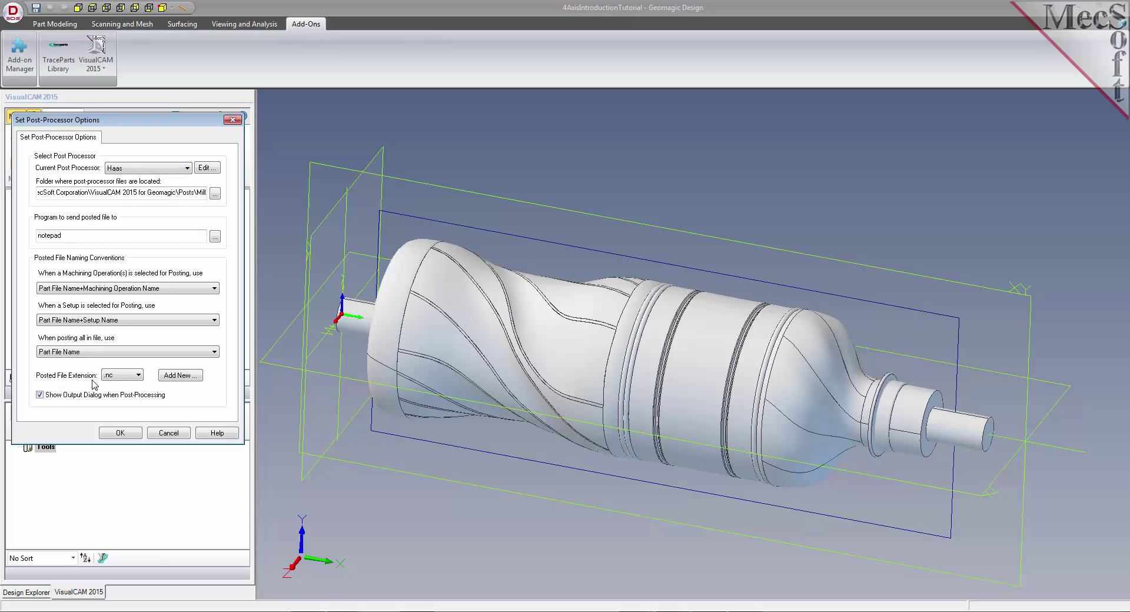
pyautogui.click(137, 375)
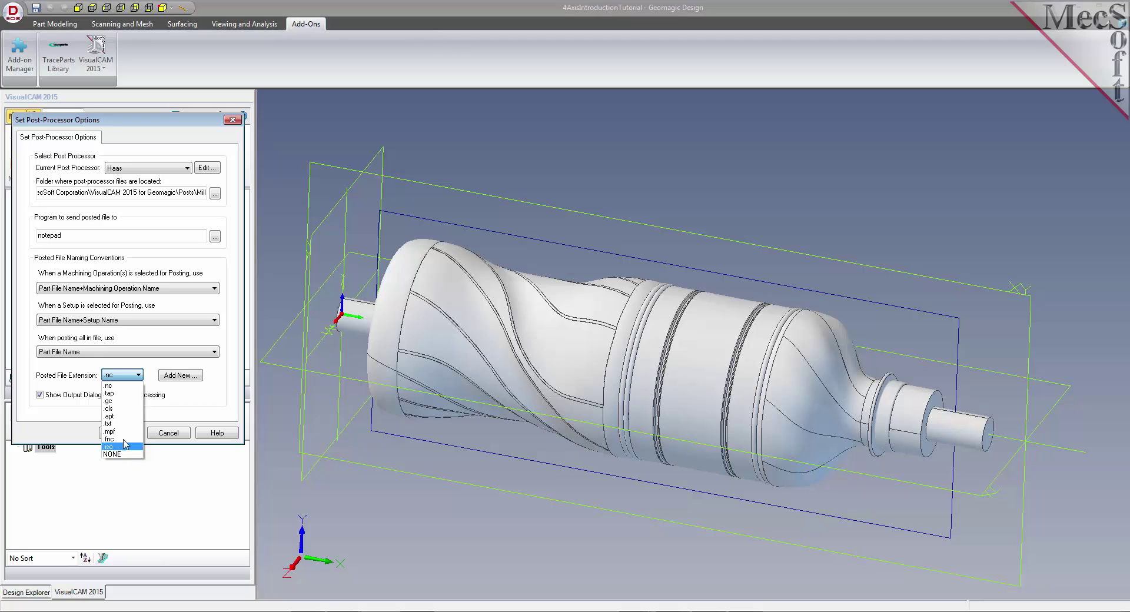
pyautogui.click(126, 386)
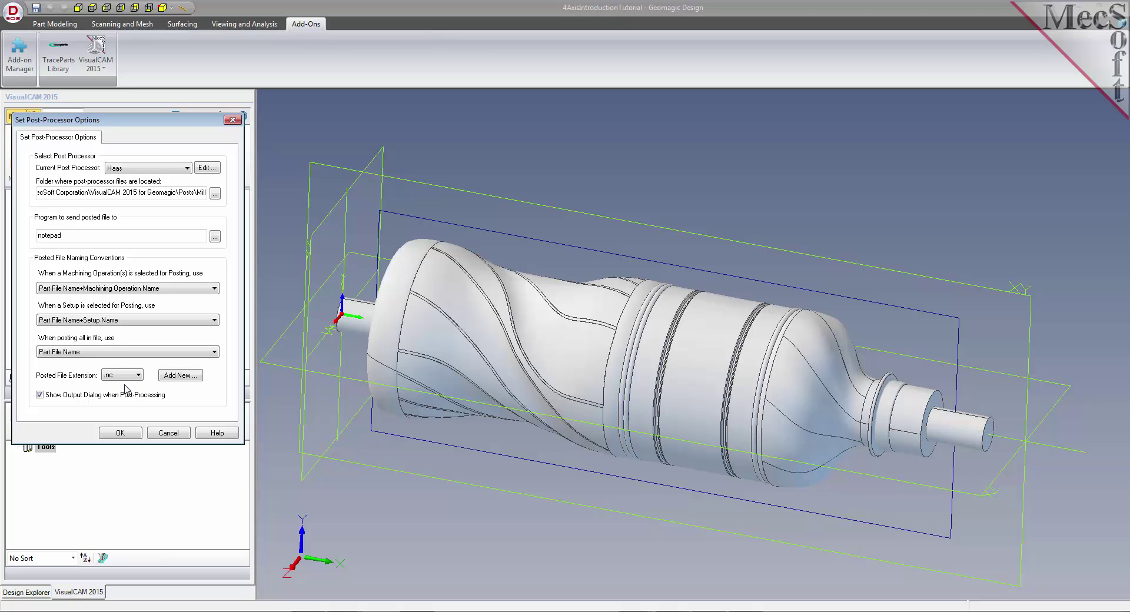
pyautogui.click(127, 434)
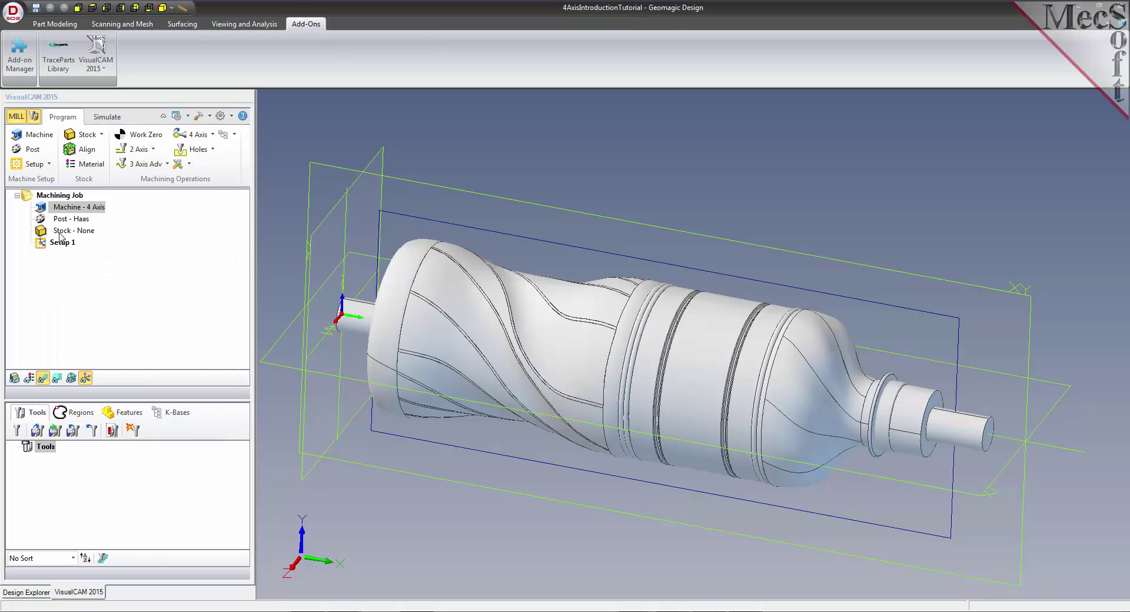
pyautogui.click(42, 218)
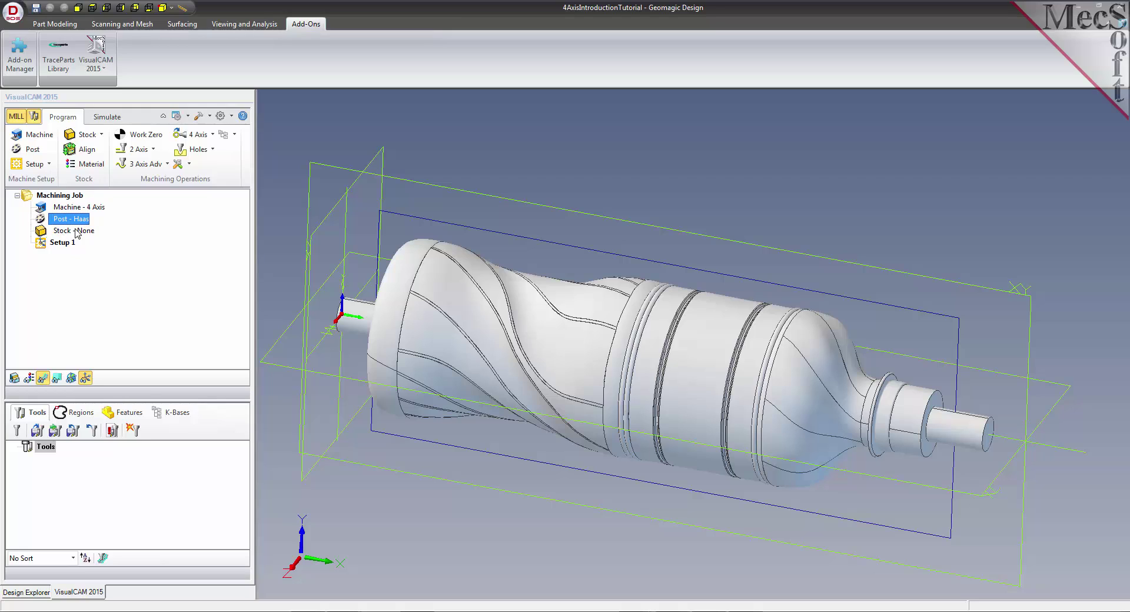
# Create a box stock around the part with width 3 and height 3, referenced from its lower front corner.
pyautogui.click(42, 244)
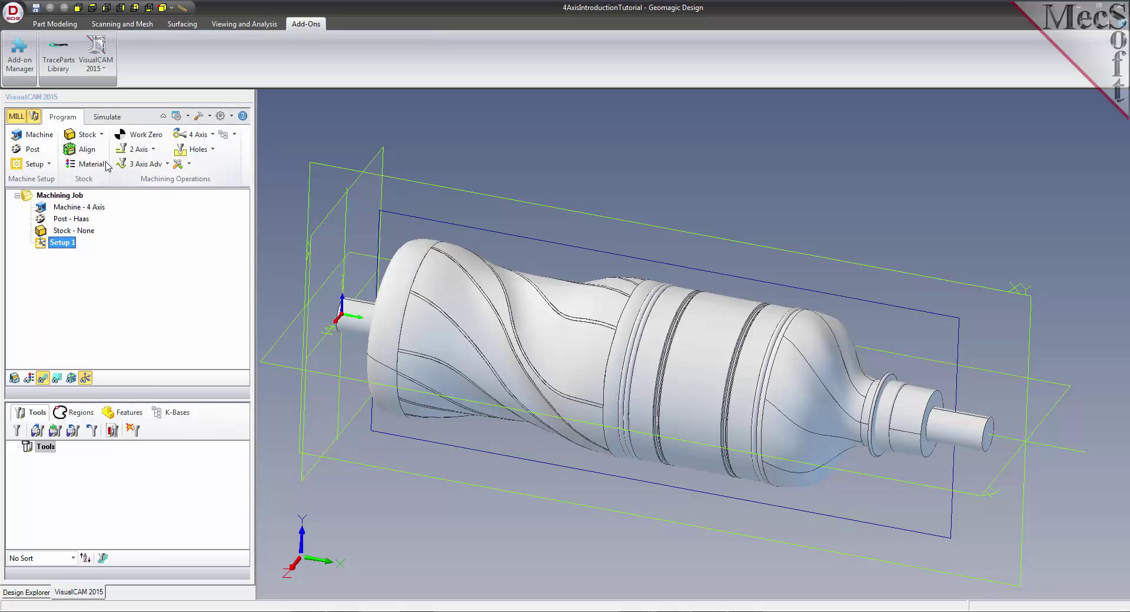
pyautogui.click(100, 134)
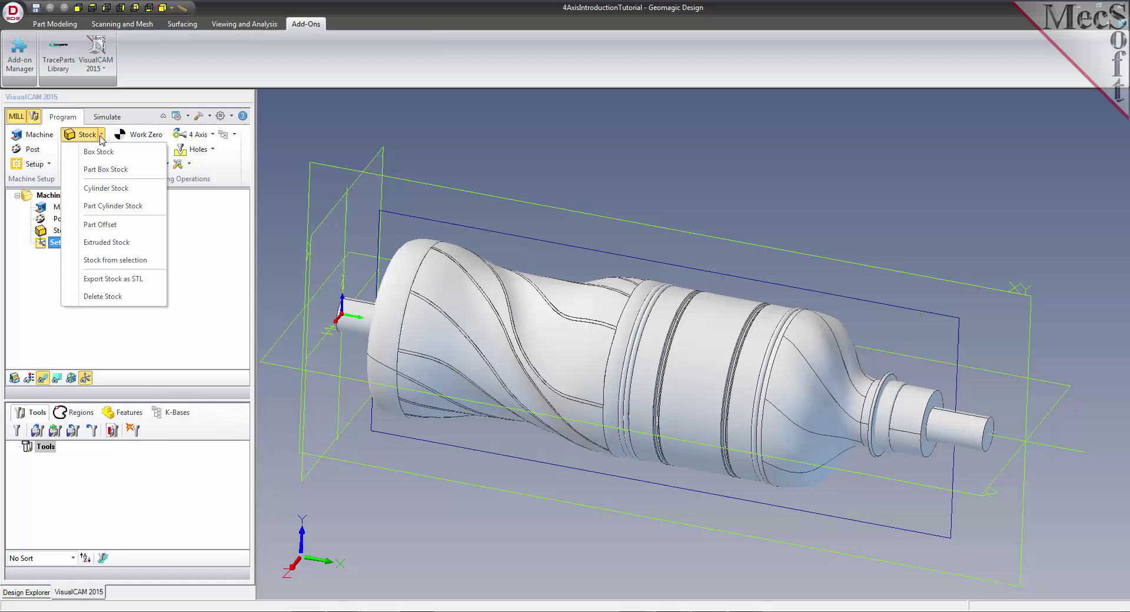
pyautogui.click(125, 152)
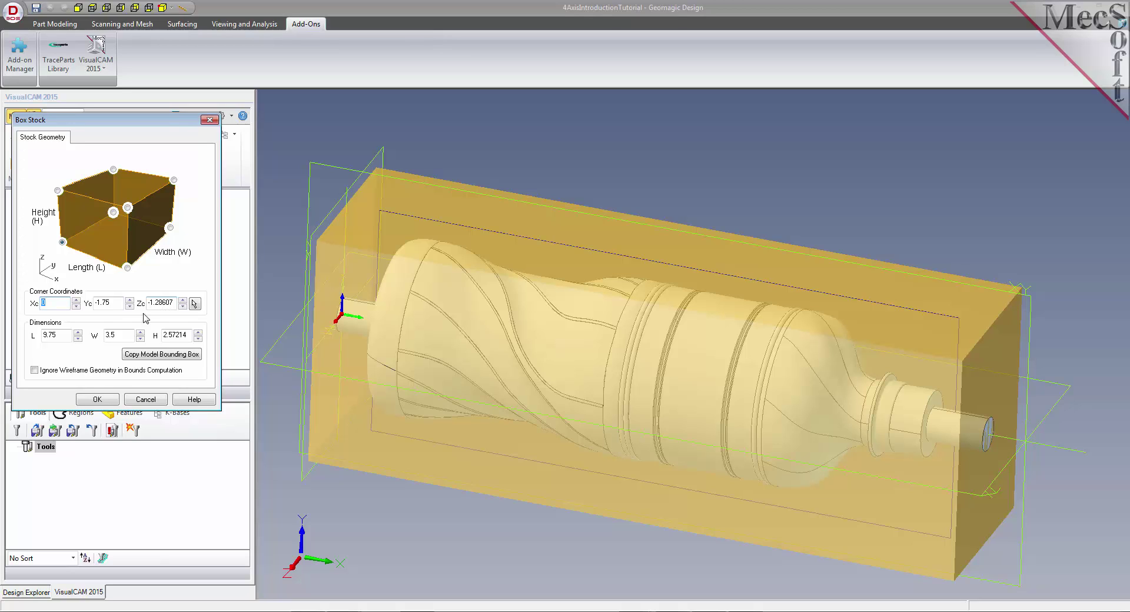
pyautogui.moveTo(43, 335); pyautogui.dragTo(99, 337)
pyautogui.write('3')
pyautogui.press('Tab')
pyautogui.write('3')
pyautogui.click(63, 243)
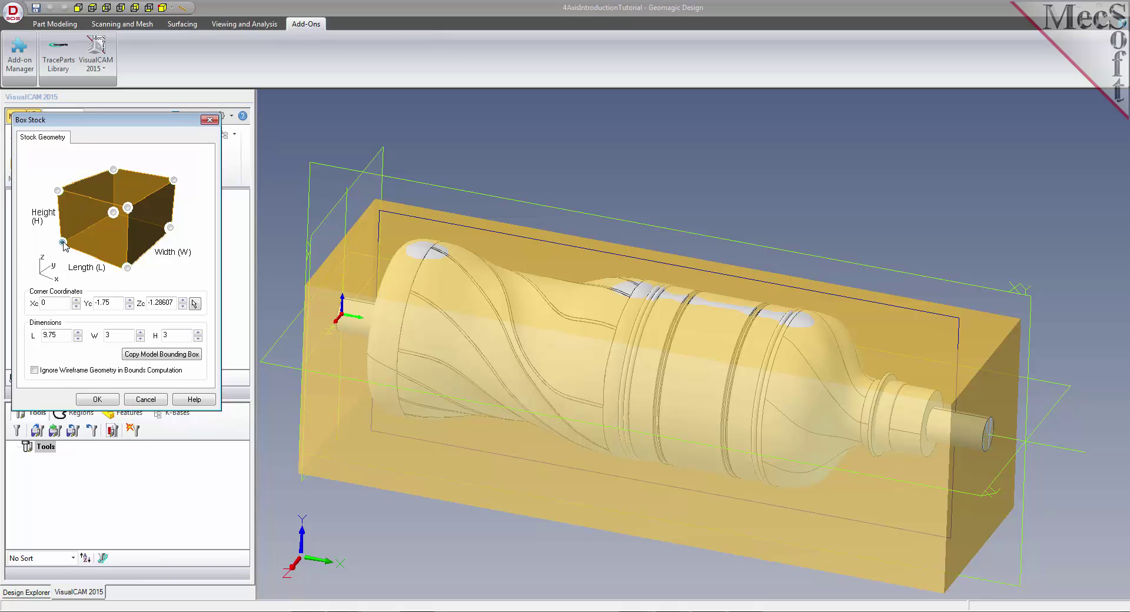
pyautogui.click(98, 400)
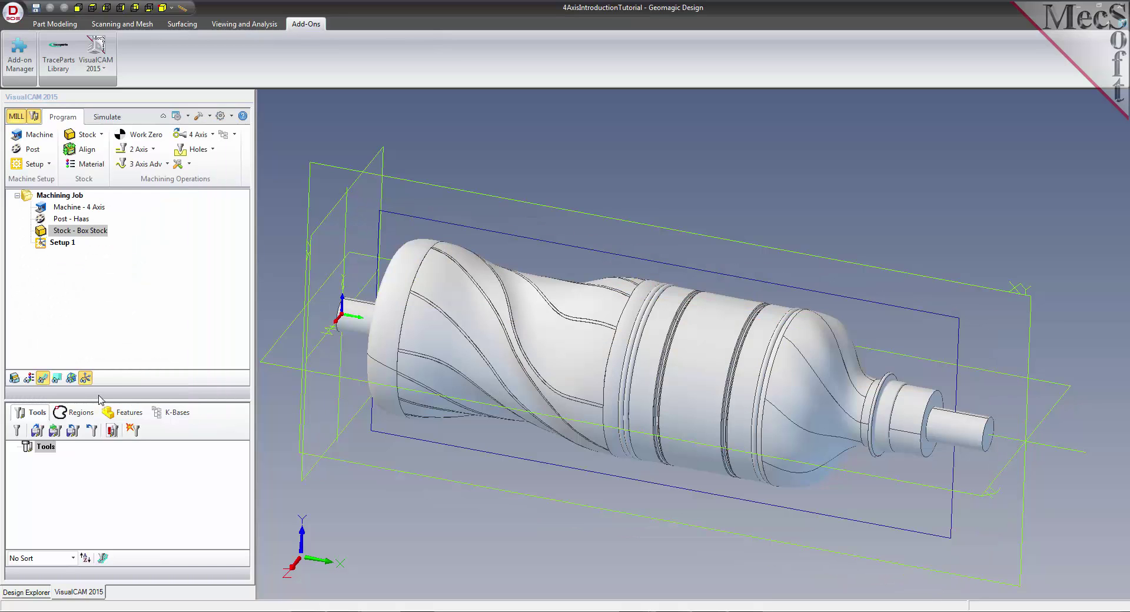
# Turn on the display of the box stock around the part.
pyautogui.click(44, 233)
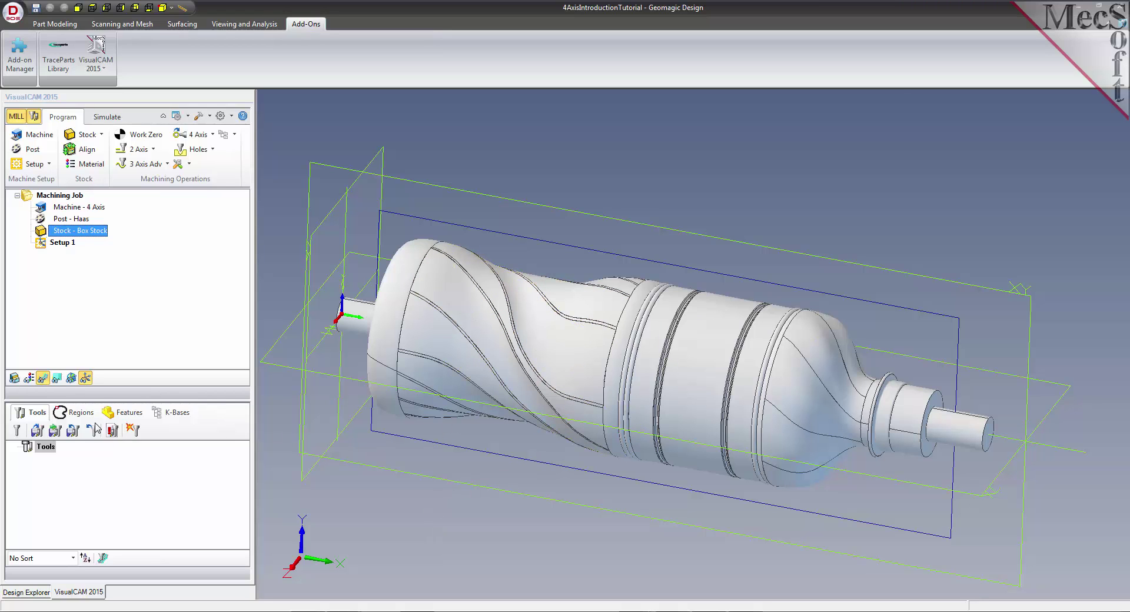
pyautogui.click(15, 378)
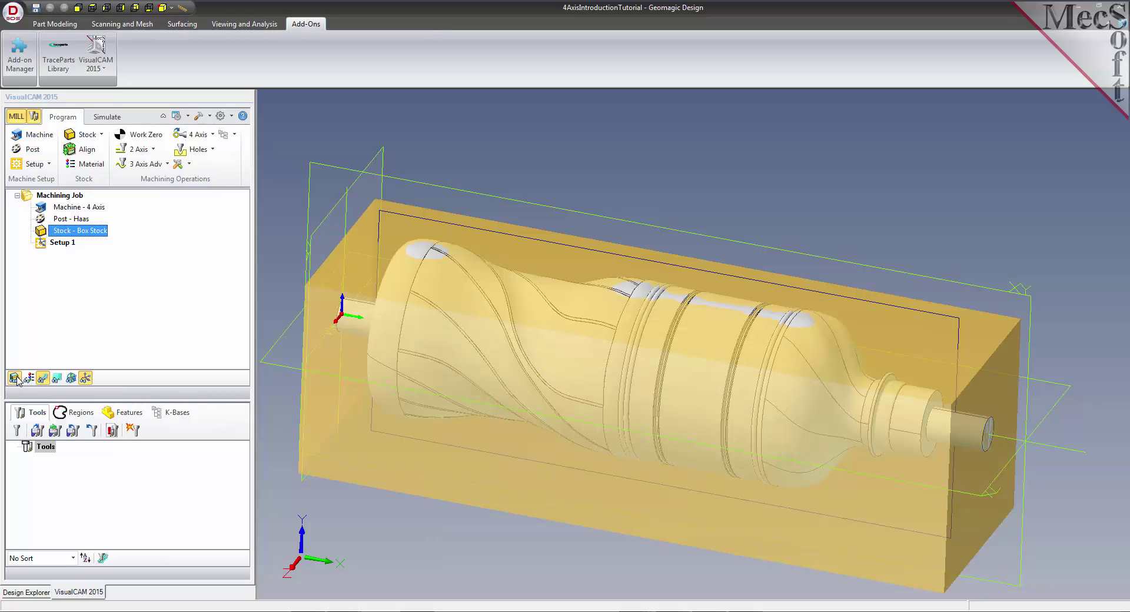
pyautogui.click(14, 378)
pyautogui.click(15, 377)
pyautogui.moveTo(330, 536); pyautogui.dragTo(332, 494, button='middle')
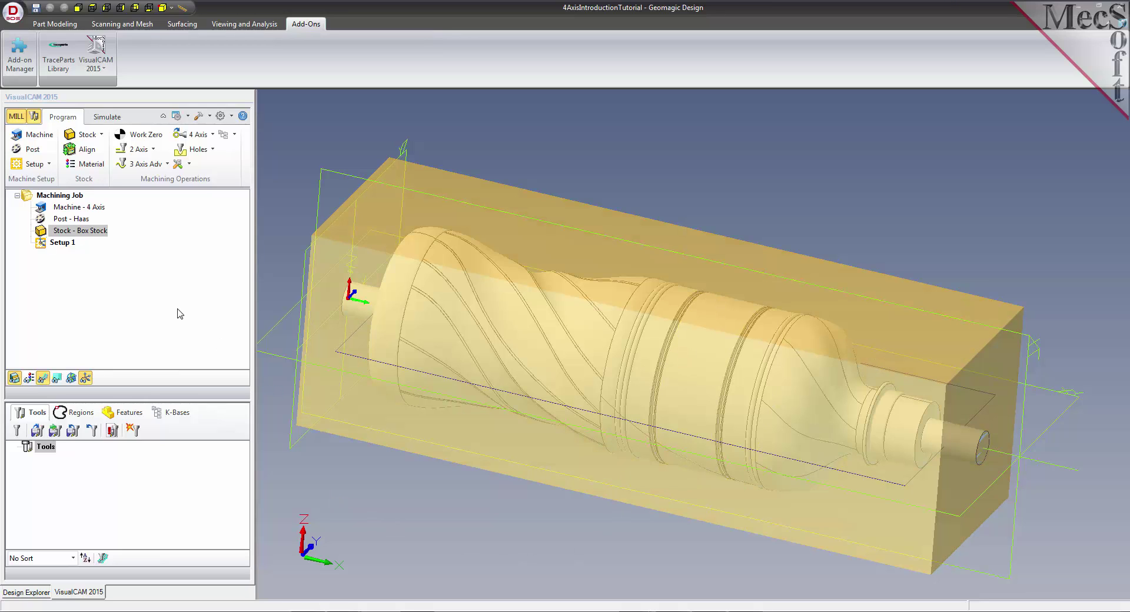
# Align the box stock about the part with Center for both the Z and XY alignment.
pyautogui.click(89, 150)
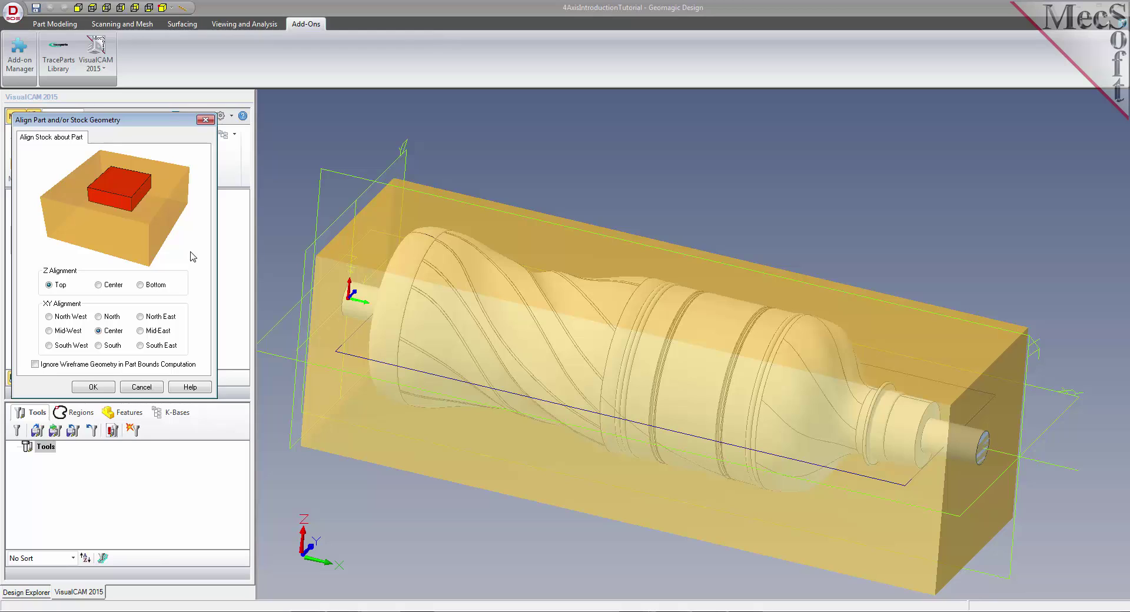
pyautogui.click(98, 285)
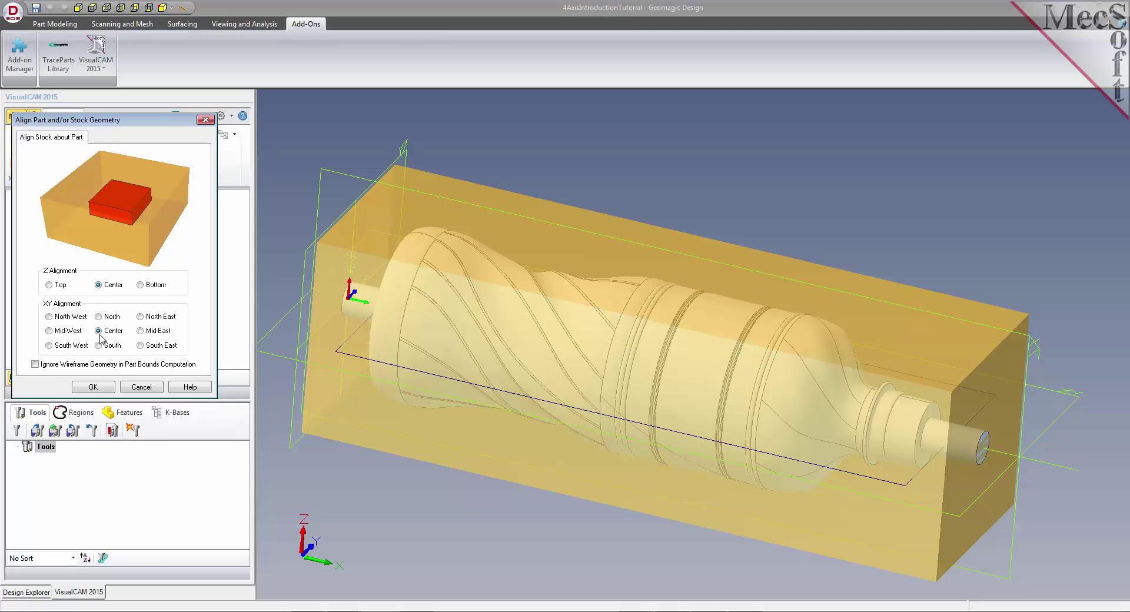
pyautogui.click(93, 386)
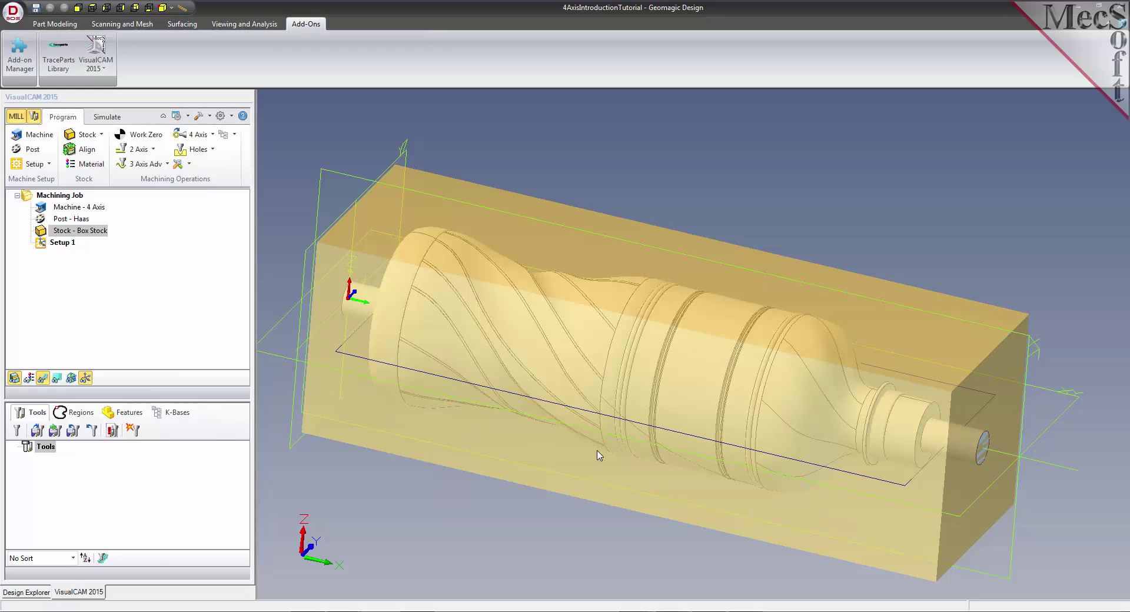
pyautogui.moveTo(687, 439); pyautogui.dragTo(711, 319, button='middle')
pyautogui.moveTo(465, 331)
pyautogui.mouseDown(button='middle')
pyautogui.moveTo(467, 345)
pyautogui.moveTo(490, 348)
pyautogui.moveTo(496, 318)
pyautogui.moveTo(500, 355)
pyautogui.mouseUp(button='middle')
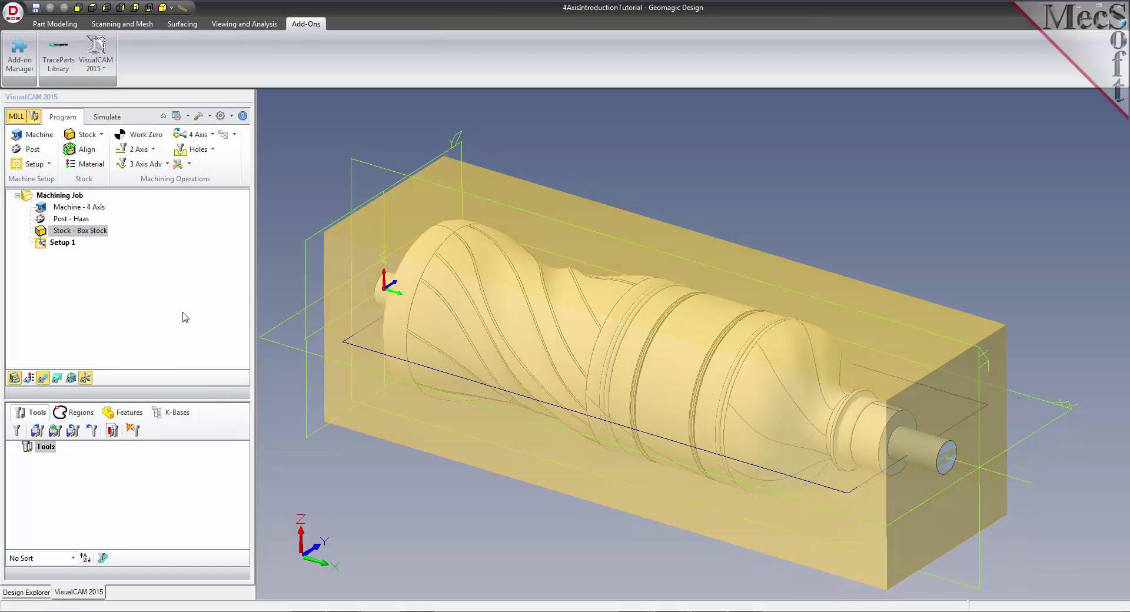
# Assign WOOD as the stock material and show the stock in simulation mode.
pyautogui.click(92, 164)
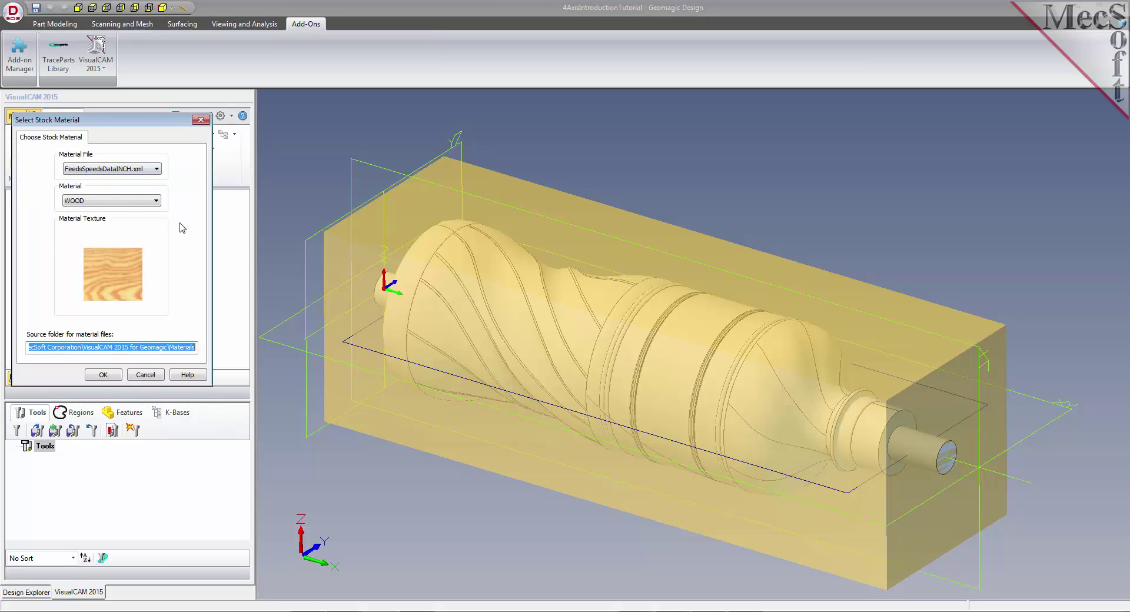
pyautogui.click(123, 202)
pyautogui.moveTo(159, 297); pyautogui.dragTo(159, 322)
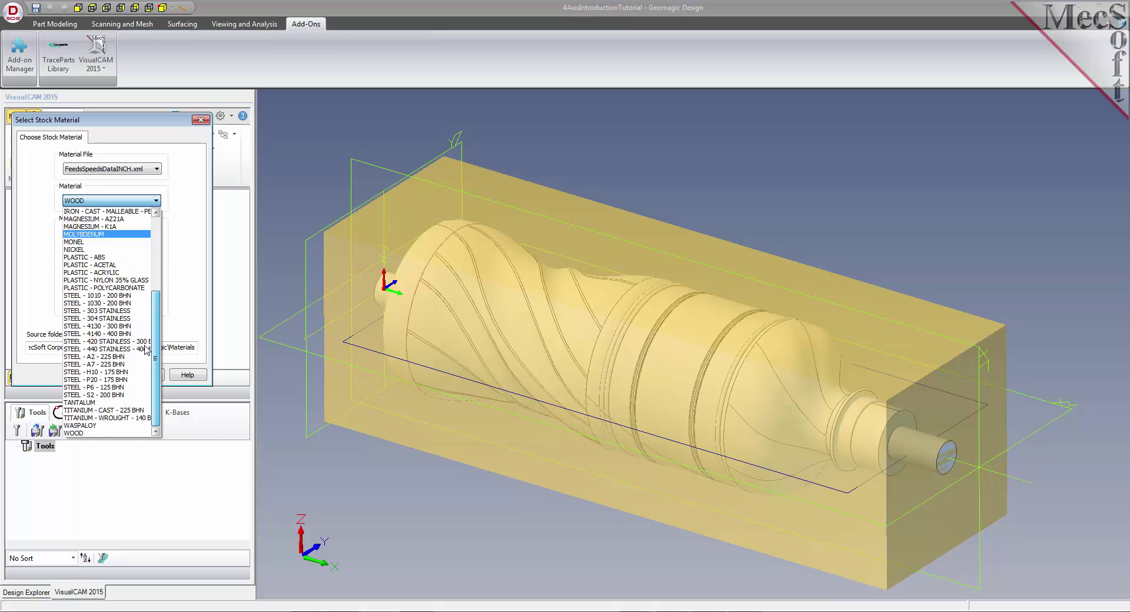
pyautogui.click(81, 433)
pyautogui.click(105, 375)
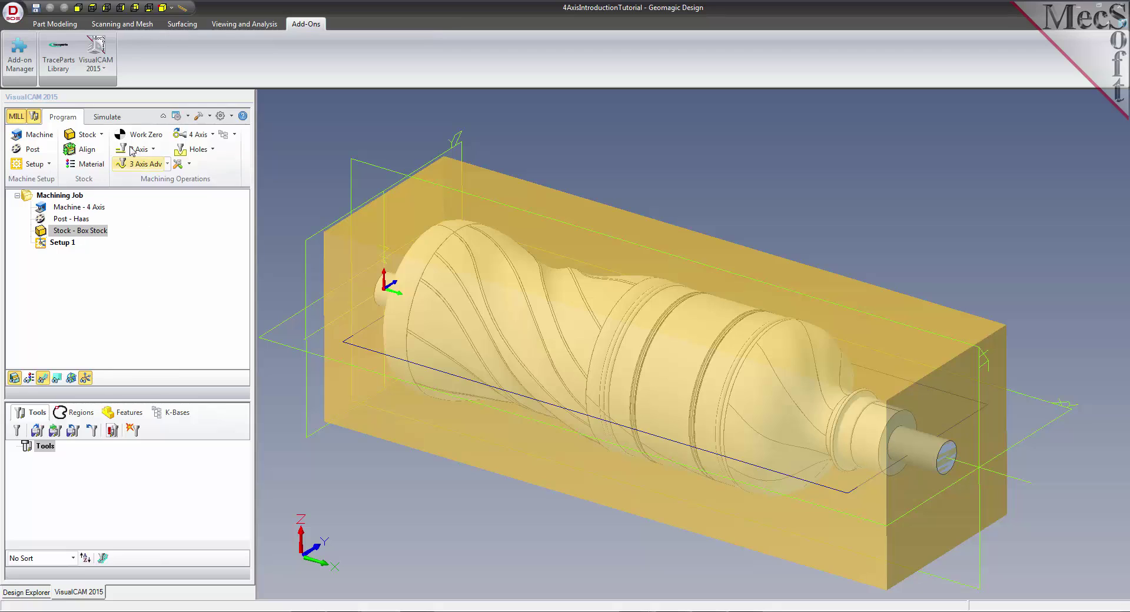
pyautogui.click(107, 116)
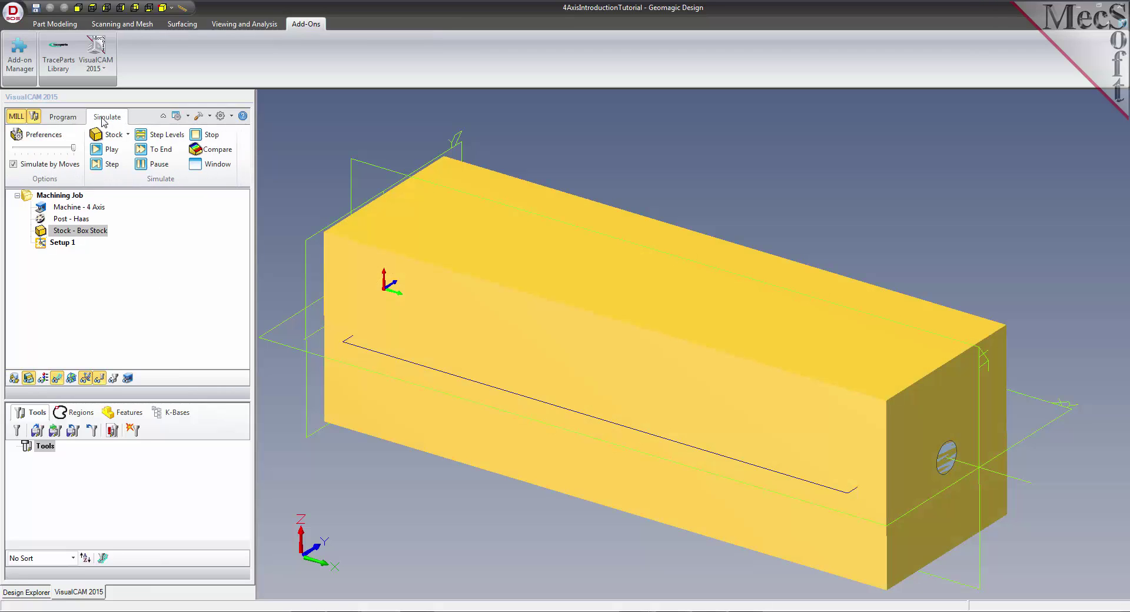
# Preview the box stock with and without its wood texture in the simulation window, and return to programming mode.
pyautogui.click(210, 167)
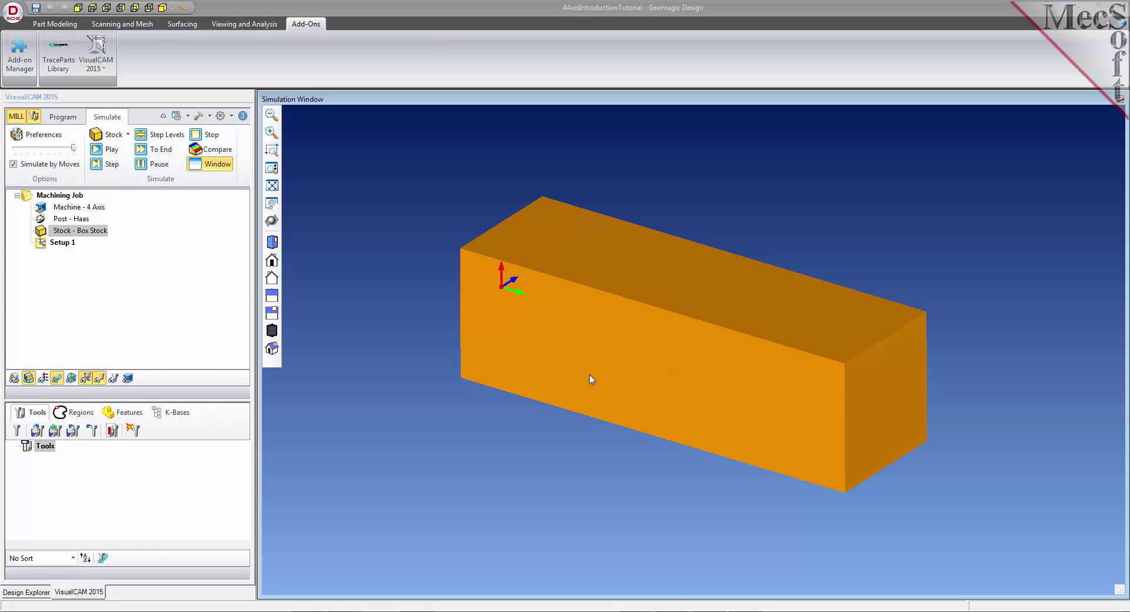
pyautogui.click(45, 380)
pyautogui.click(44, 379)
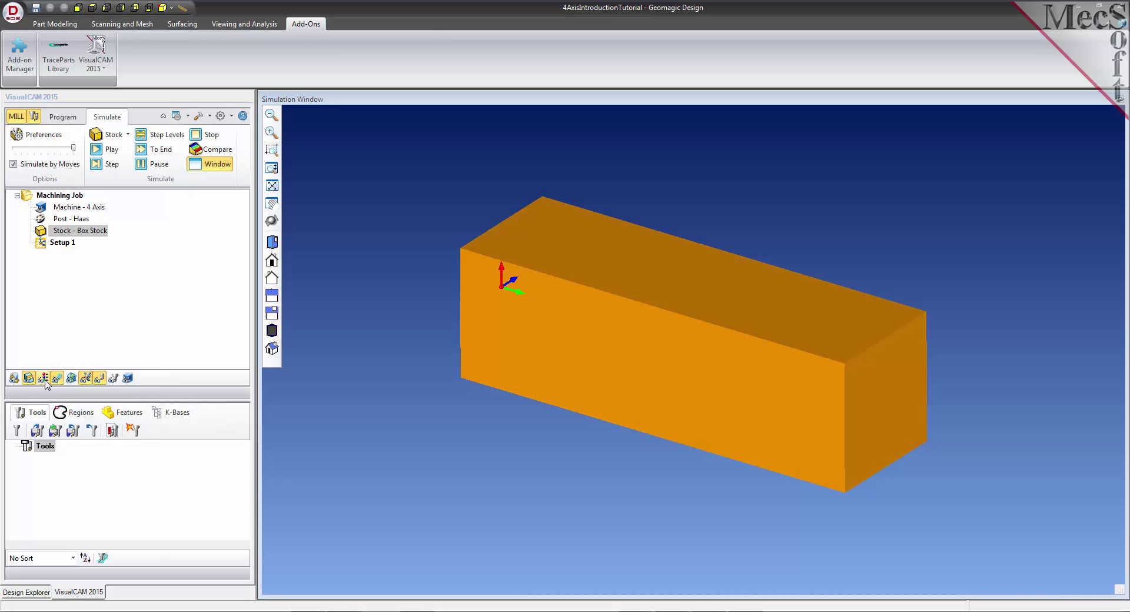
pyautogui.click(44, 379)
pyautogui.moveTo(569, 386); pyautogui.dragTo(620, 386, button='middle')
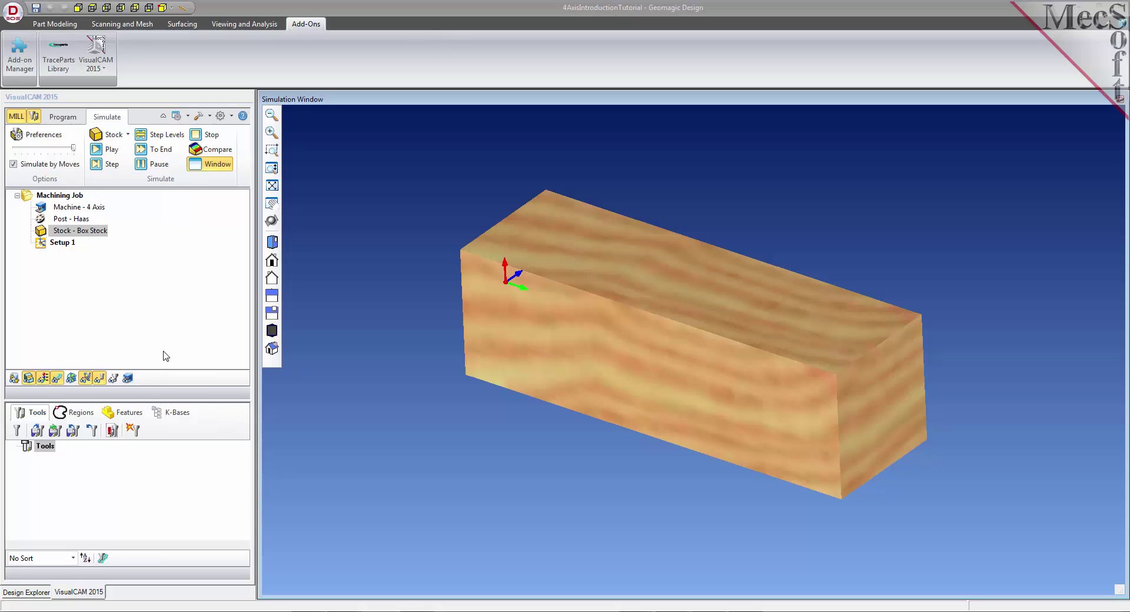
pyautogui.click(43, 379)
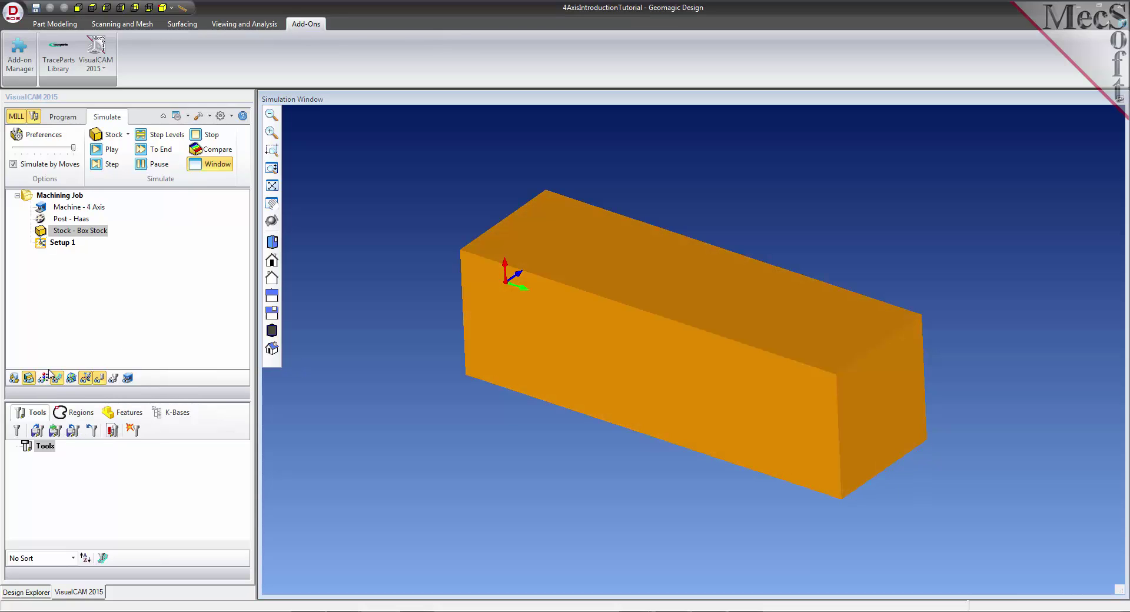
pyautogui.click(217, 167)
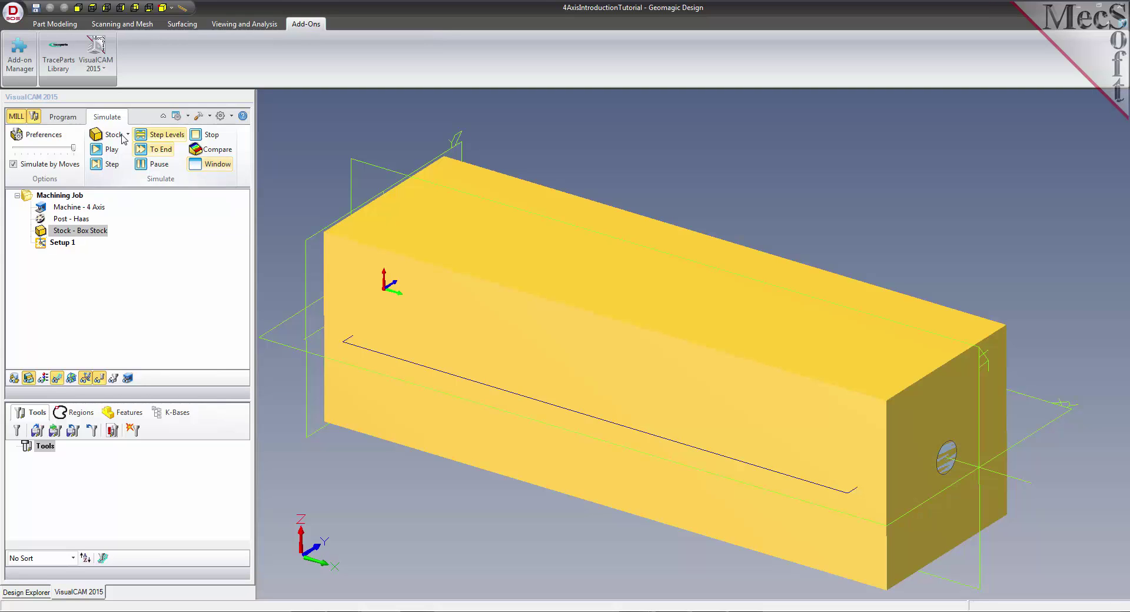
pyautogui.click(69, 121)
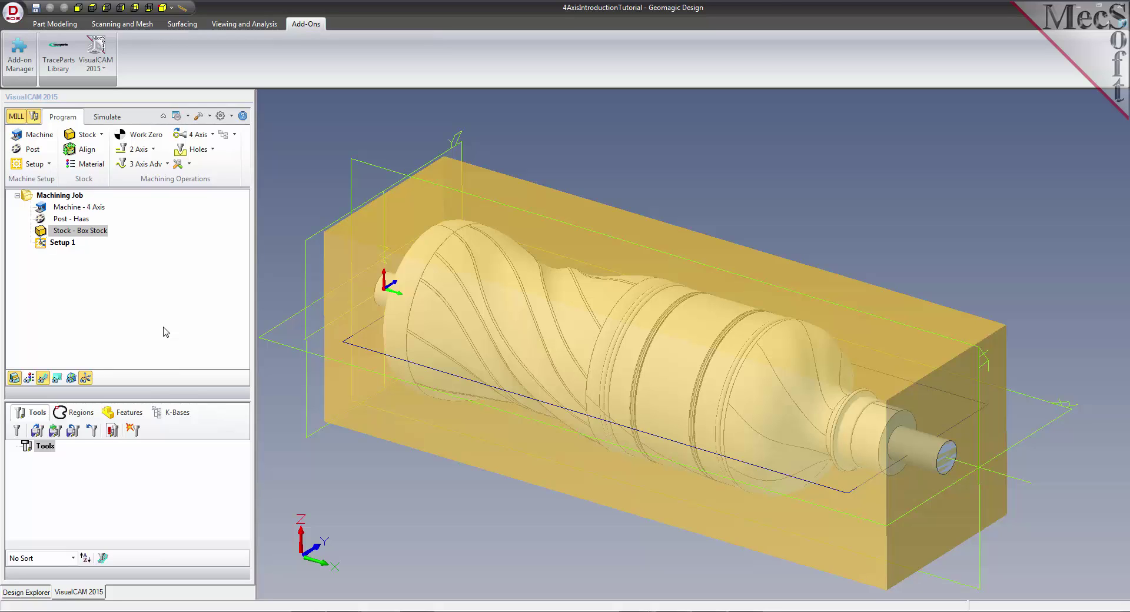
# Load the tool library from 4AxisIntroductionTutorial.vkb in the VisualCAM 2015 for Geomagic Data folder.
pyautogui.click(37, 430)
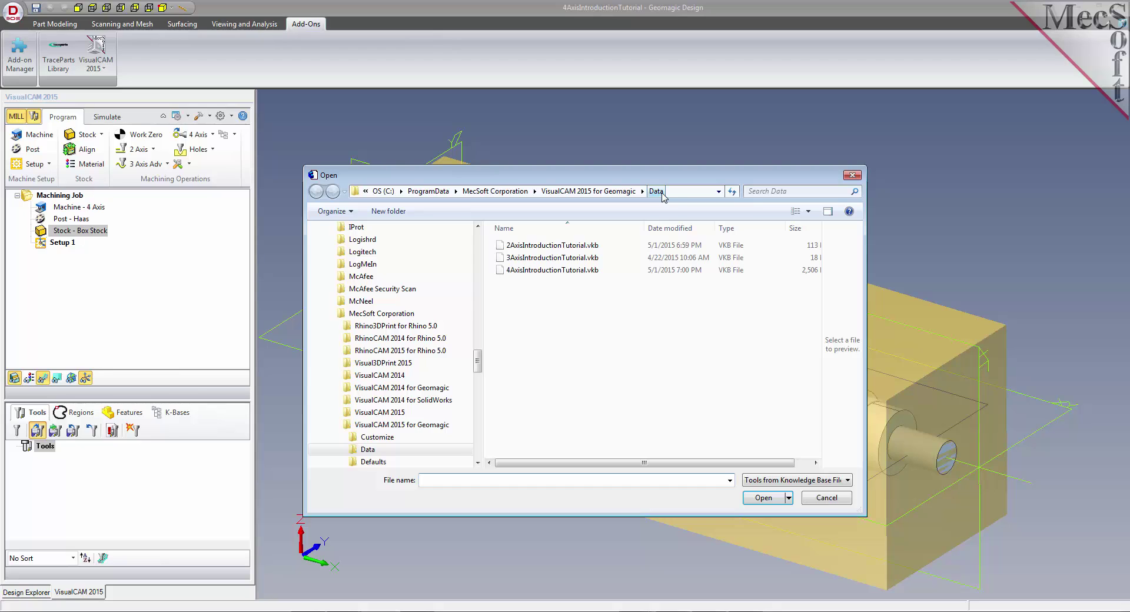
pyautogui.click(579, 271)
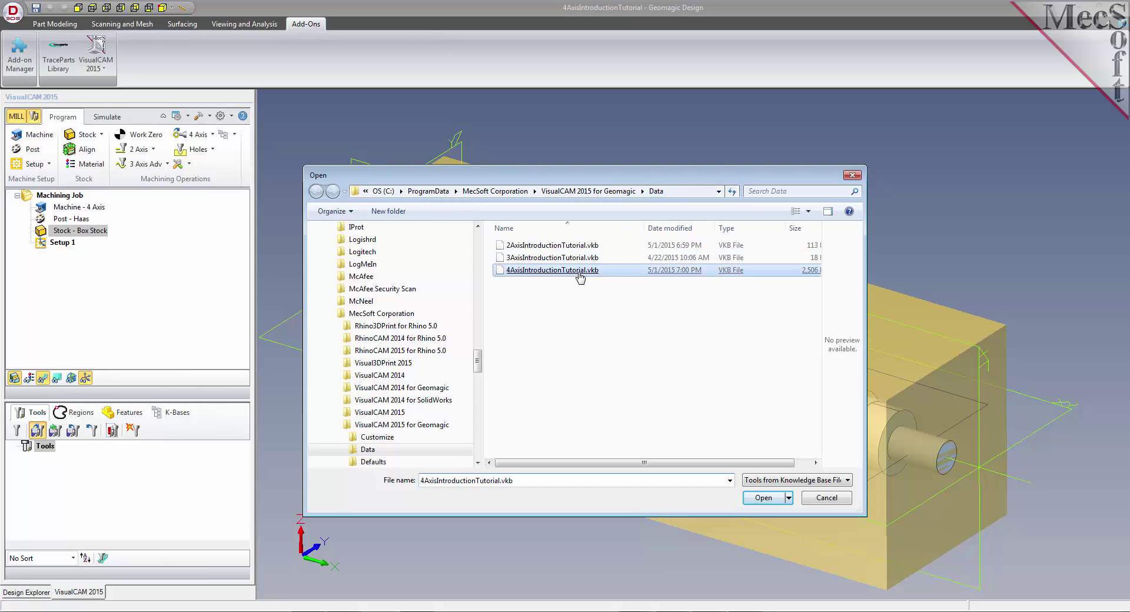
pyautogui.doubleClick(579, 270)
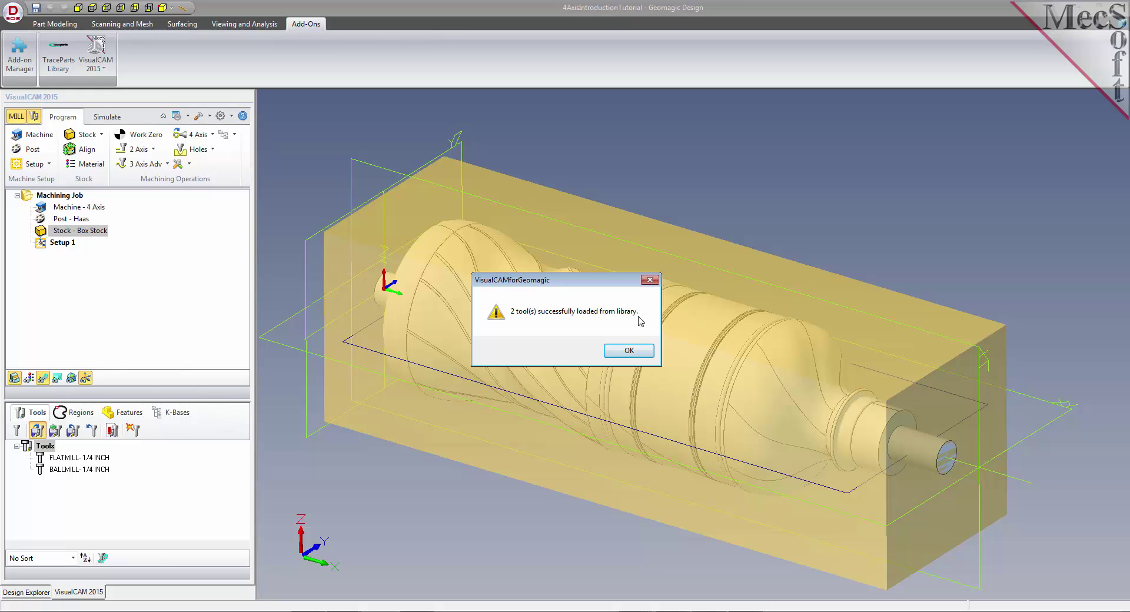
pyautogui.click(628, 351)
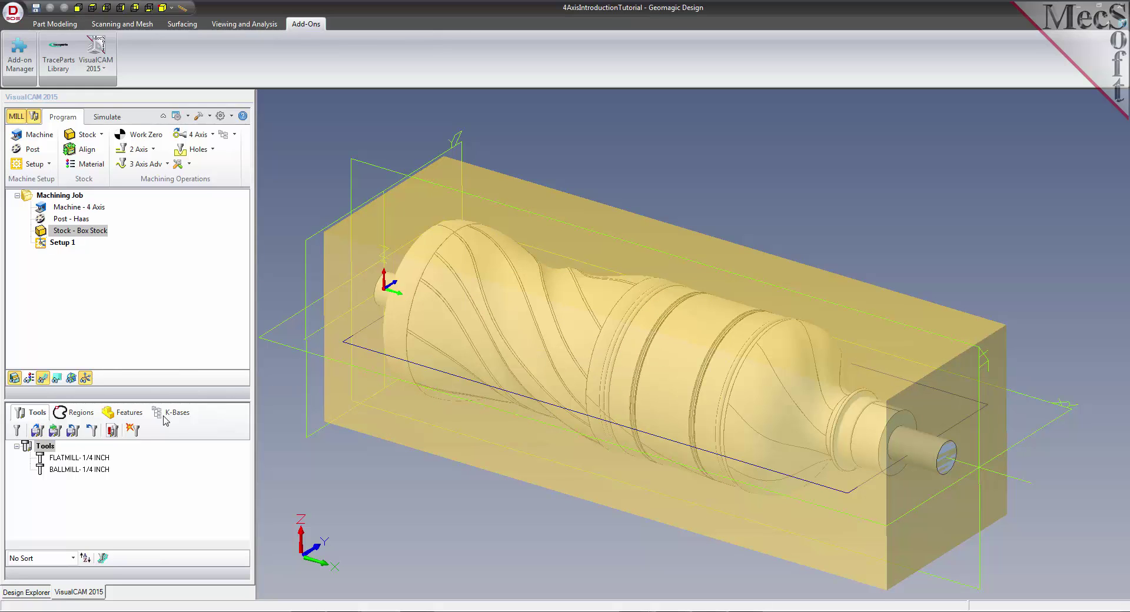
# Review the geometry and the feeds and speeds of the 1/4 inch flat mill and the 1/4 inch ball mill.
pyautogui.click(91, 458)
pyautogui.click(96, 473)
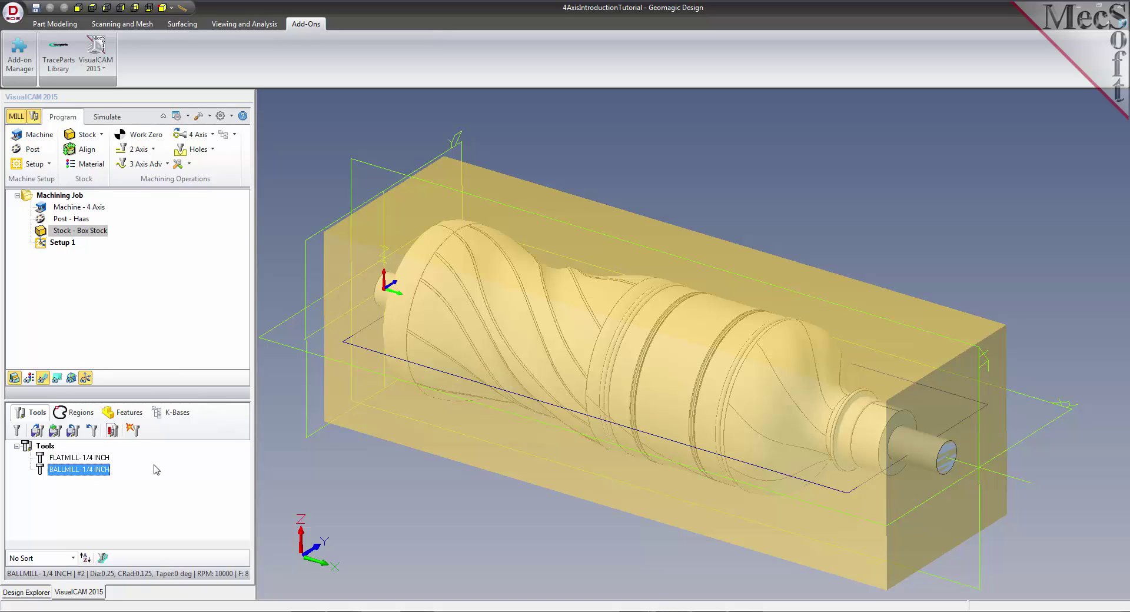
pyautogui.click(93, 459)
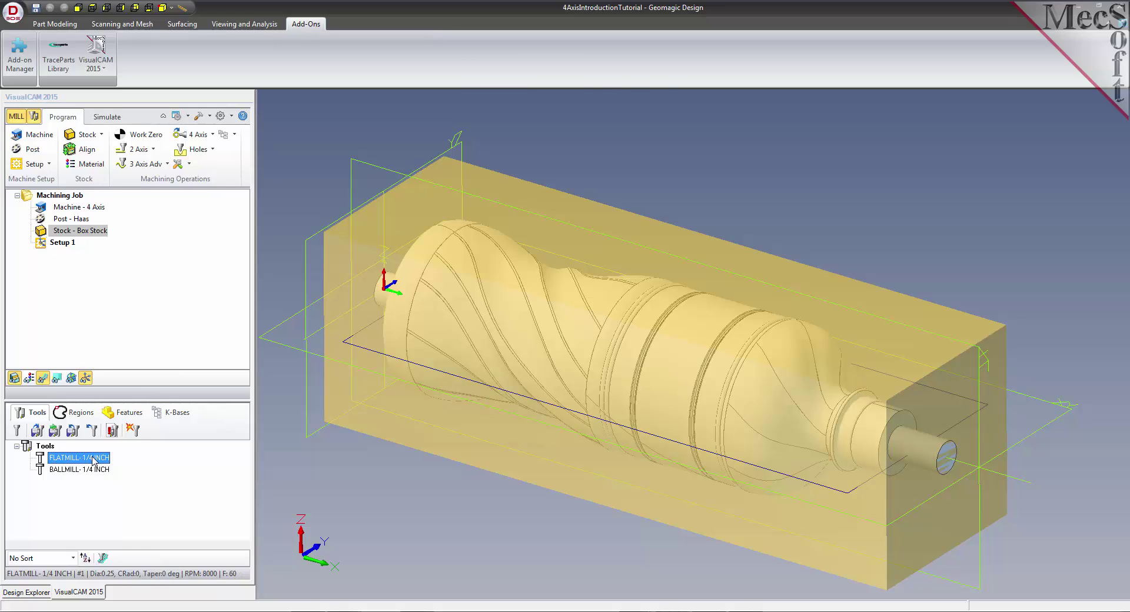
pyautogui.doubleClick(92, 458)
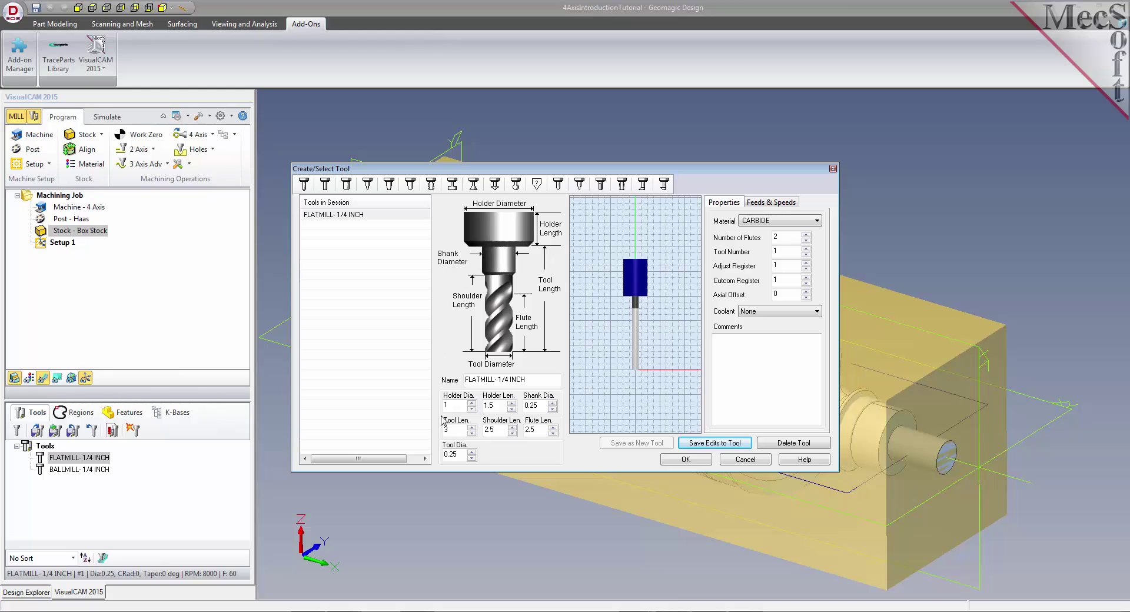
pyautogui.click(772, 203)
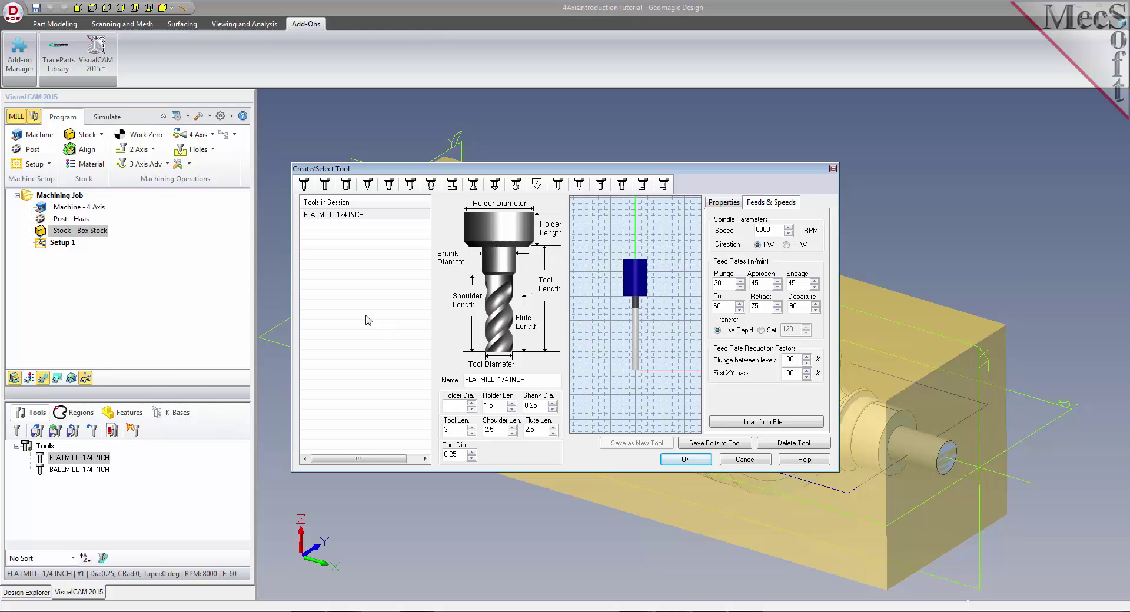
pyautogui.click(328, 216)
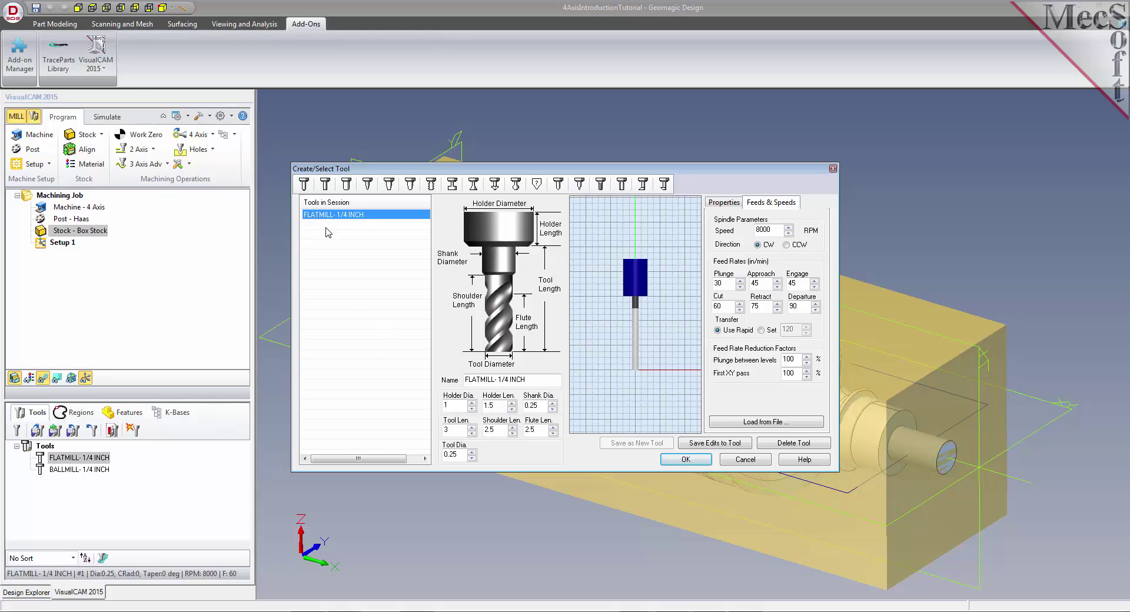
pyautogui.click(304, 184)
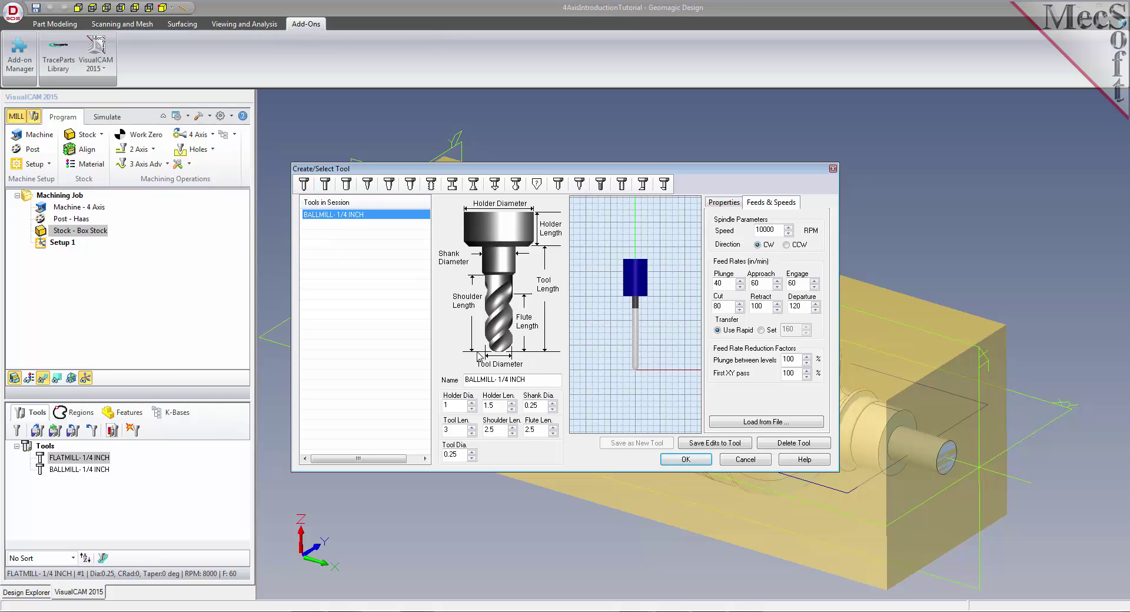
pyautogui.click(682, 461)
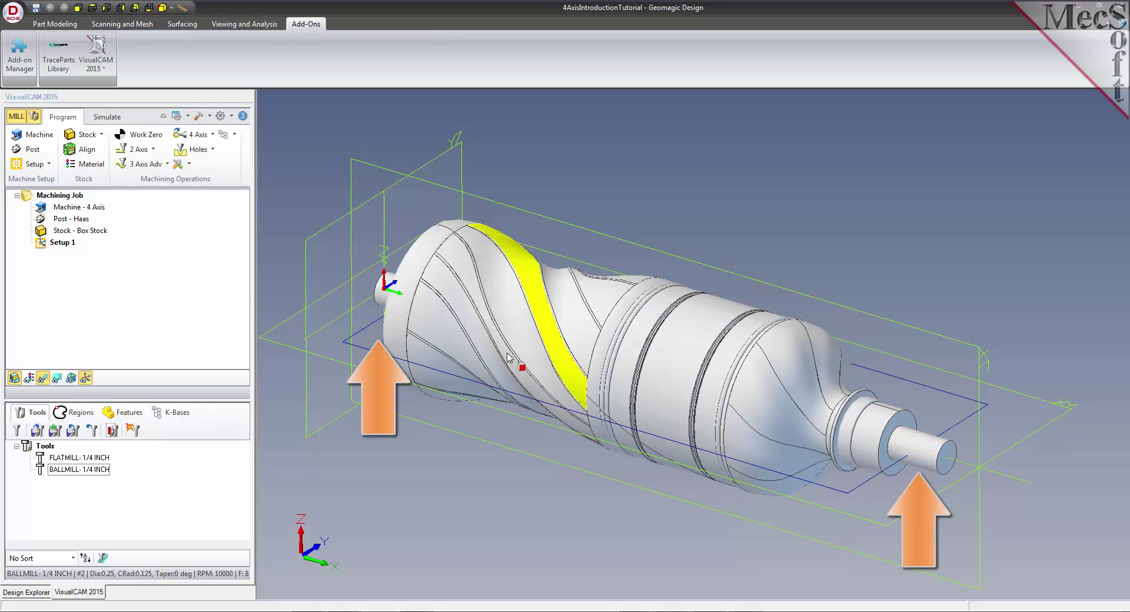
pyautogui.moveTo(403, 354); pyautogui.dragTo(438, 357, button='middle')
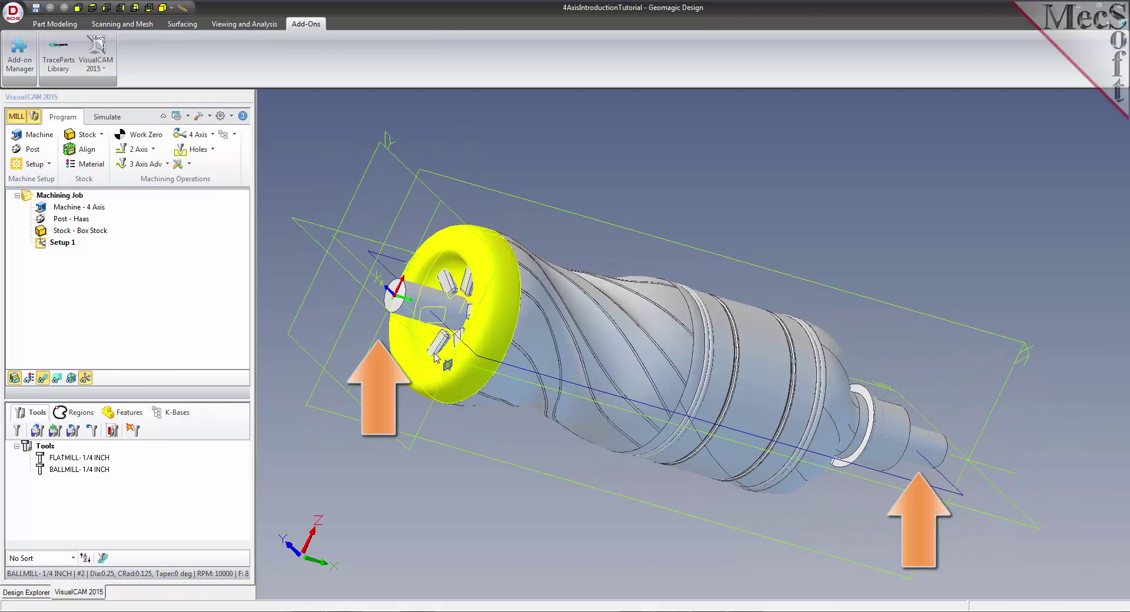
pyautogui.moveTo(674, 410); pyautogui.dragTo(637, 412, button='middle')
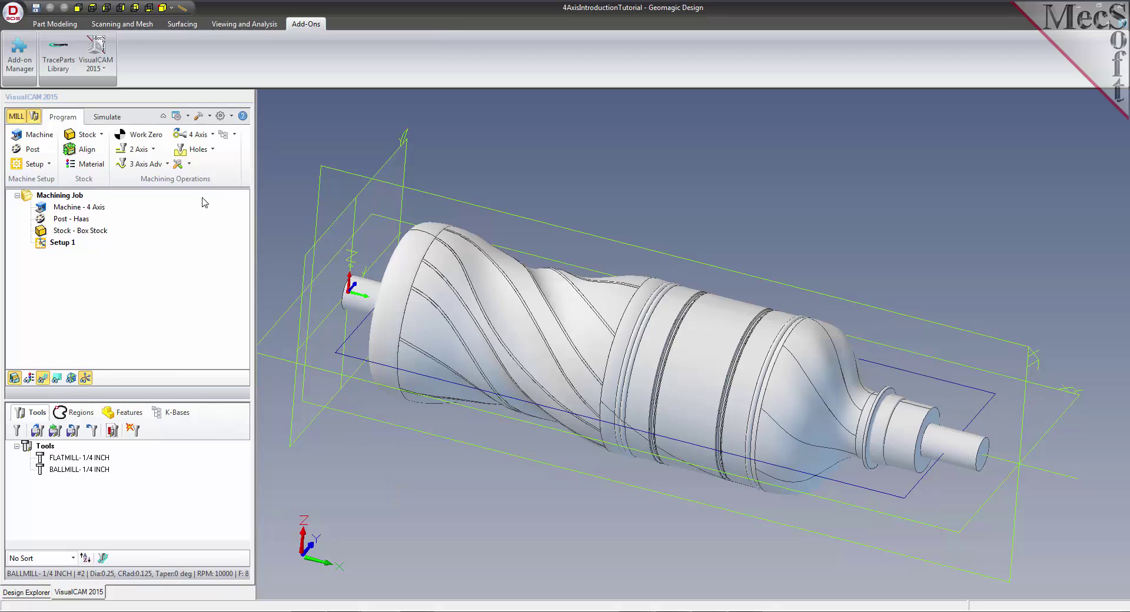
pyautogui.click(167, 164)
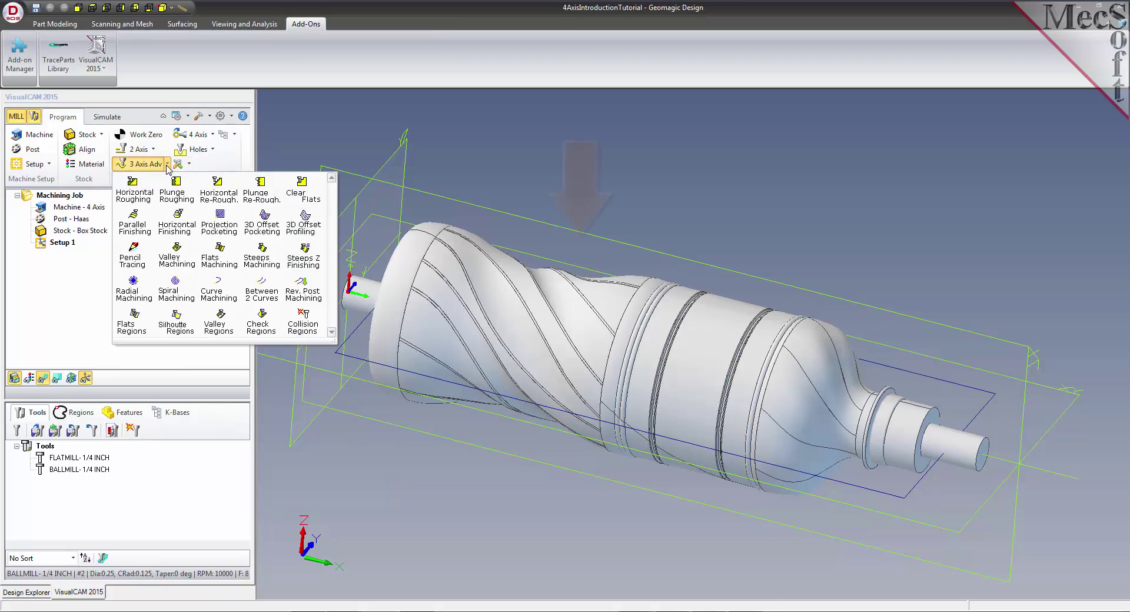
pyautogui.click(152, 201)
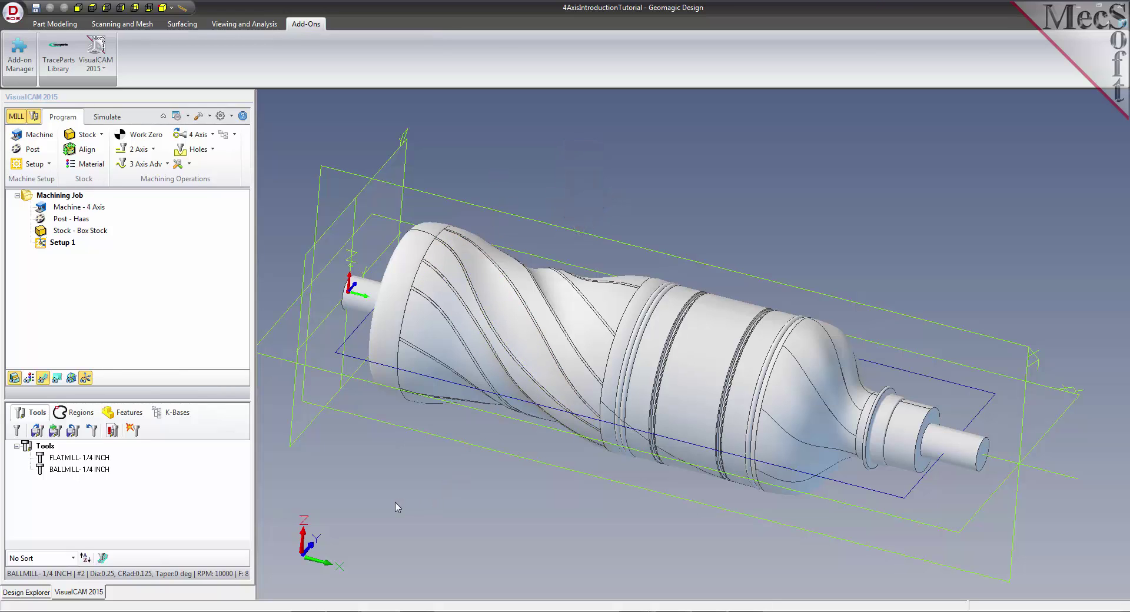
pyautogui.click(49, 165)
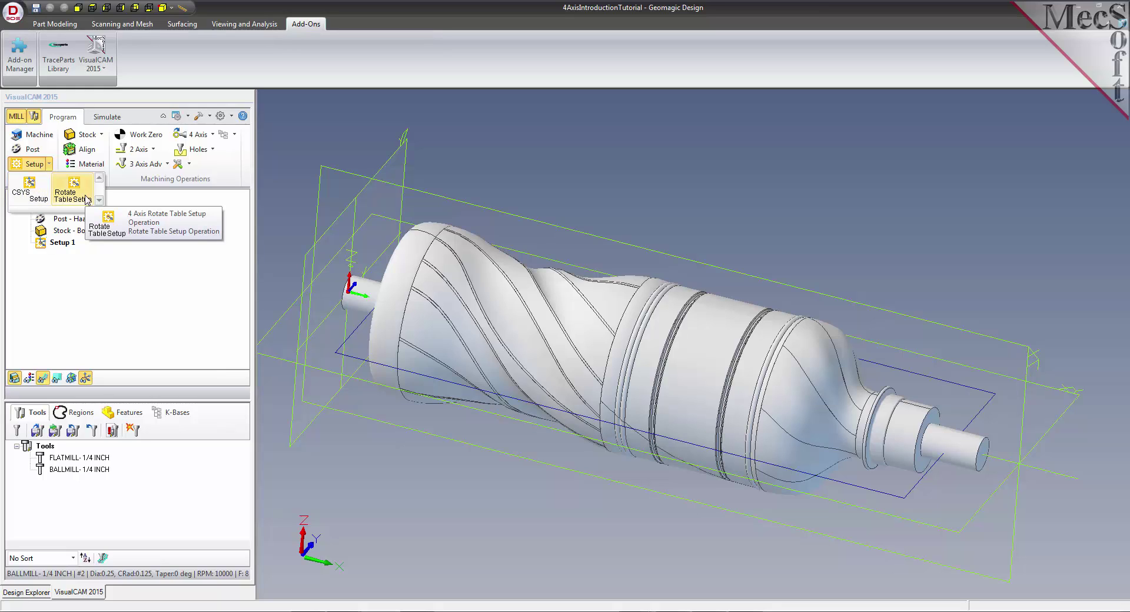
pyautogui.click(333, 477)
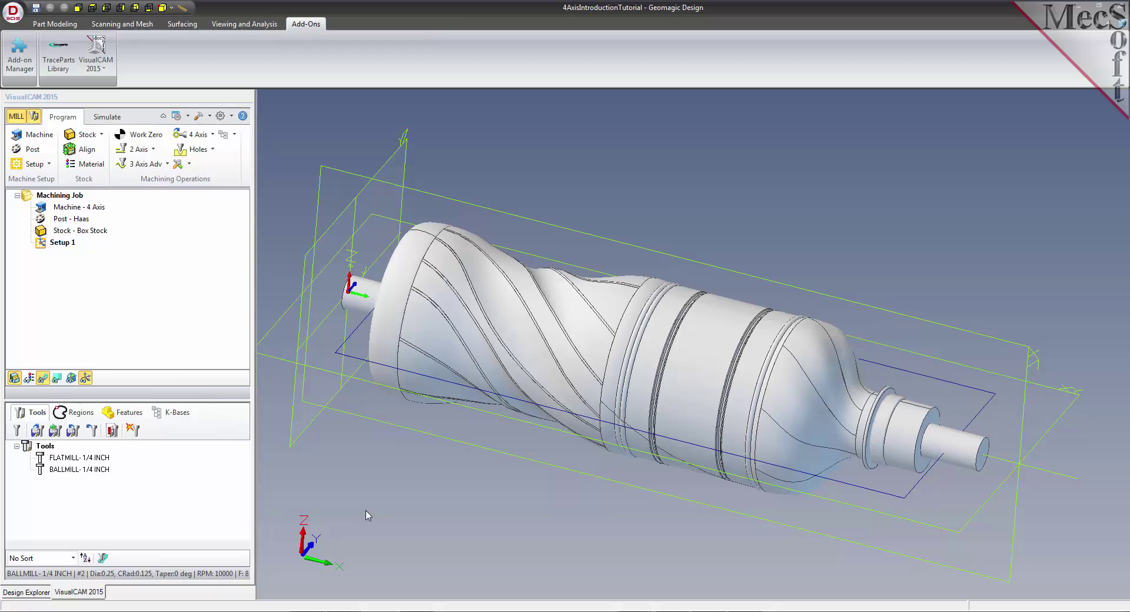
pyautogui.click(34, 164)
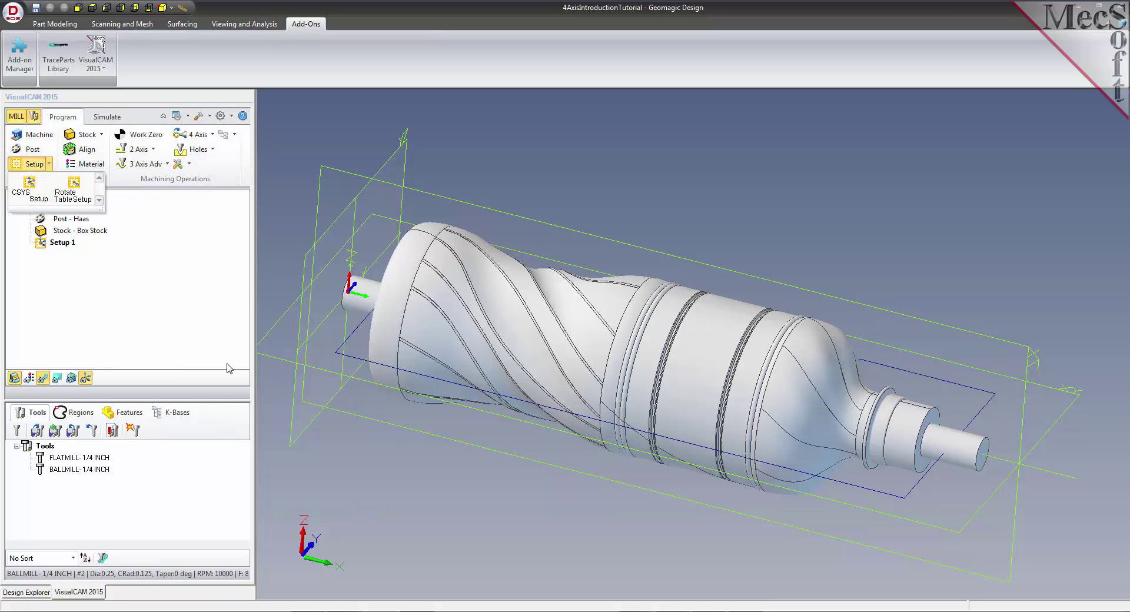
pyautogui.click(337, 485)
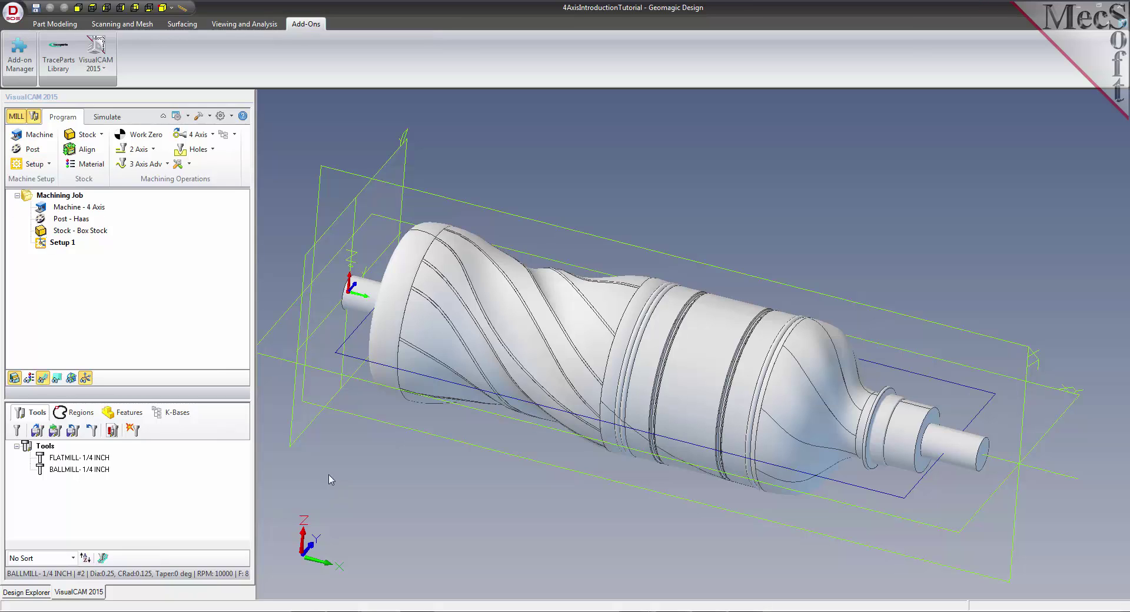
pyautogui.click(213, 135)
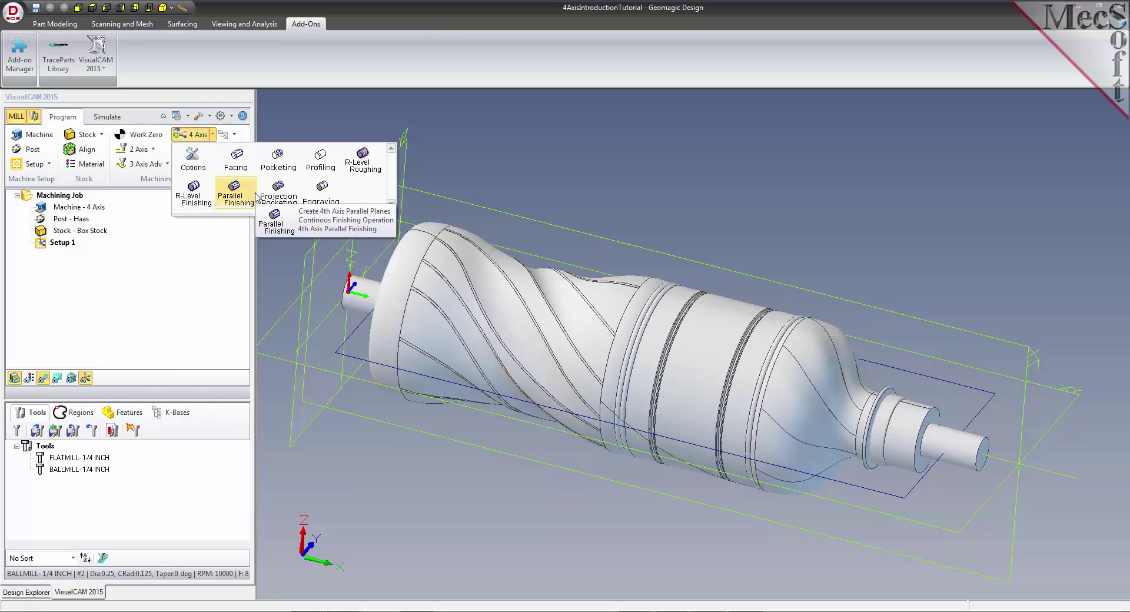
pyautogui.click(194, 328)
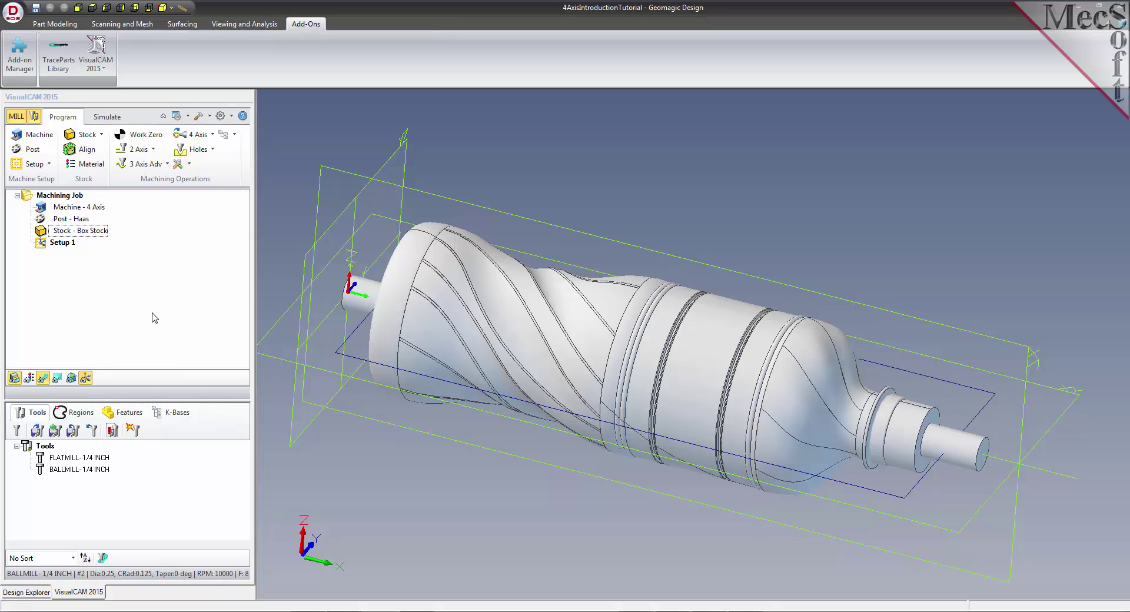
# Create a 3-axis Horizontal Roughing operation under Setup 1 with the rectangular sketch around the part as its drive/containment region.
pyautogui.click(58, 242)
pyautogui.click(168, 164)
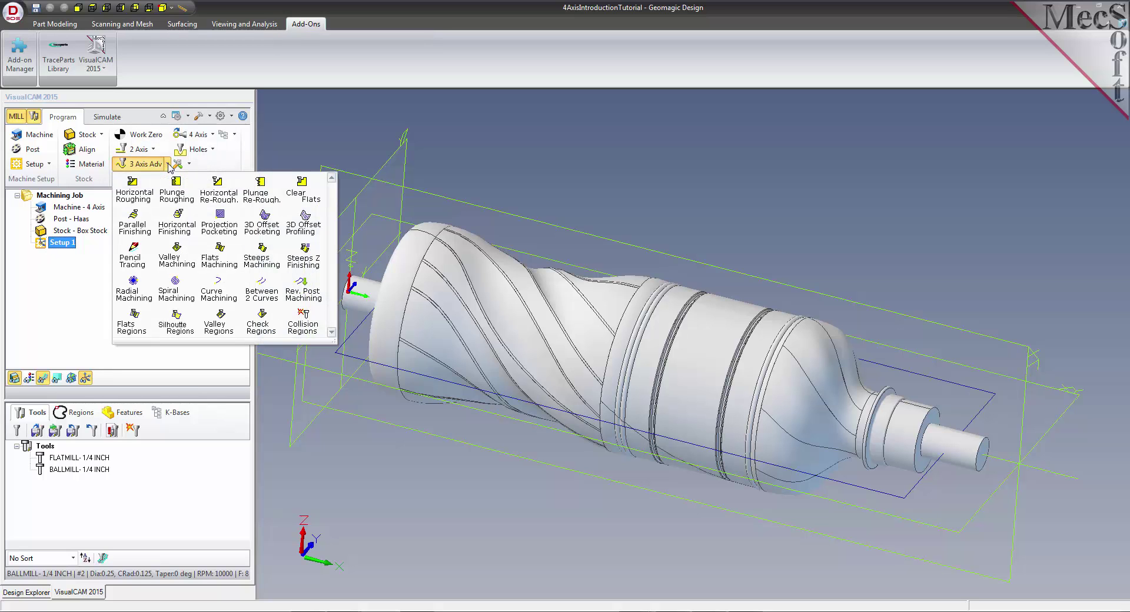
pyautogui.click(134, 192)
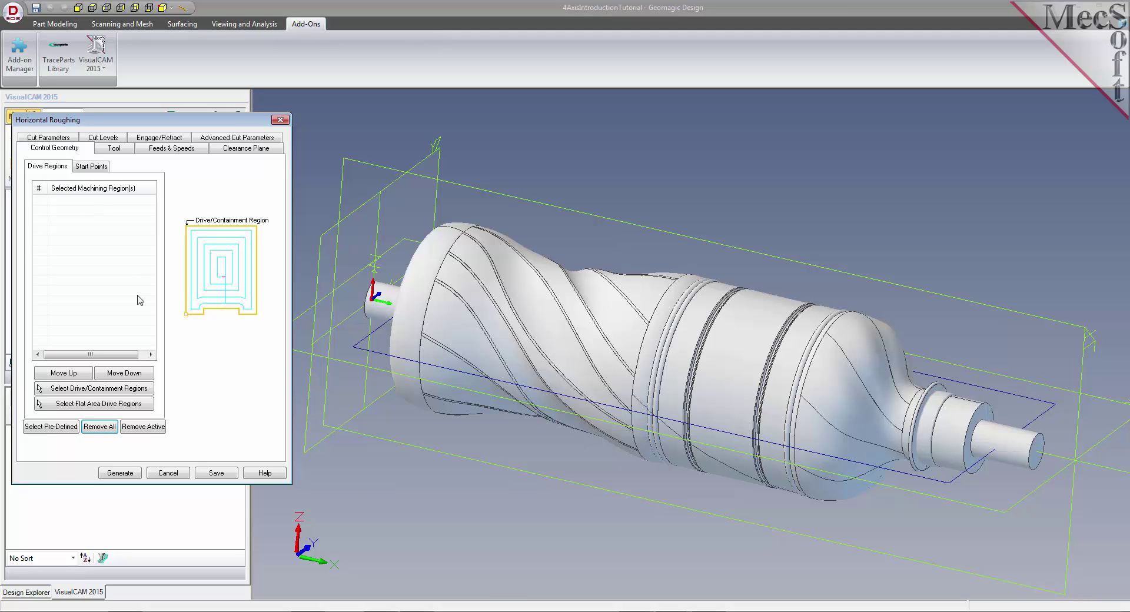
pyautogui.click(113, 395)
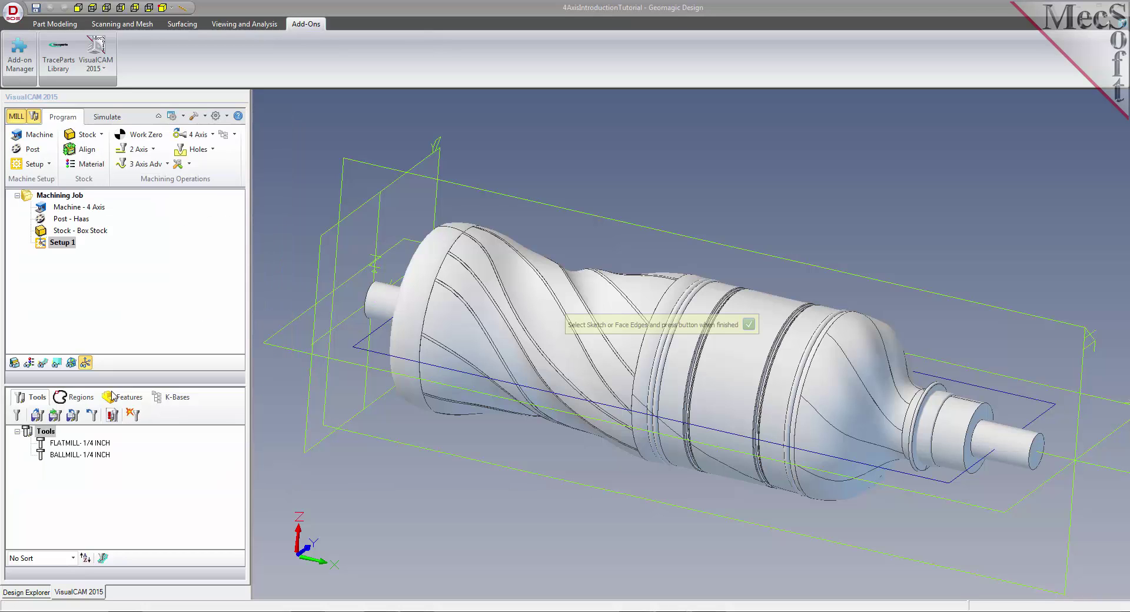
pyautogui.click(948, 483)
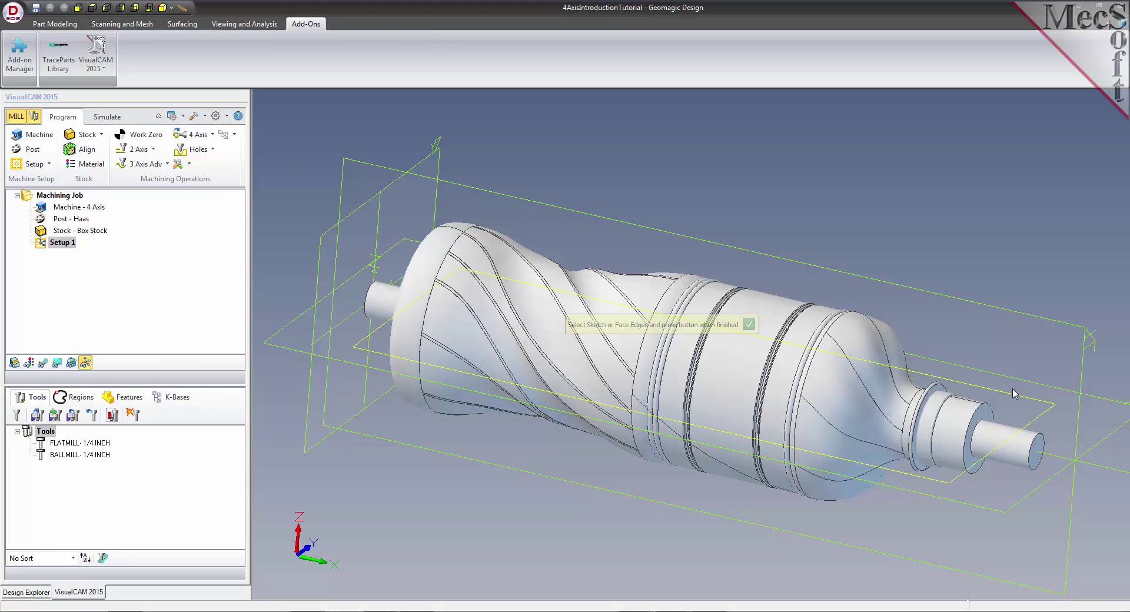
pyautogui.click(749, 325)
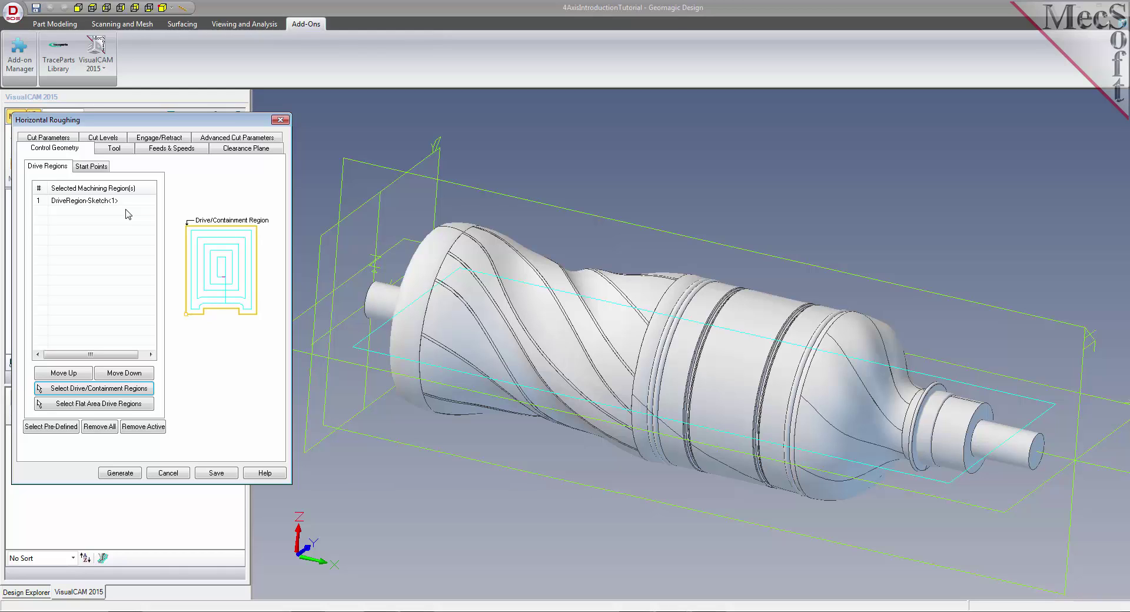
# Select FLATMILL- 1/4 INCH as the tool for the Horizontal Roughing operation and open the operation's feeds and speeds.
pyautogui.click(120, 151)
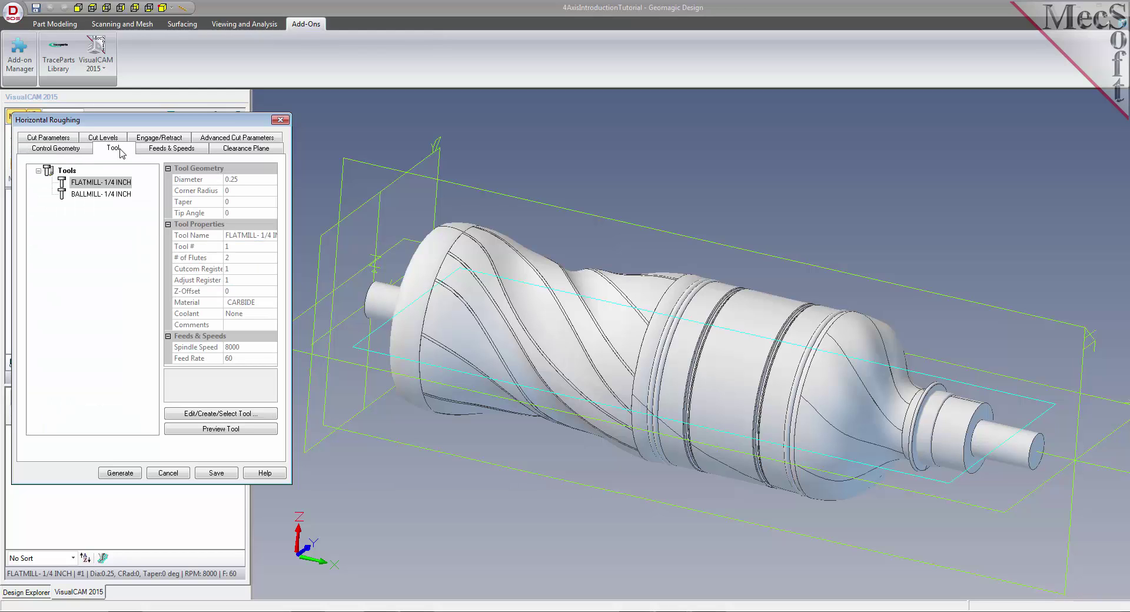
pyautogui.click(64, 186)
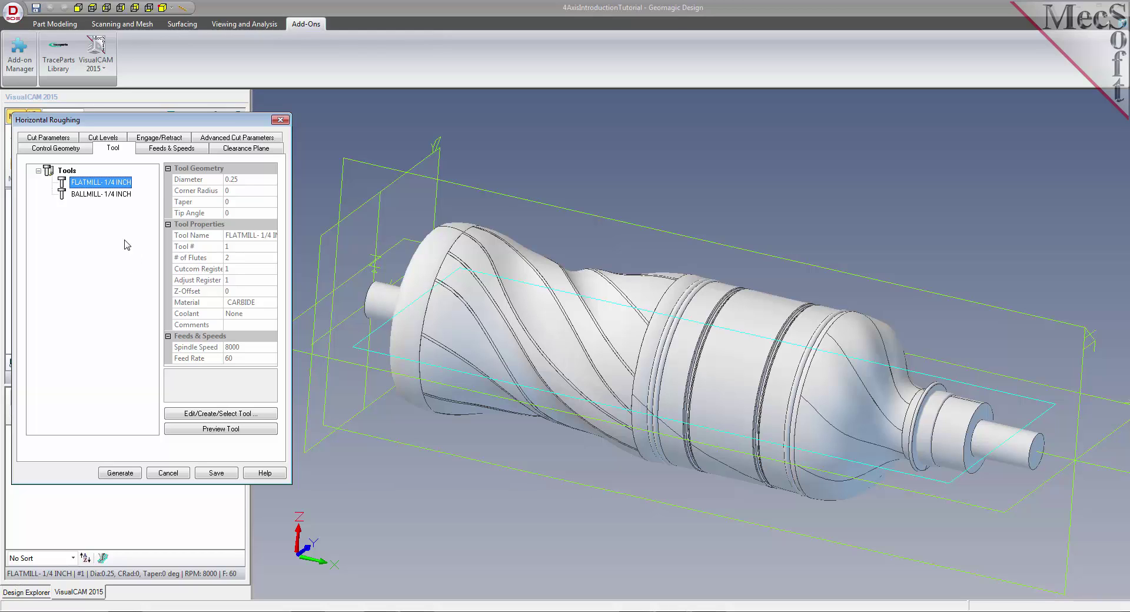
pyautogui.click(174, 150)
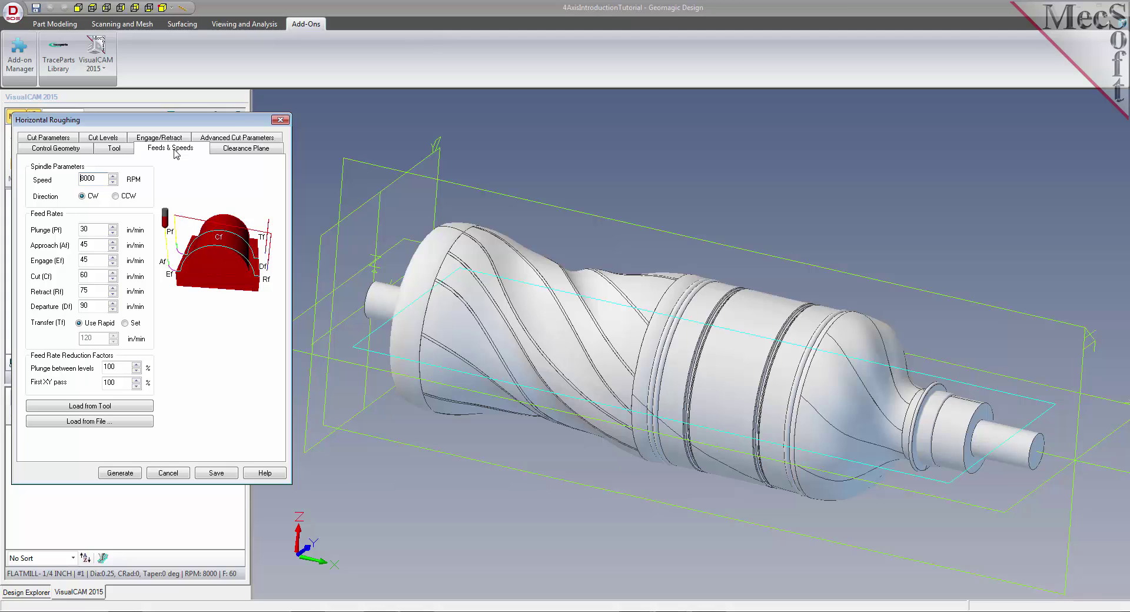
# Load the operation's feeds and speeds from the selected tool and check the Automatic clearance plane above the part.
pyautogui.click(117, 409)
pyautogui.click(247, 150)
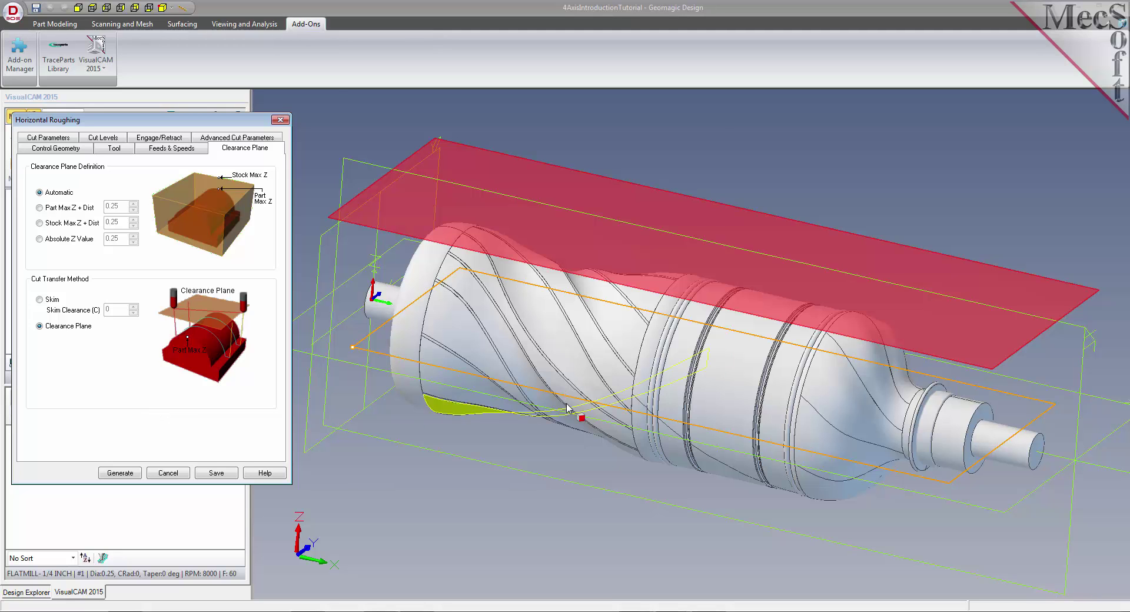
pyautogui.moveTo(606, 392)
pyautogui.mouseDown(button='middle')
pyautogui.moveTo(587, 373)
pyautogui.moveTo(600, 404)
pyautogui.mouseUp(button='middle')
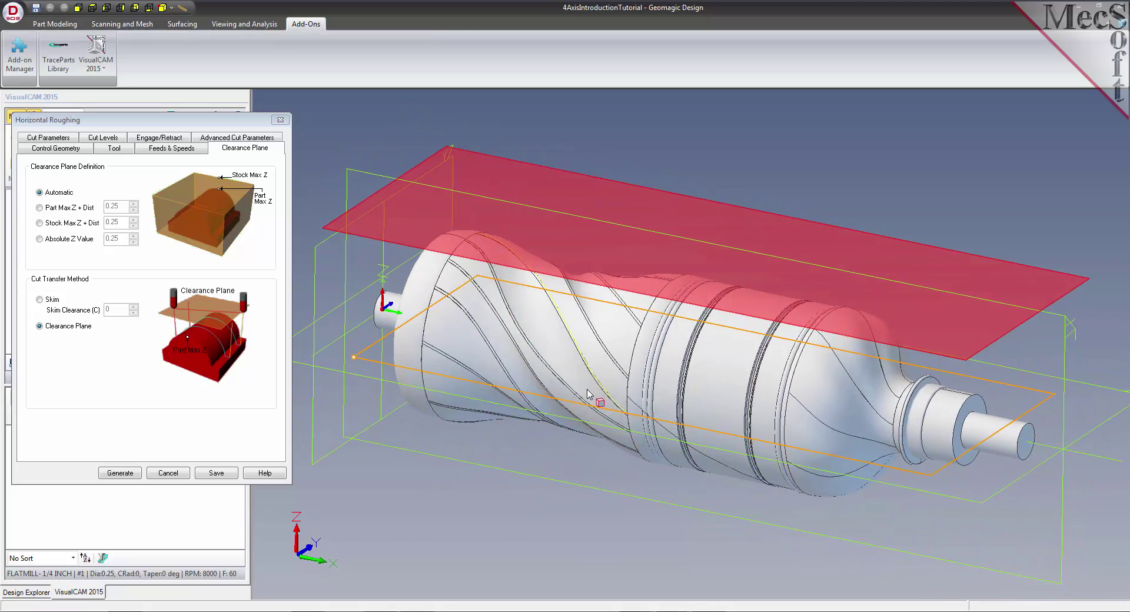
# Review the roughing tolerances and stock allowance, and set the stepover to 40% of the tool diameter.
pyautogui.click(50, 139)
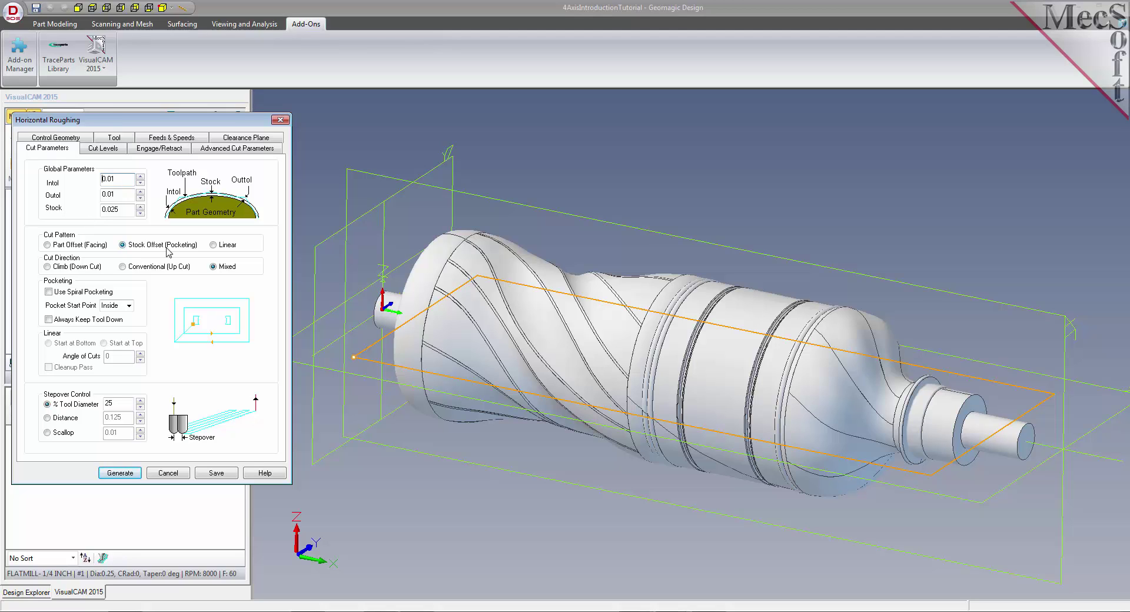
pyautogui.doubleClick(126, 180)
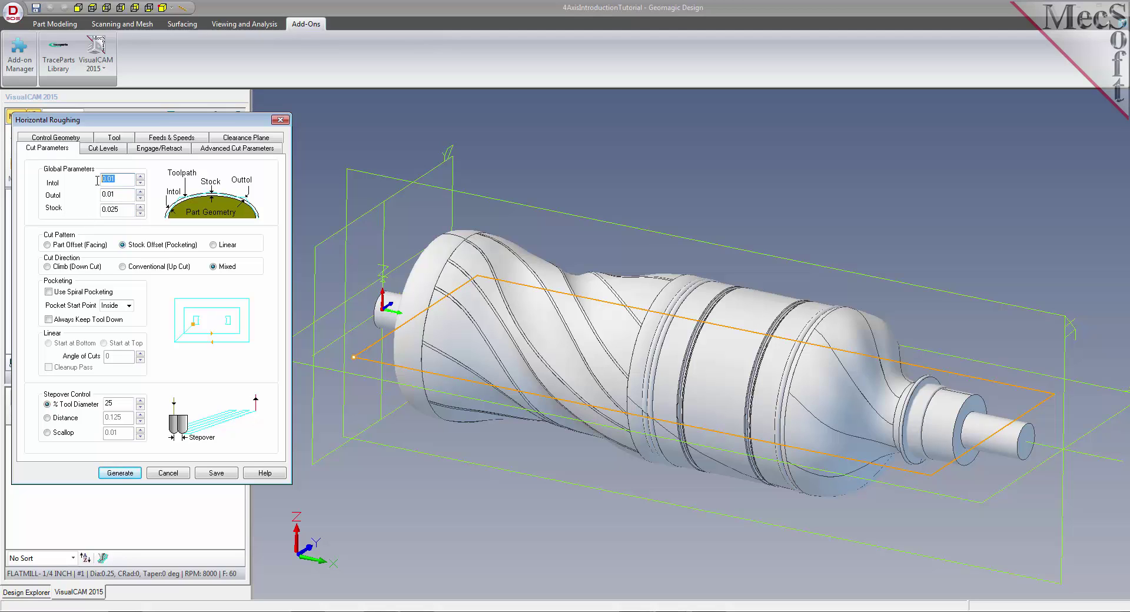
pyautogui.doubleClick(125, 195)
pyautogui.doubleClick(120, 210)
pyautogui.doubleClick(107, 404)
pyautogui.write('40')
# Review the stepdown for the Horizontal Roughing operation and limit its cut levels with a Bottom level of 0.
pyautogui.click(103, 148)
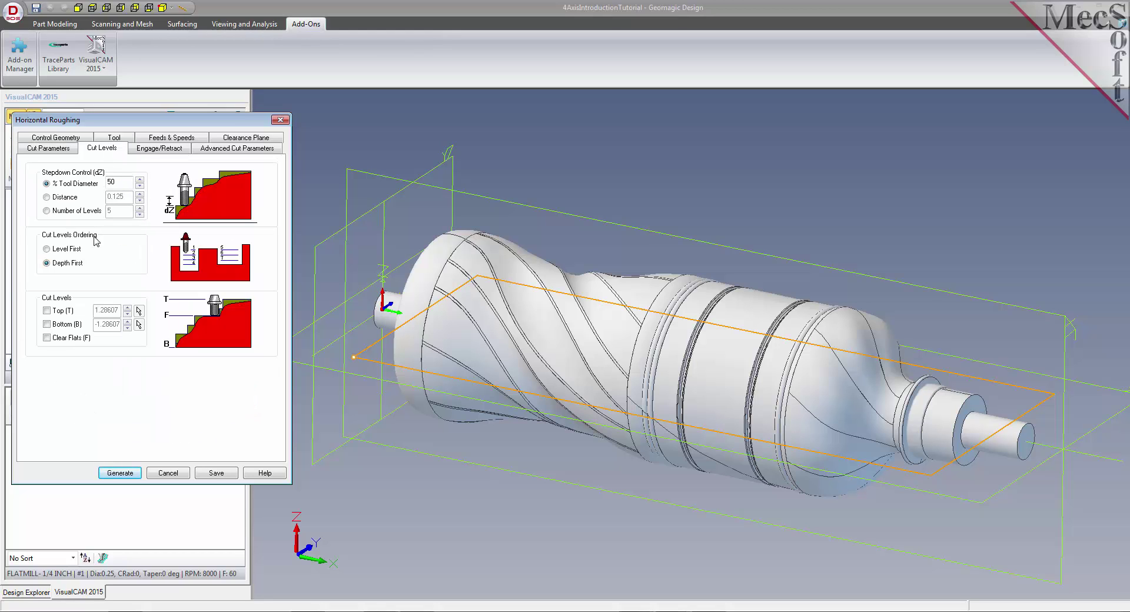
pyautogui.doubleClick(113, 181)
pyautogui.click(60, 150)
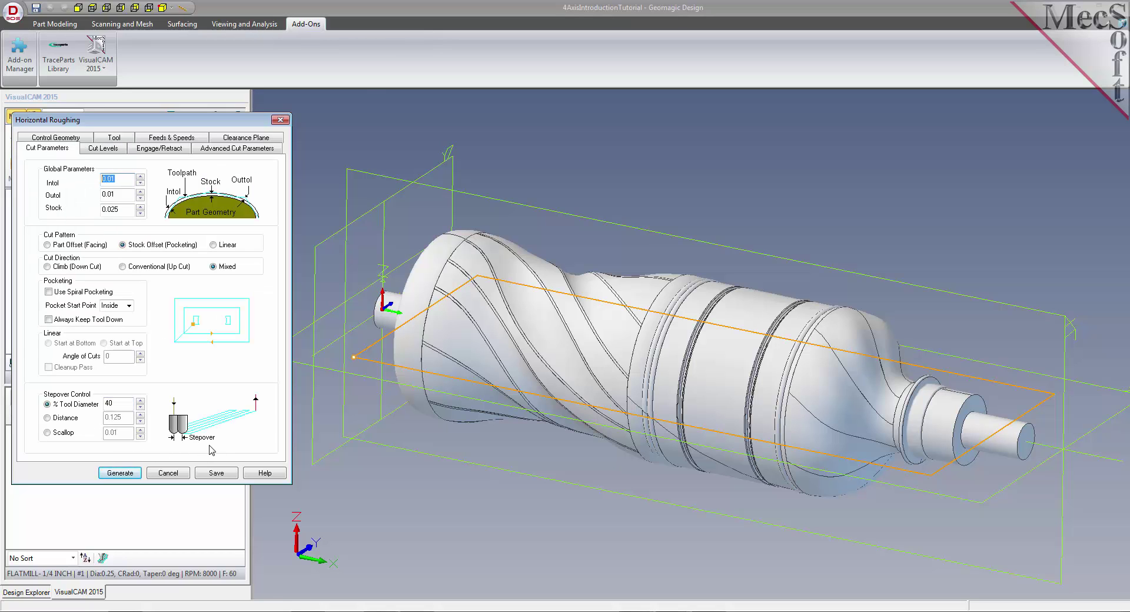
pyautogui.click(105, 149)
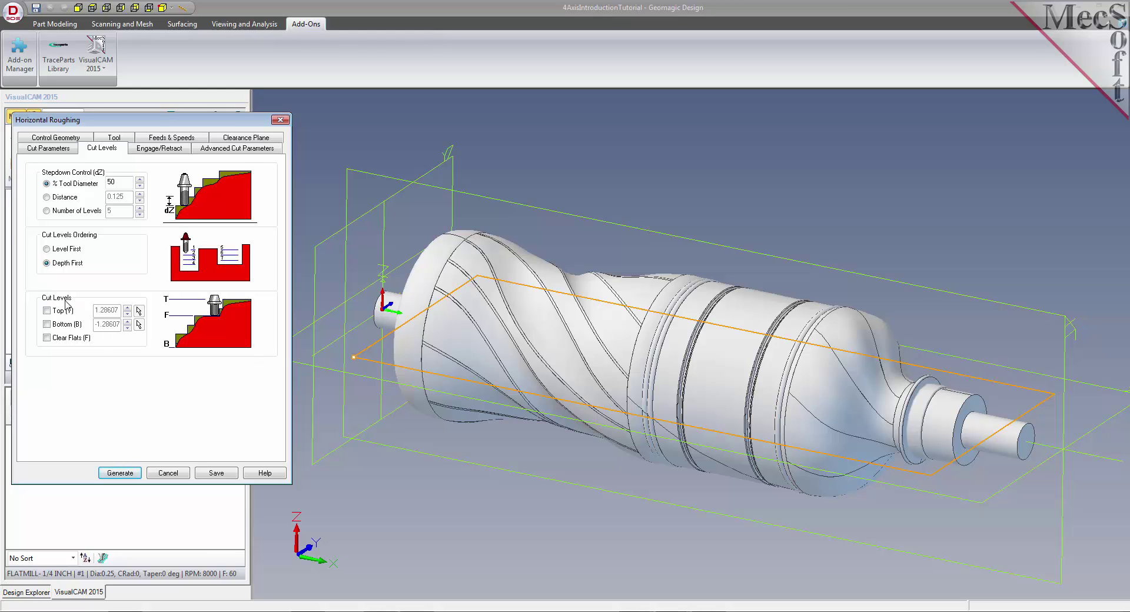
pyautogui.click(46, 325)
pyautogui.moveTo(120, 324); pyautogui.dragTo(82, 323)
pyautogui.write('0.4')
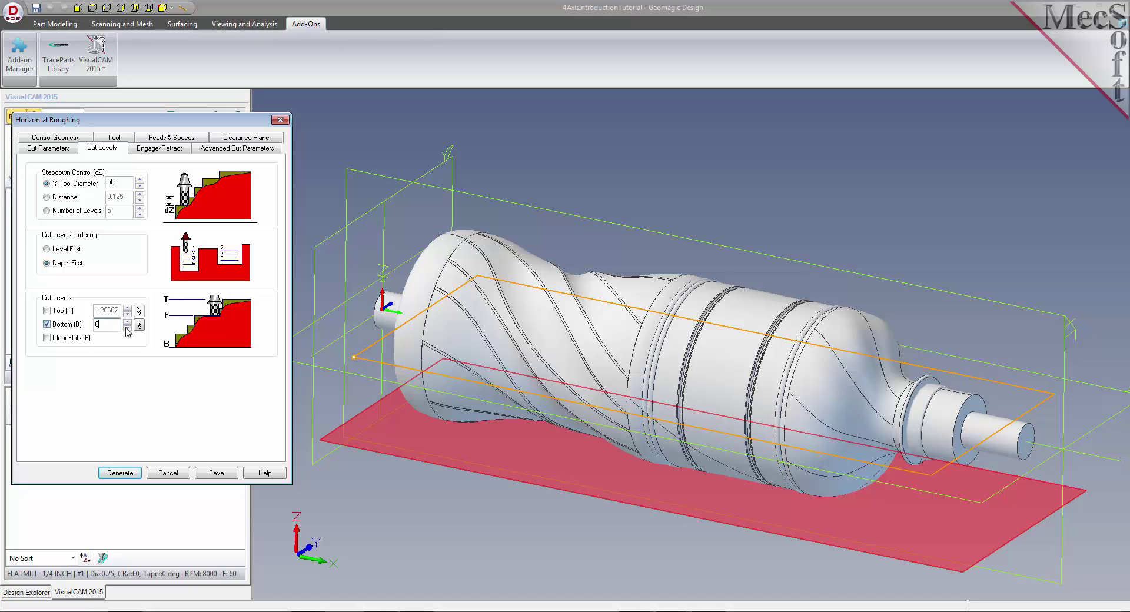
pyautogui.click(130, 329)
pyautogui.click(129, 329)
pyautogui.click(129, 329)
pyautogui.click(130, 329)
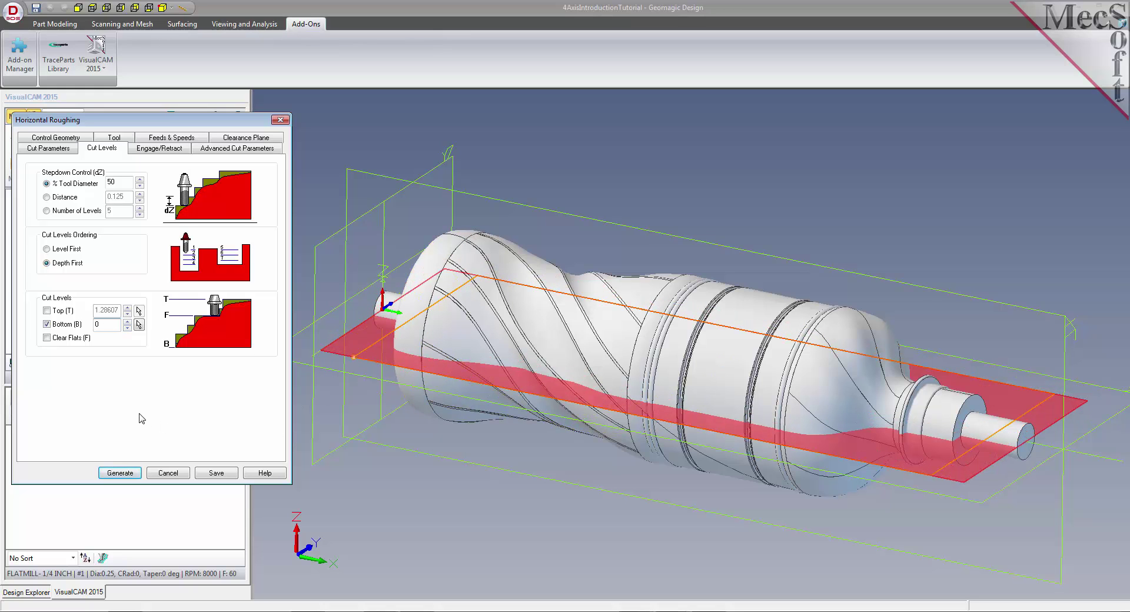
# Review the engage/retract settings for material and air moves, and generate the Horizontal Roughing toolpath.
pyautogui.click(162, 150)
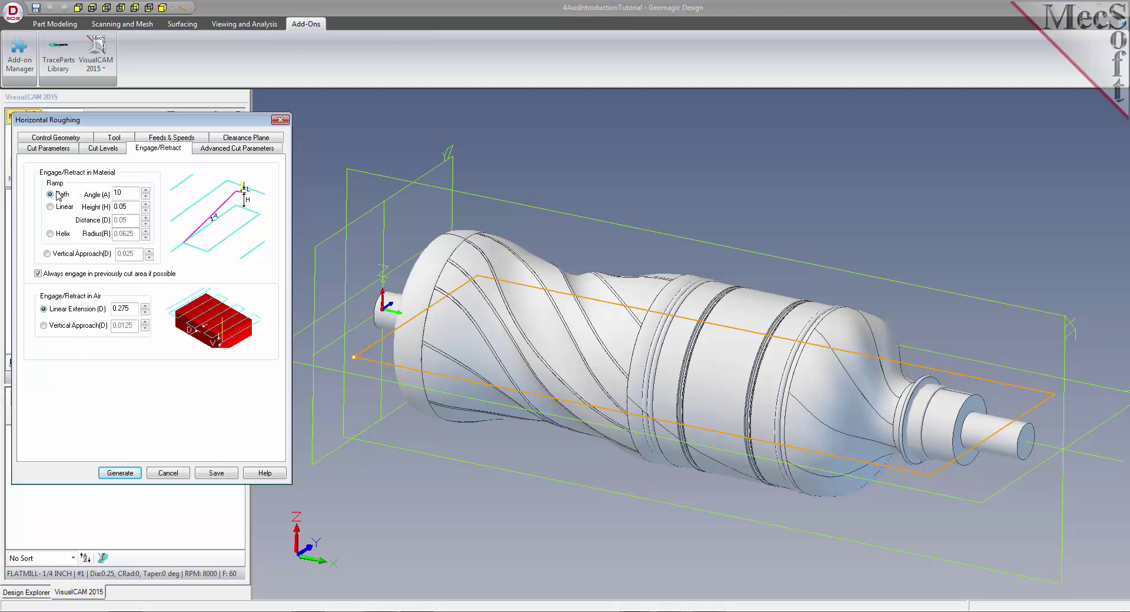
pyautogui.doubleClick(115, 192)
pyautogui.click(37, 274)
pyautogui.doubleClick(125, 308)
pyautogui.click(119, 472)
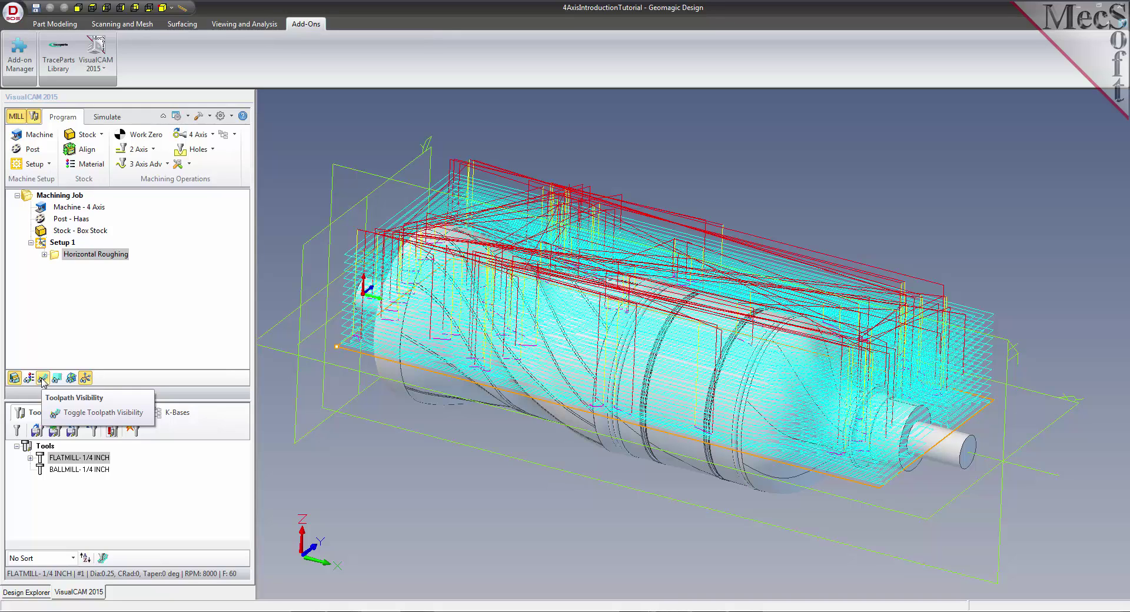
# Toggle the toolpath visibility to compare the bare part with the generated roughing toolpath.
pyautogui.click(43, 379)
pyautogui.click(42, 379)
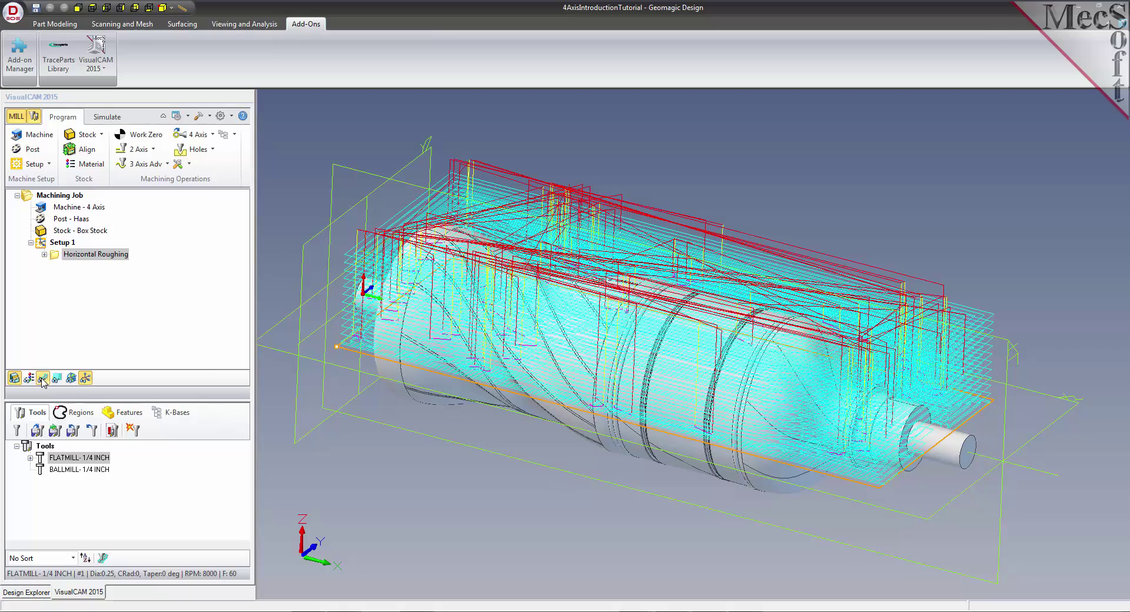
pyautogui.click(42, 378)
pyautogui.click(41, 379)
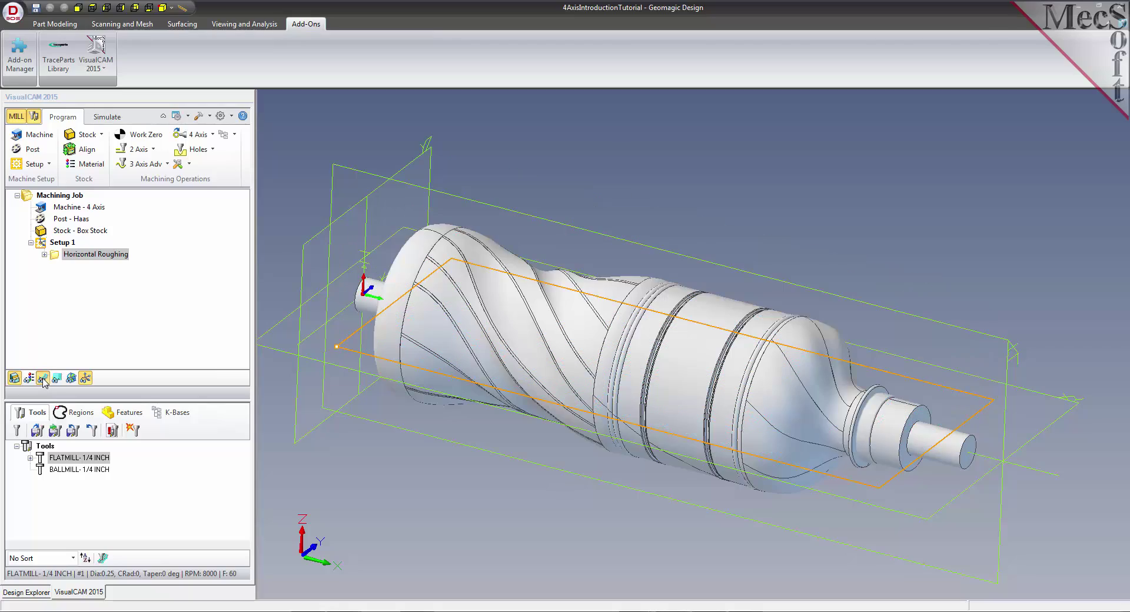
pyautogui.moveTo(491, 422)
pyautogui.mouseDown(button='middle')
pyautogui.moveTo(465, 429)
pyautogui.moveTo(512, 426)
pyautogui.mouseUp(button='middle')
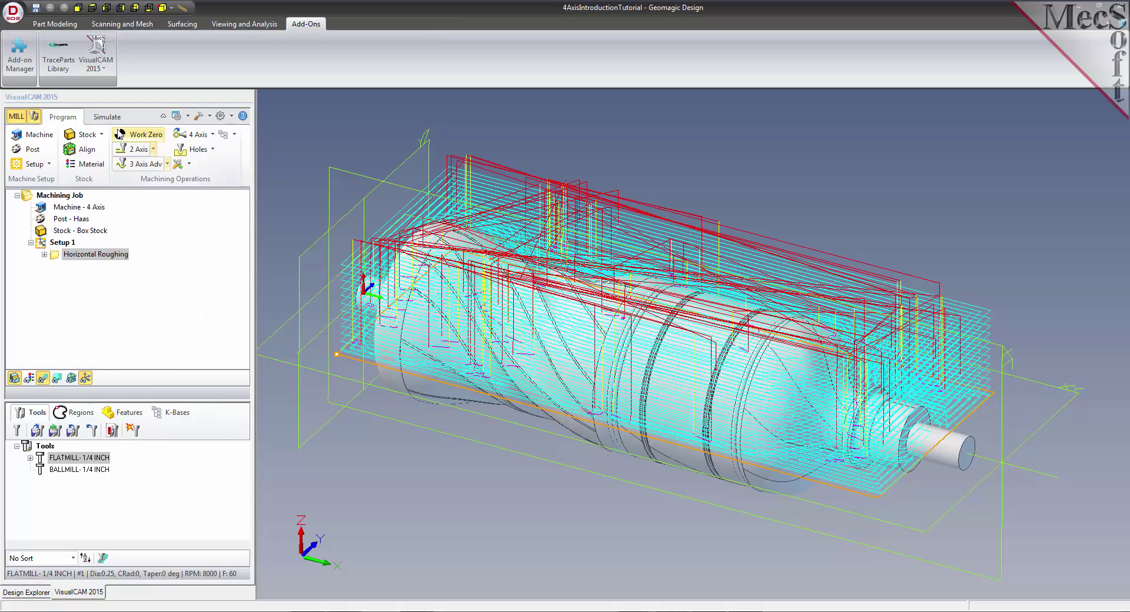
# Open the simulation window and accept the simulation preferences with a Polygonal Model and Fine accuracy.
pyautogui.click(107, 120)
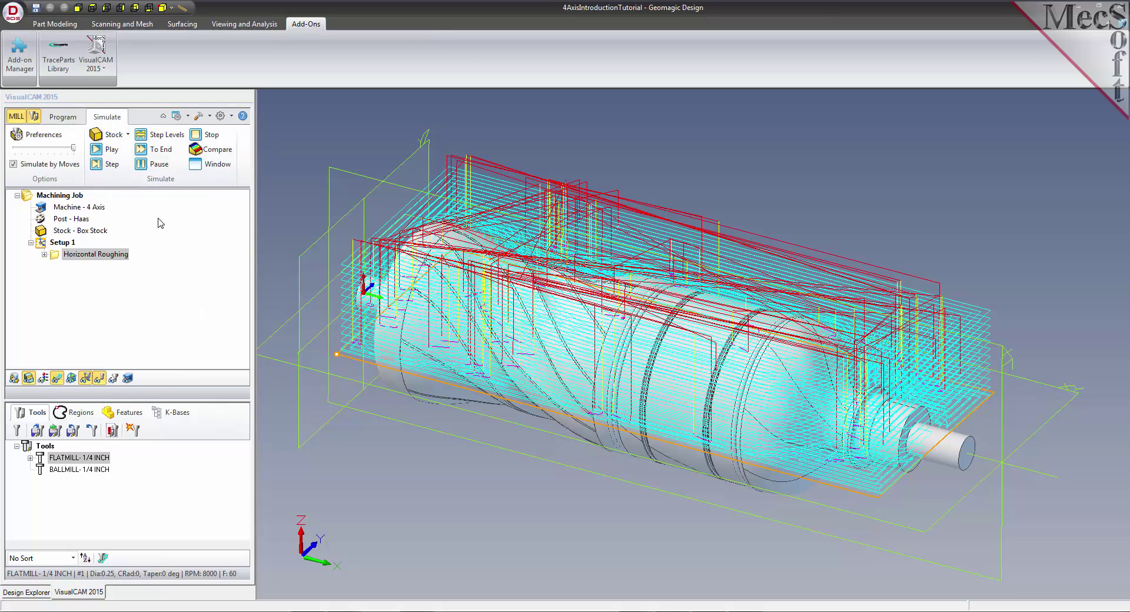
pyautogui.click(220, 165)
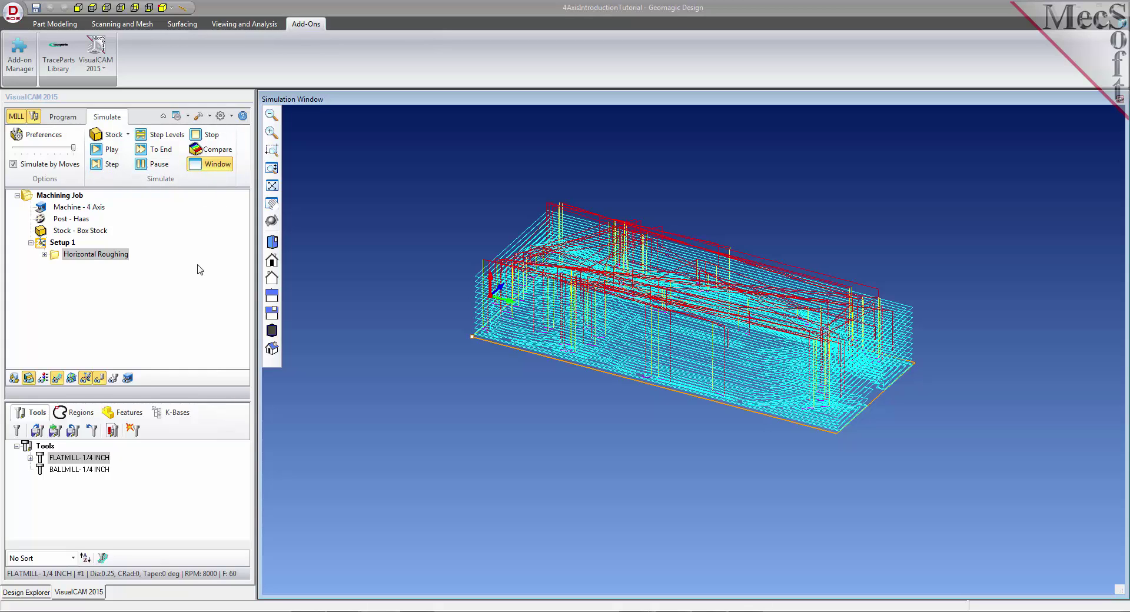
pyautogui.click(58, 135)
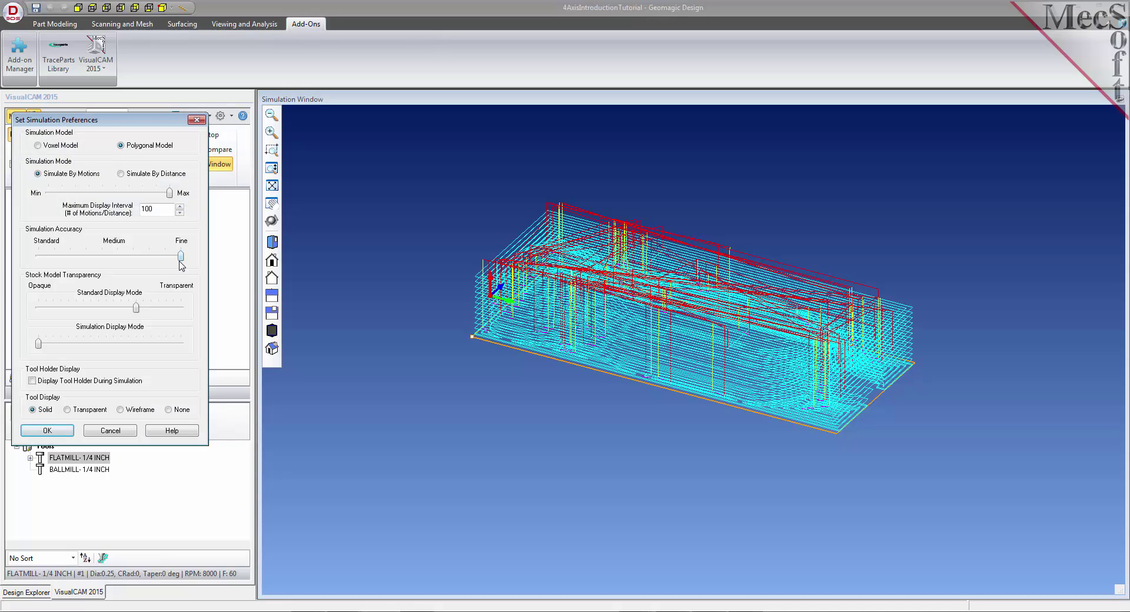
pyautogui.click(59, 433)
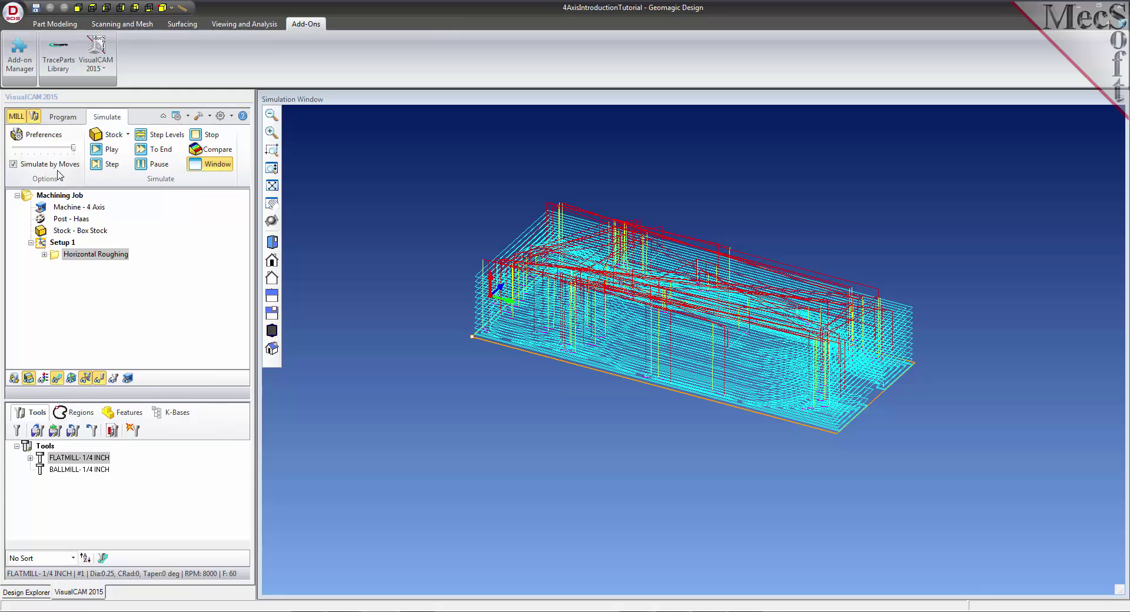
# Slow down the simulation speed with Simulate by Moves enabled and play the Horizontal Roughing simulation.
pyautogui.click(13, 164)
pyautogui.moveTo(73, 148)
pyautogui.mouseDown()
pyautogui.moveTo(21, 152)
pyautogui.moveTo(54, 155)
pyautogui.mouseUp()
pyautogui.click(55, 258)
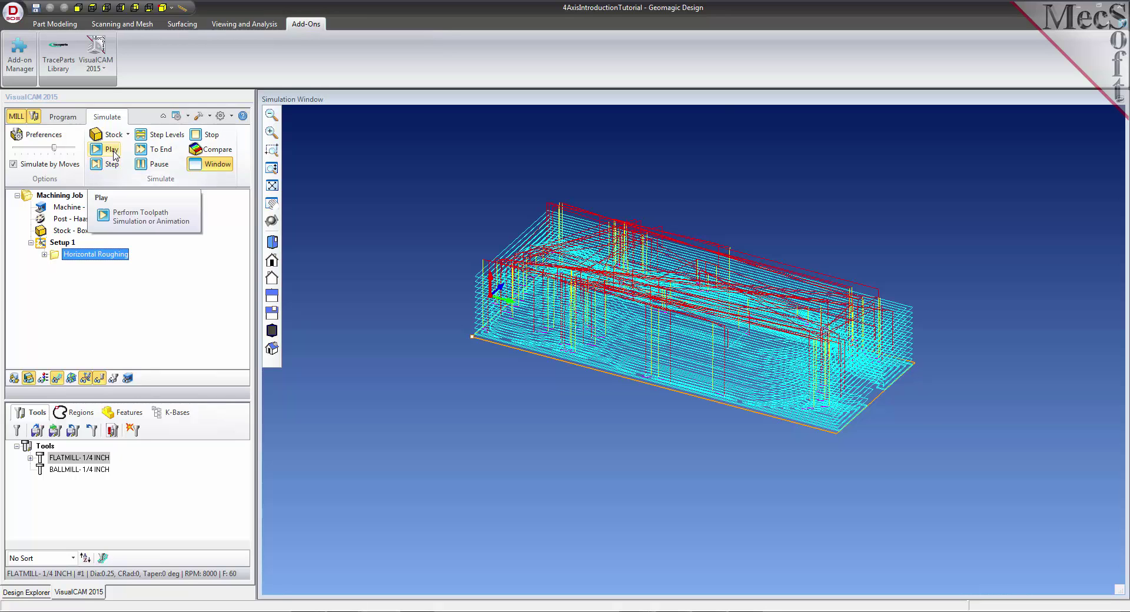
pyautogui.click(103, 149)
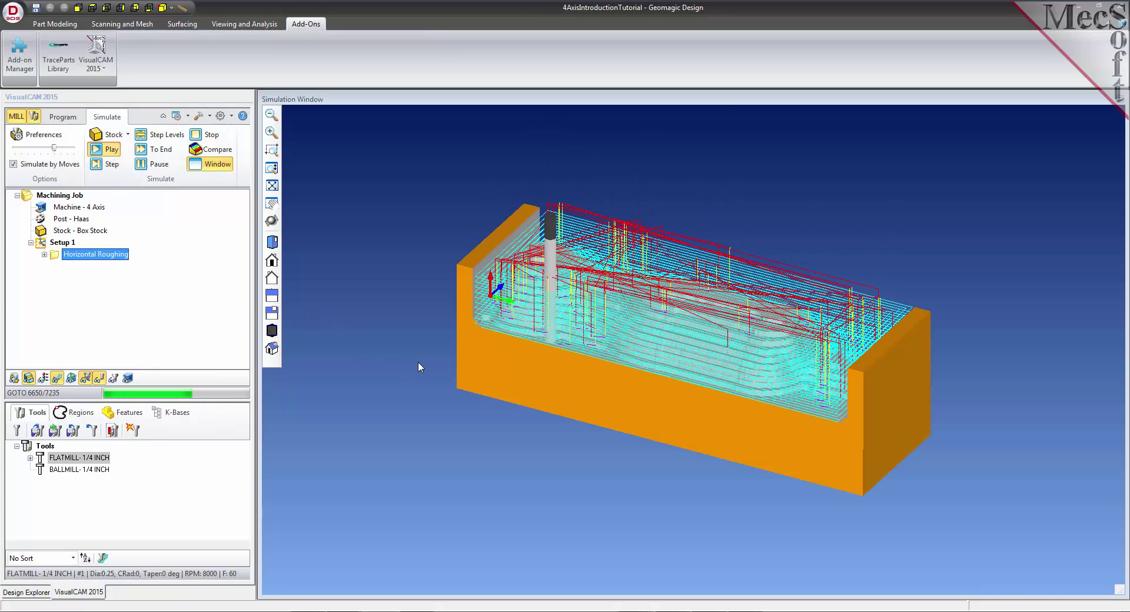
# Hide the toolpath, inspect the simulated cut stock from several angles and close the simulation window.
pyautogui.click(58, 380)
pyautogui.click(57, 380)
pyautogui.click(58, 380)
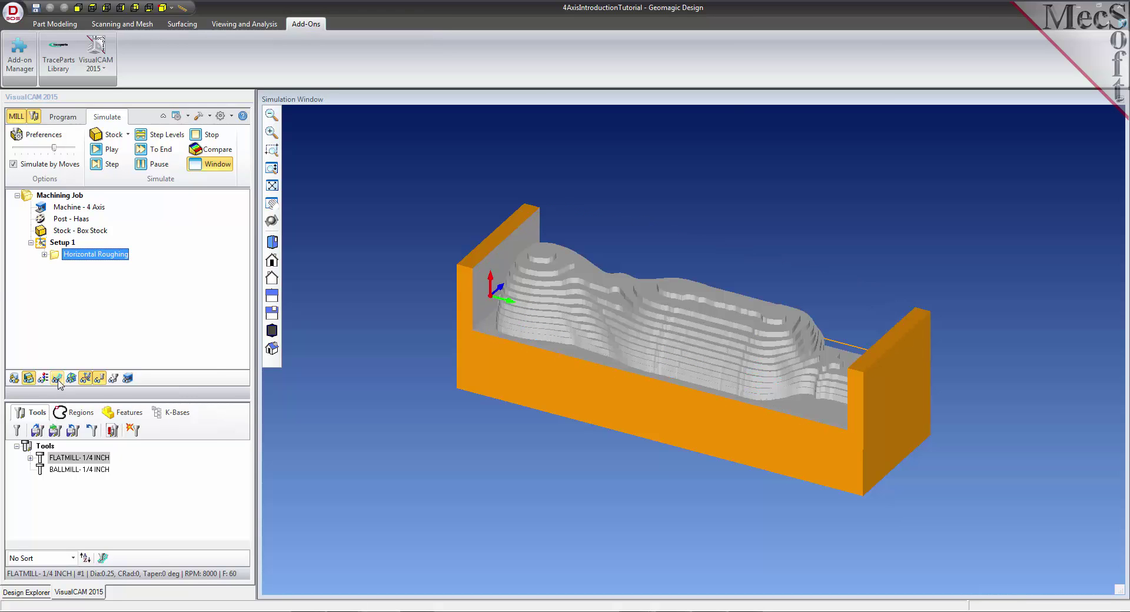
pyautogui.click(637, 418)
pyautogui.moveTo(636, 418); pyautogui.dragTo(646, 397)
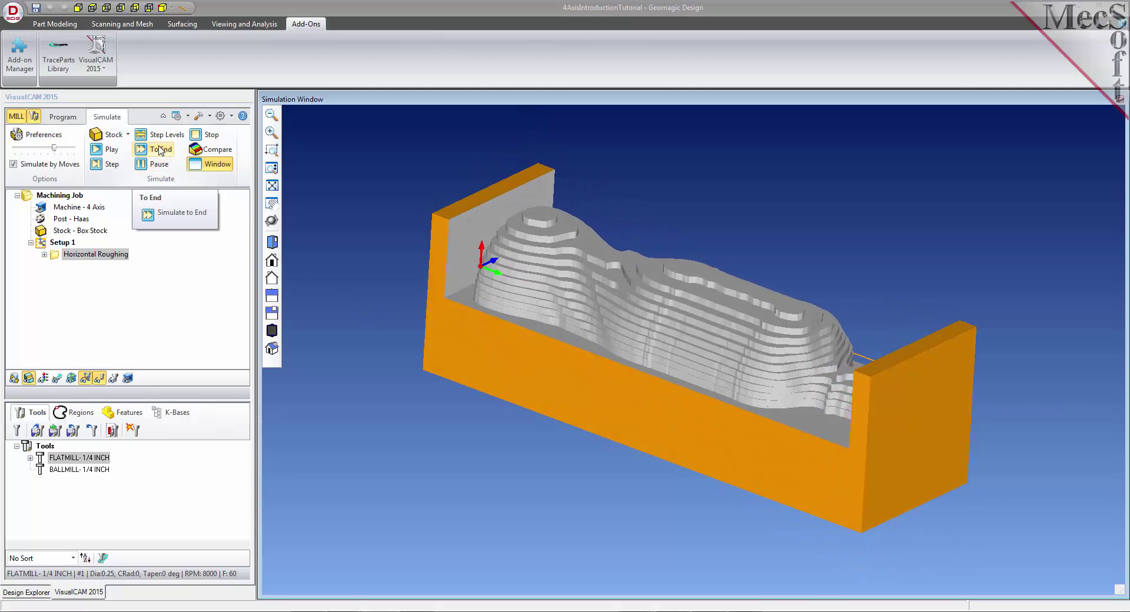
pyautogui.moveTo(521, 423); pyautogui.dragTo(636, 499)
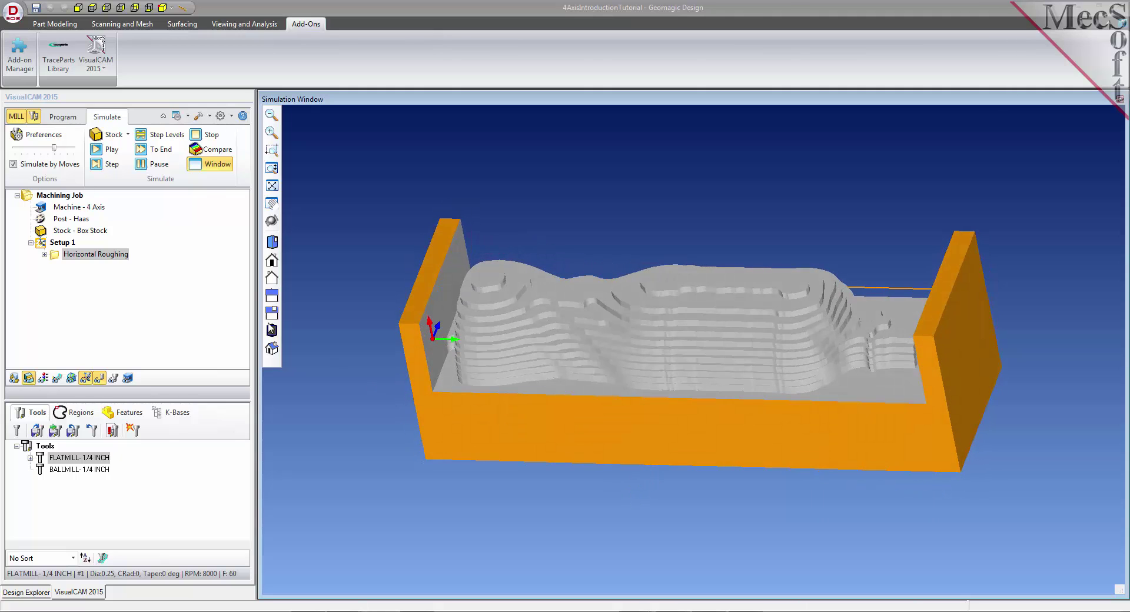
pyautogui.click(217, 167)
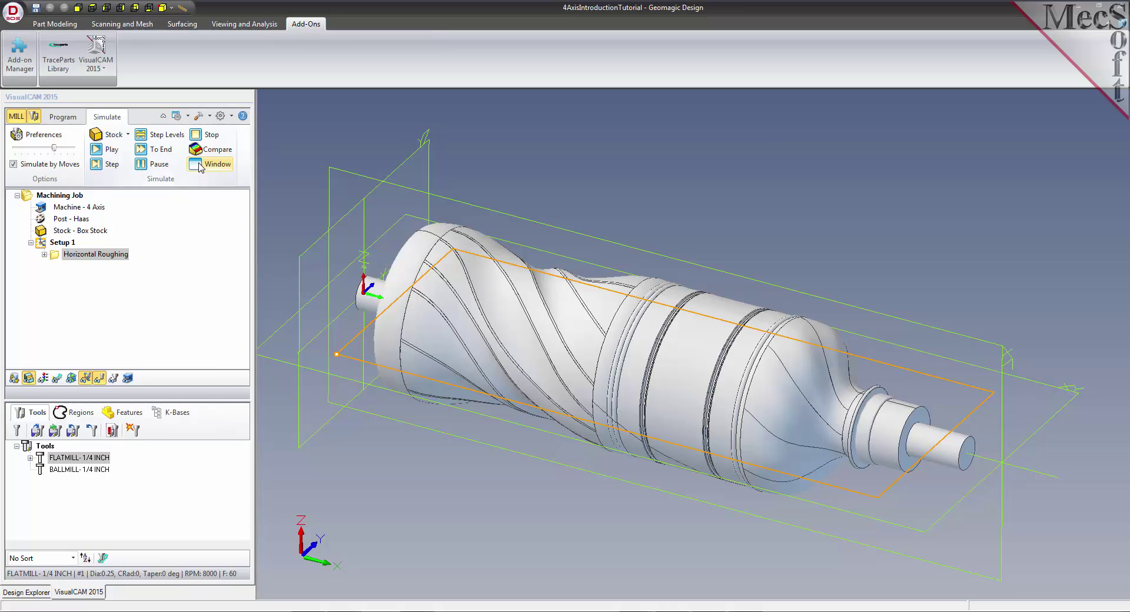
# Create a Rotate Table setup with a counterclockwise table rotation angle of 180 degrees.
pyautogui.click(63, 117)
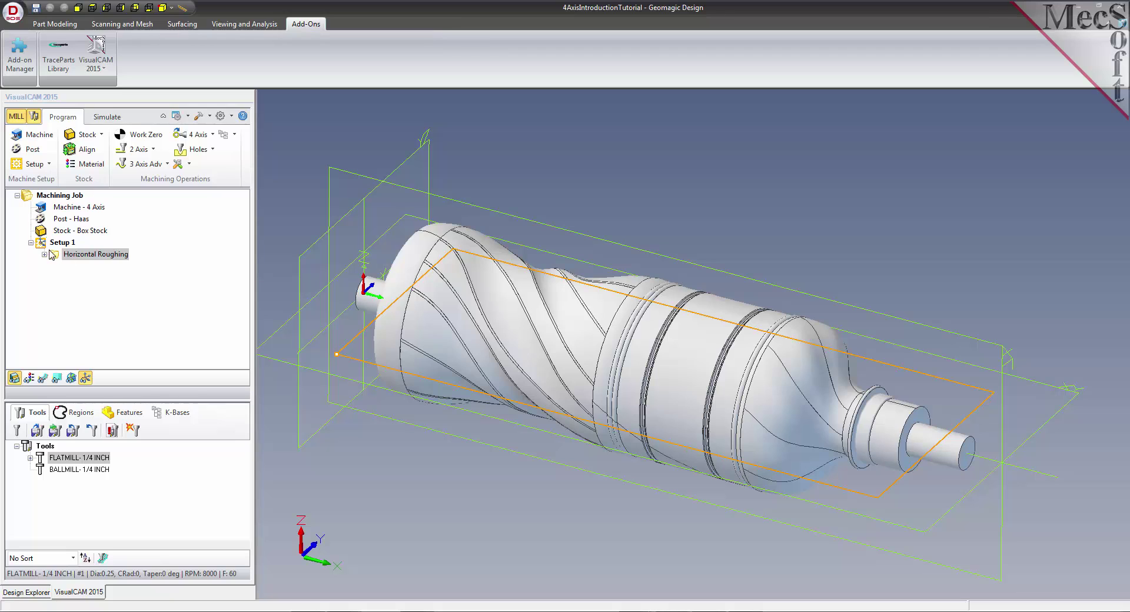
pyautogui.click(50, 165)
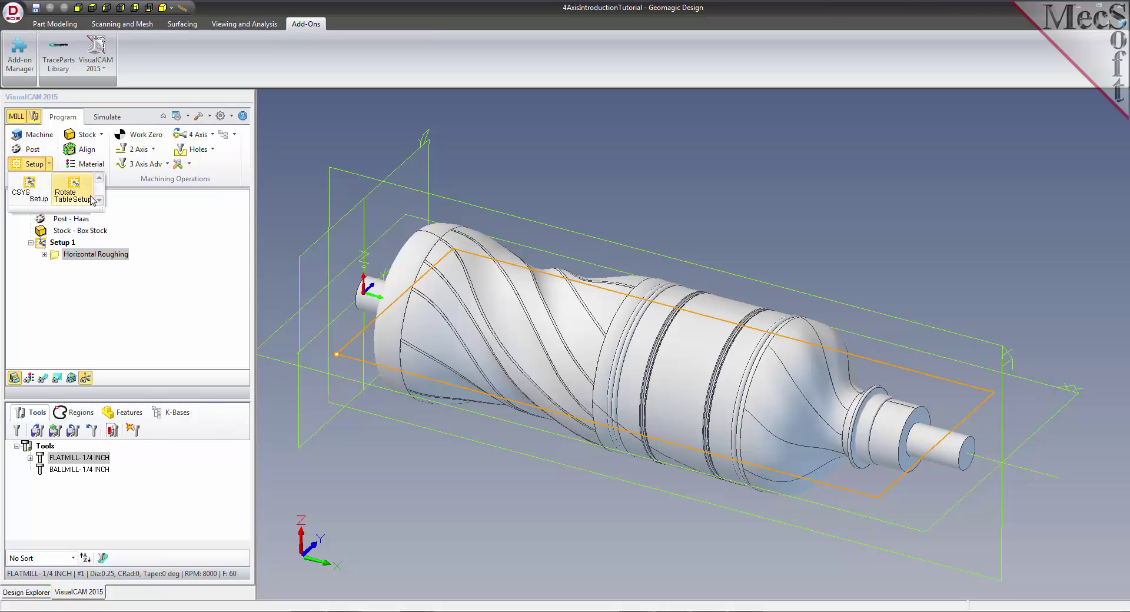
pyautogui.click(91, 198)
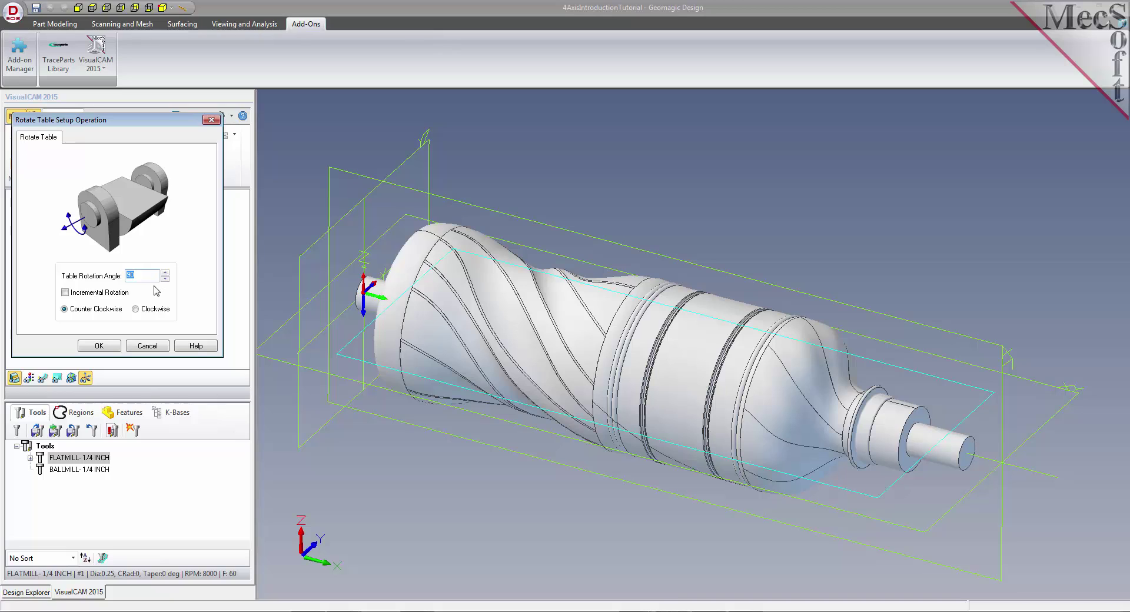
pyautogui.write('80')
pyautogui.click(111, 348)
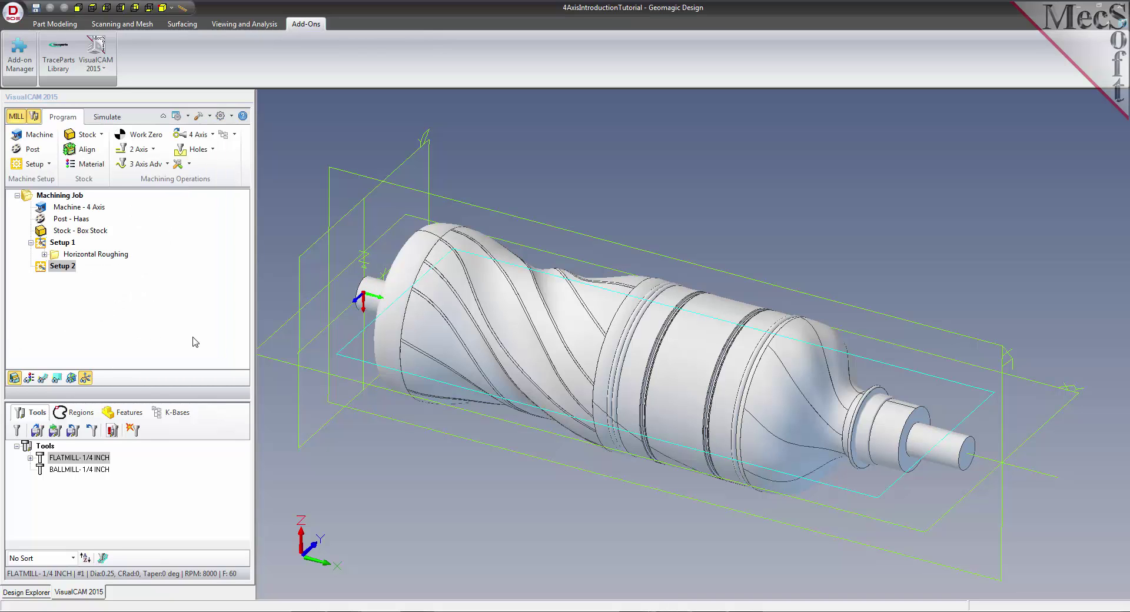
# Copy the Horizontal Roughing operation from Setup 1 into Setup 2 and select the copy.
pyautogui.click(41, 270)
pyautogui.click(56, 259)
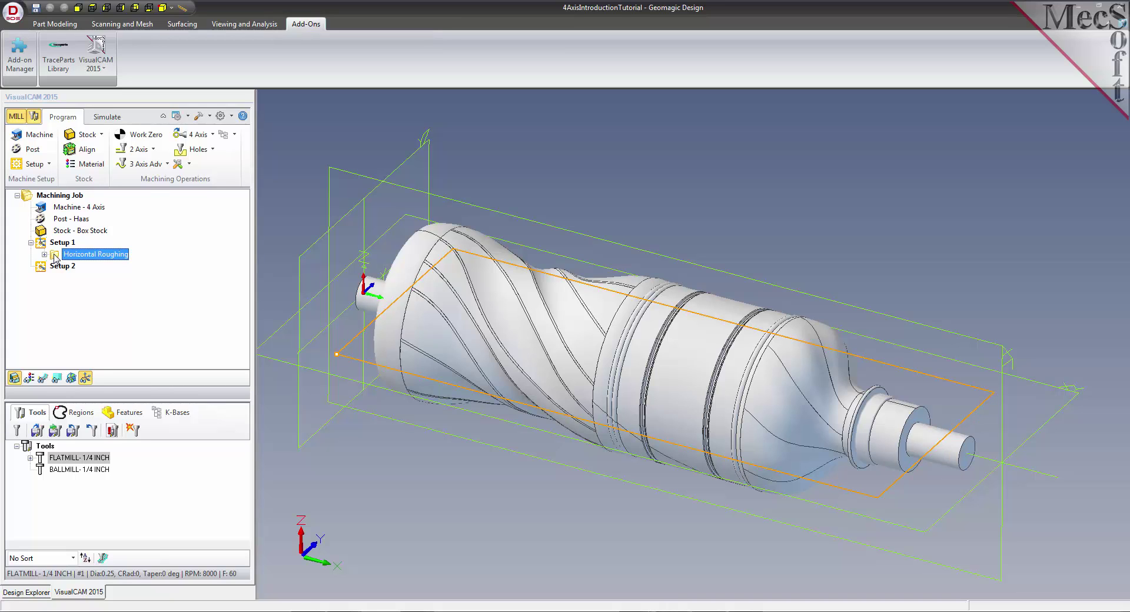
pyautogui.rightClick(56, 257)
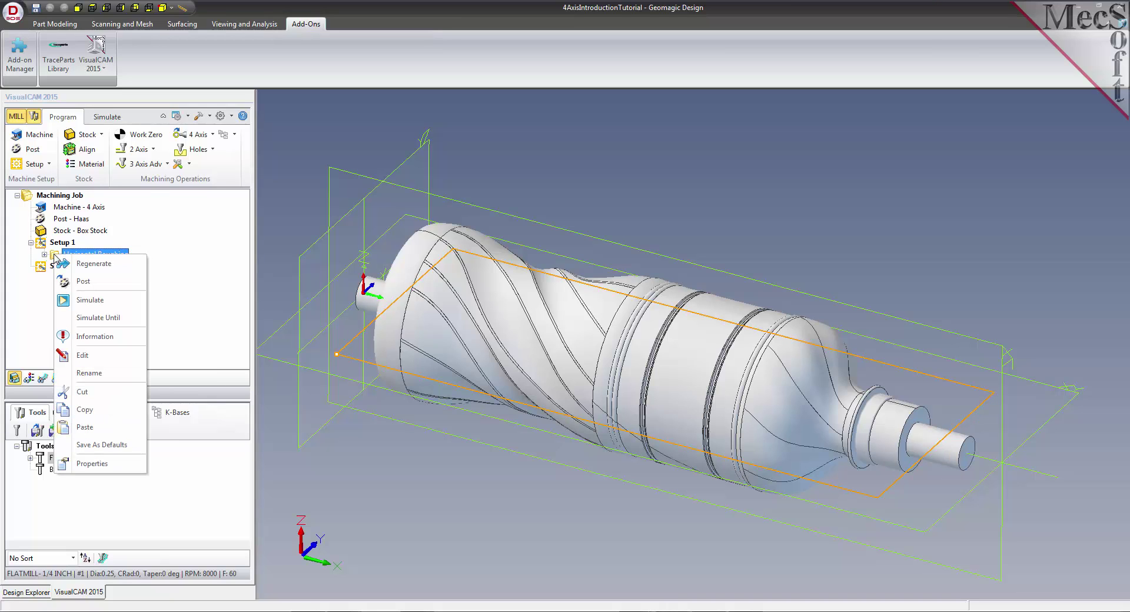
pyautogui.click(114, 412)
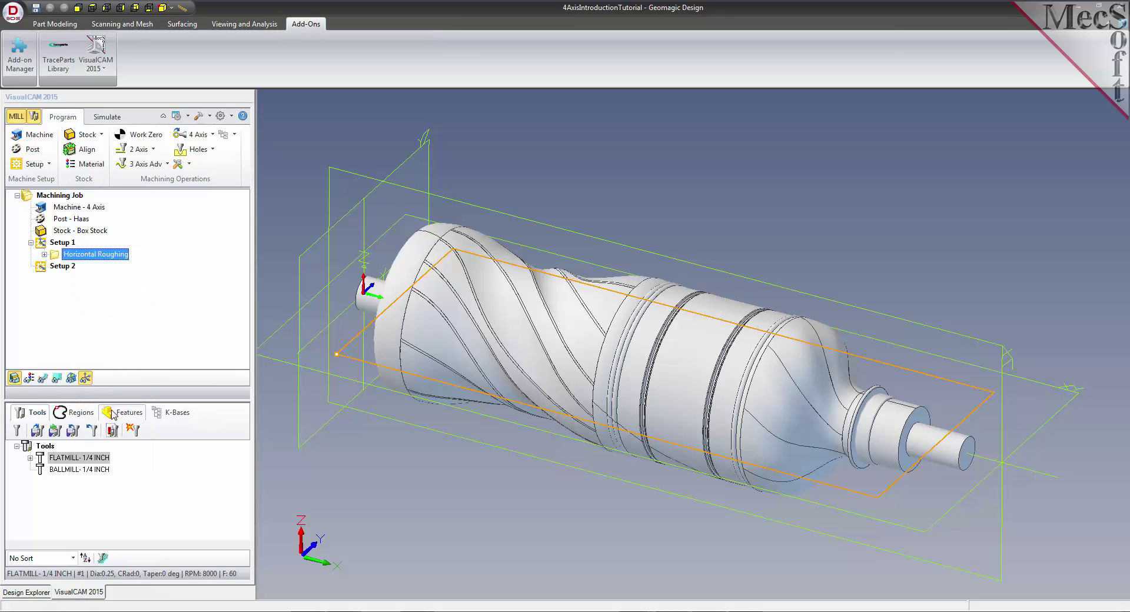
pyautogui.click(42, 268)
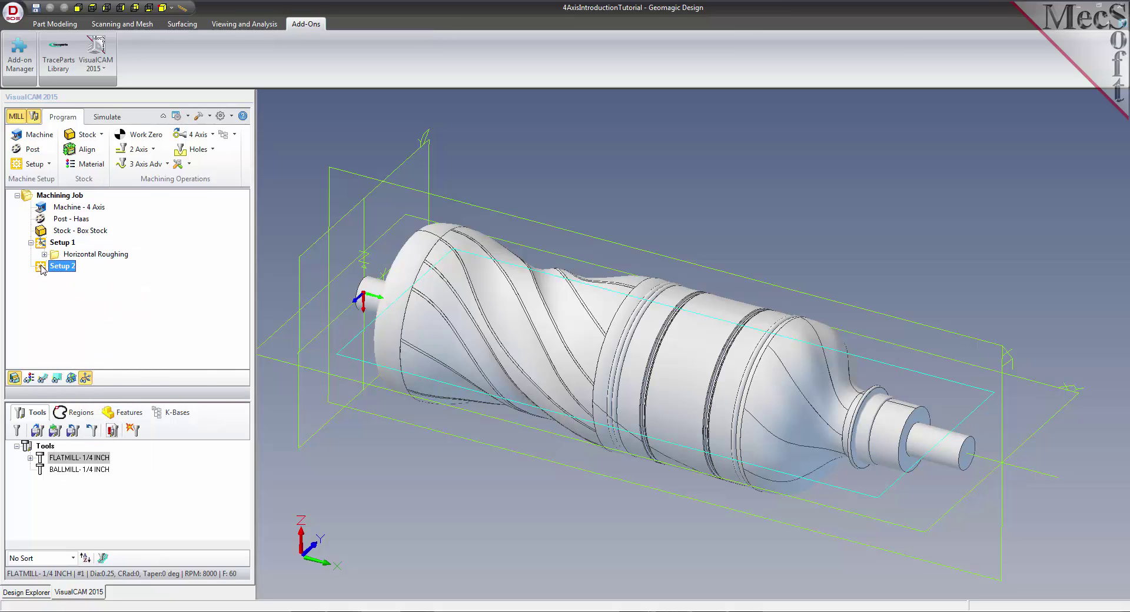
pyautogui.rightClick(41, 270)
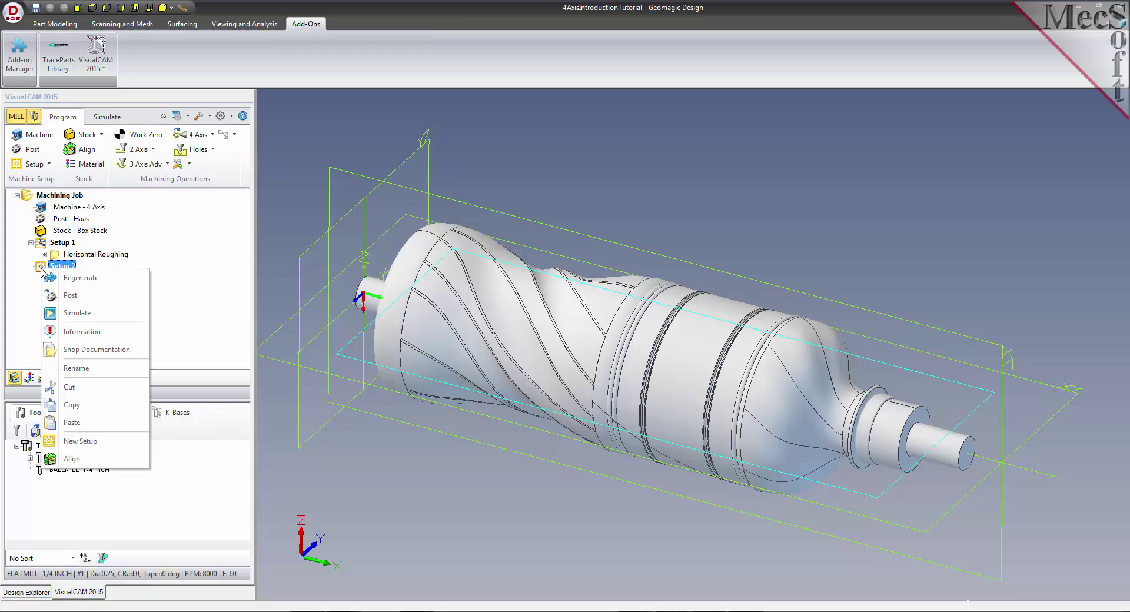
pyautogui.click(112, 422)
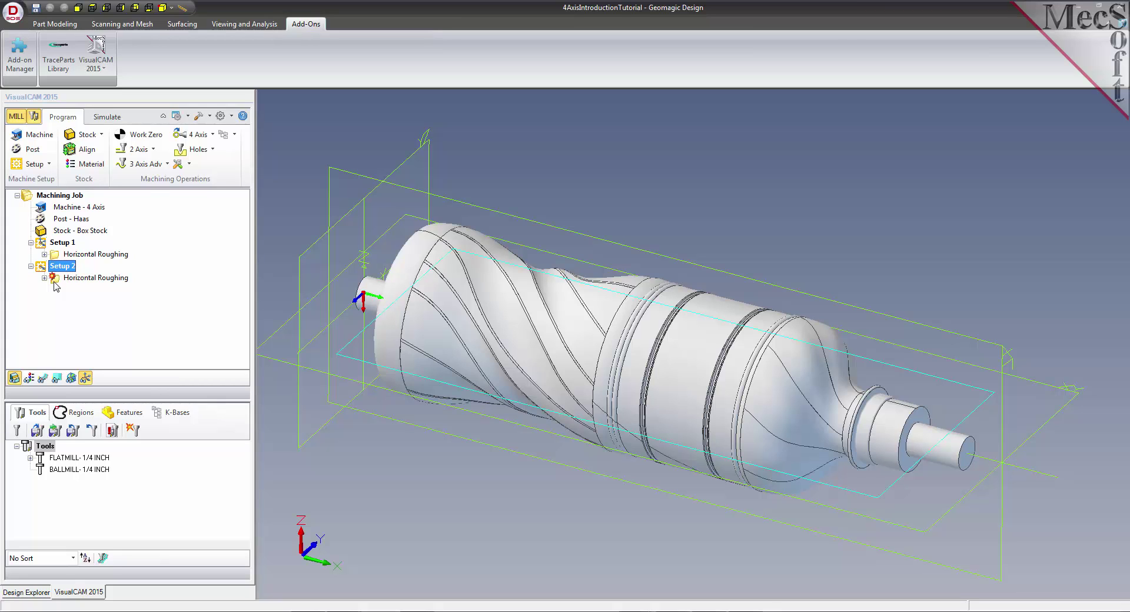
pyautogui.click(57, 279)
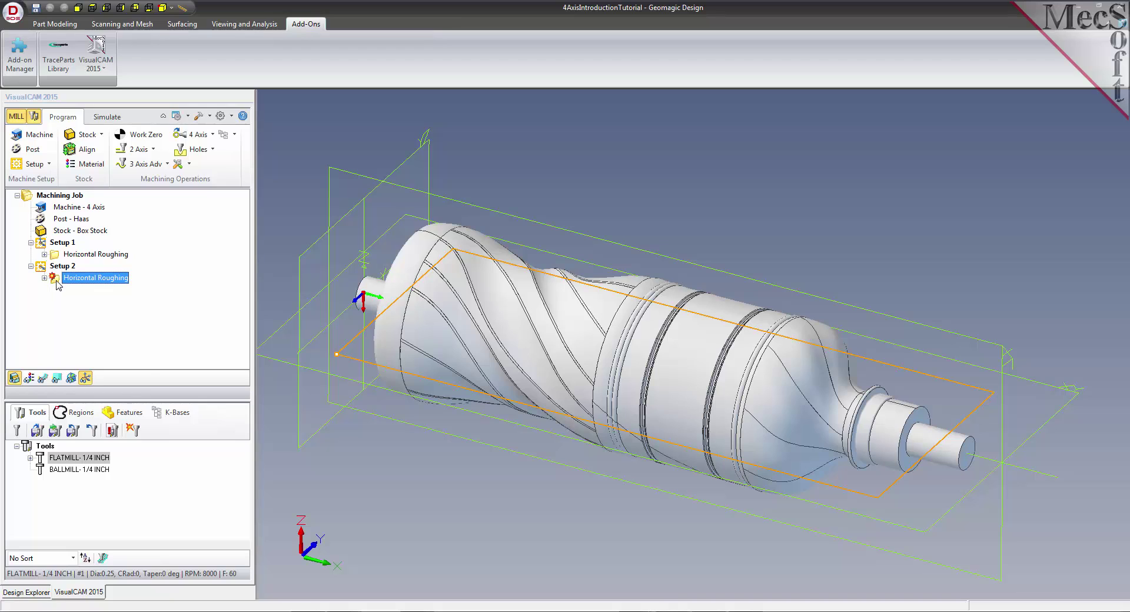
# Regenerate the Horizontal Roughing operation in Setup 2 and show its toolpath.
pyautogui.rightClick(57, 284)
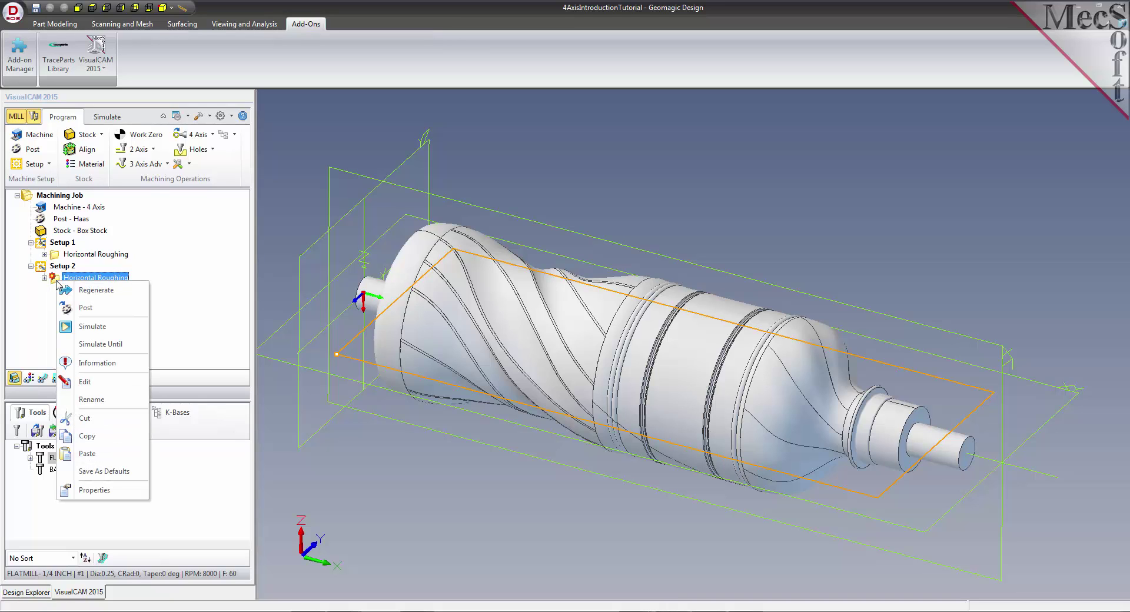
pyautogui.click(127, 292)
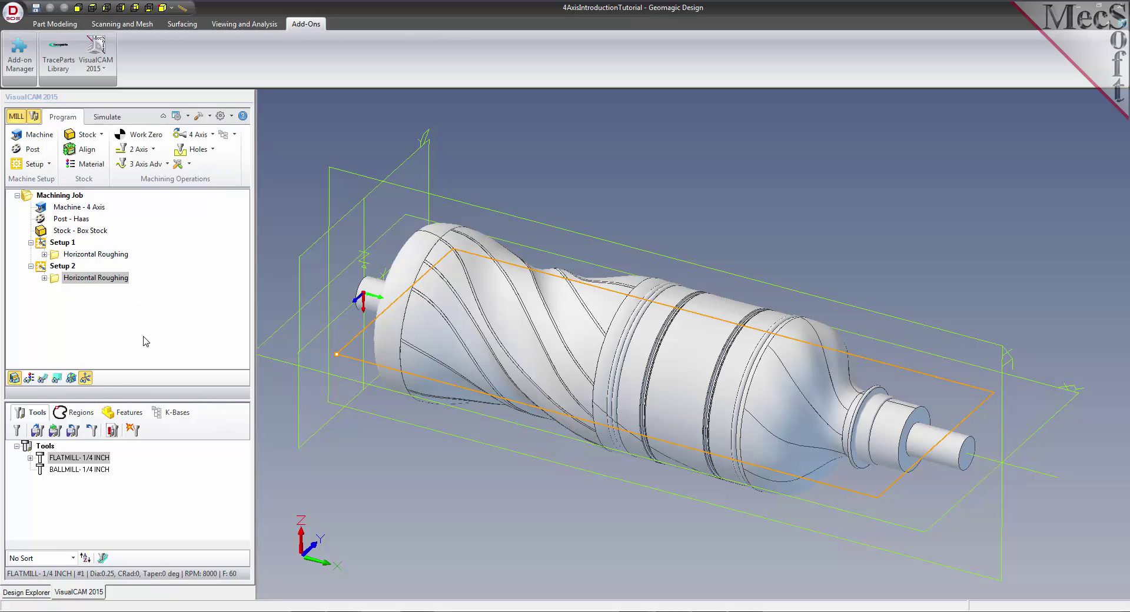
pyautogui.click(44, 378)
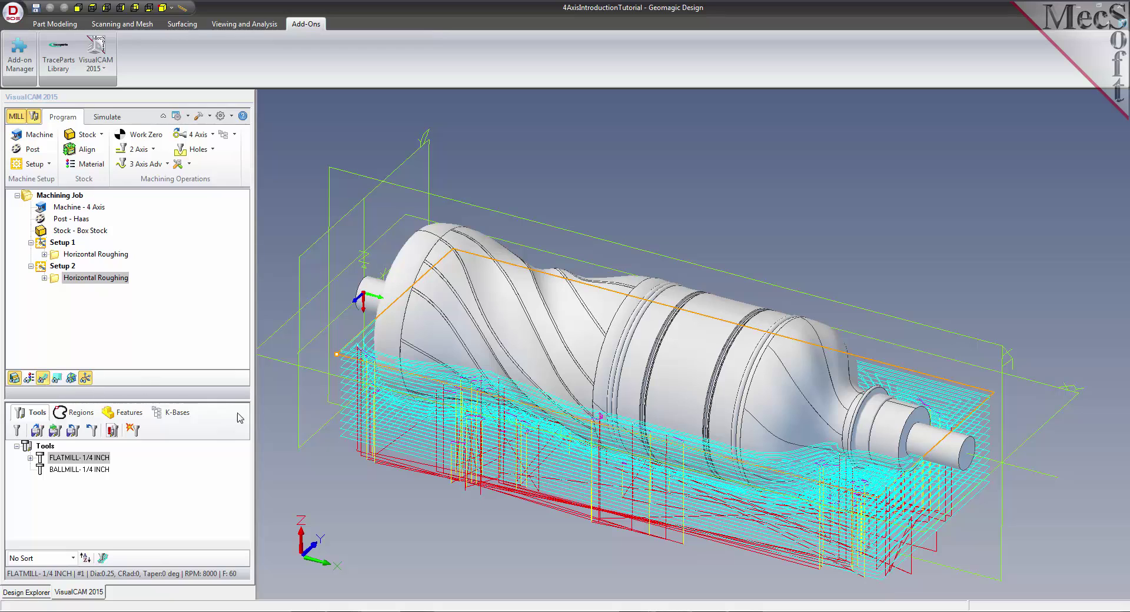
# Open the simulation window and play the Setup 2 Horizontal Roughing simulation.
pyautogui.click(107, 120)
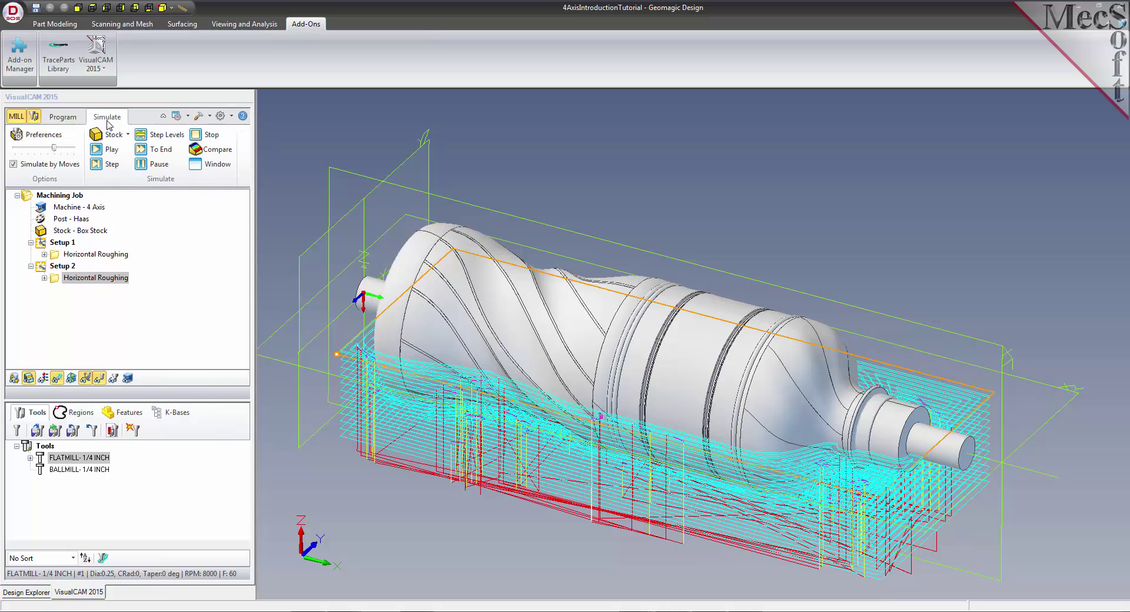
pyautogui.click(217, 165)
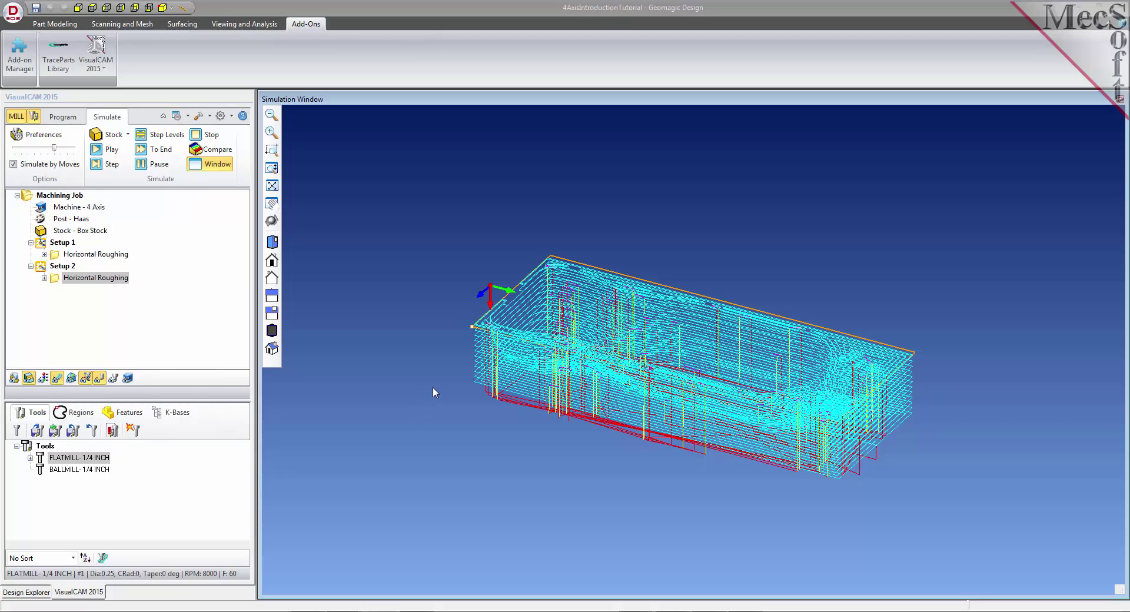
pyautogui.click(105, 149)
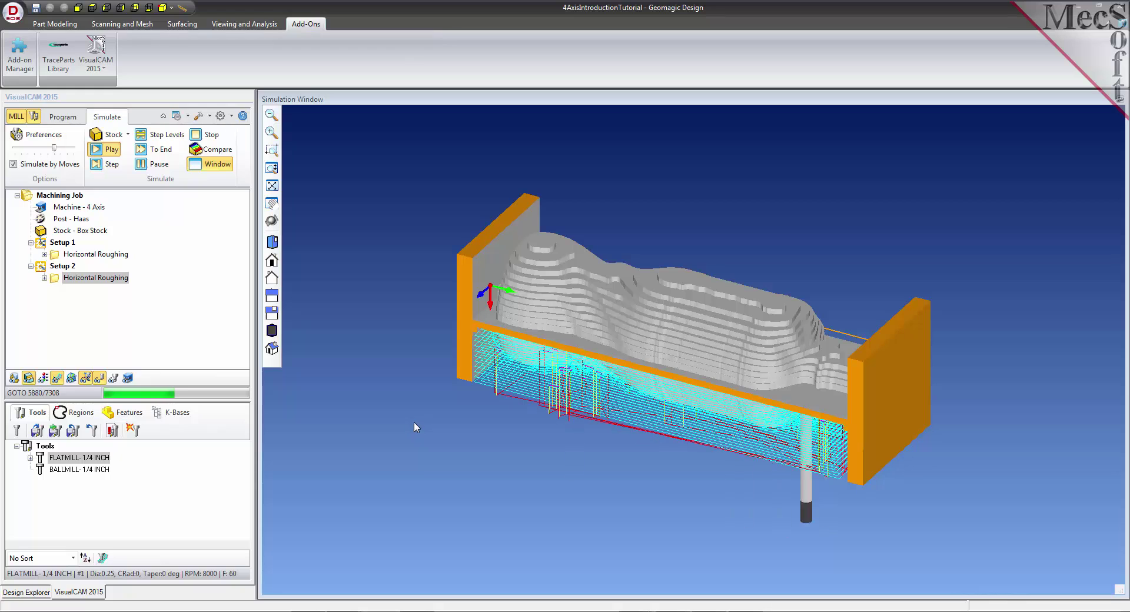
# Hide the toolpath, inspect the roughed stock from both table orientations and close the simulation window.
pyautogui.click(57, 378)
pyautogui.click(57, 378)
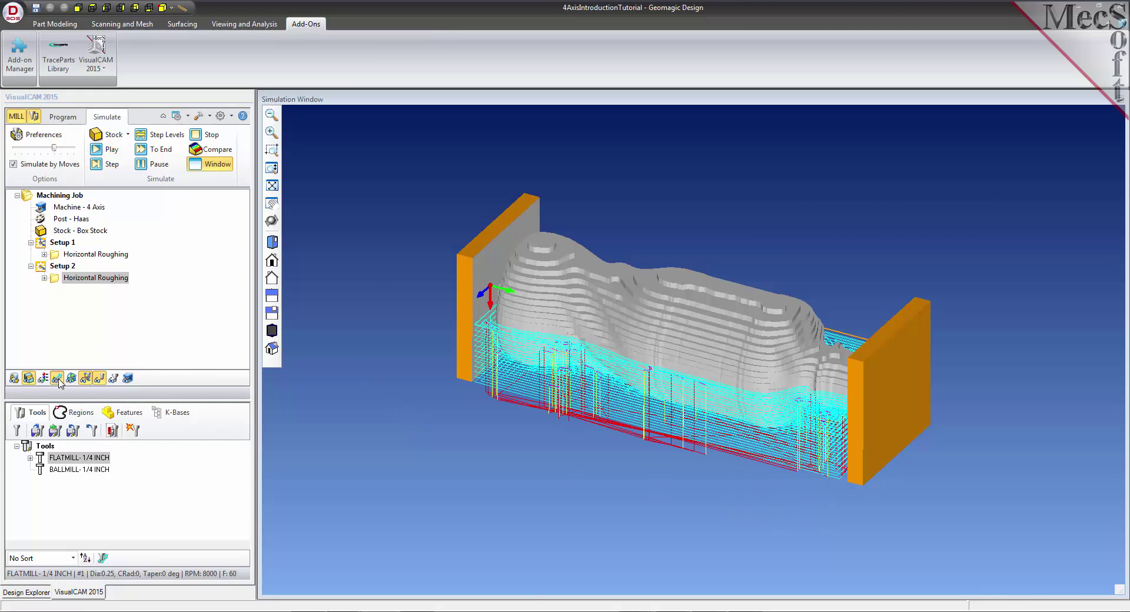
pyautogui.click(57, 378)
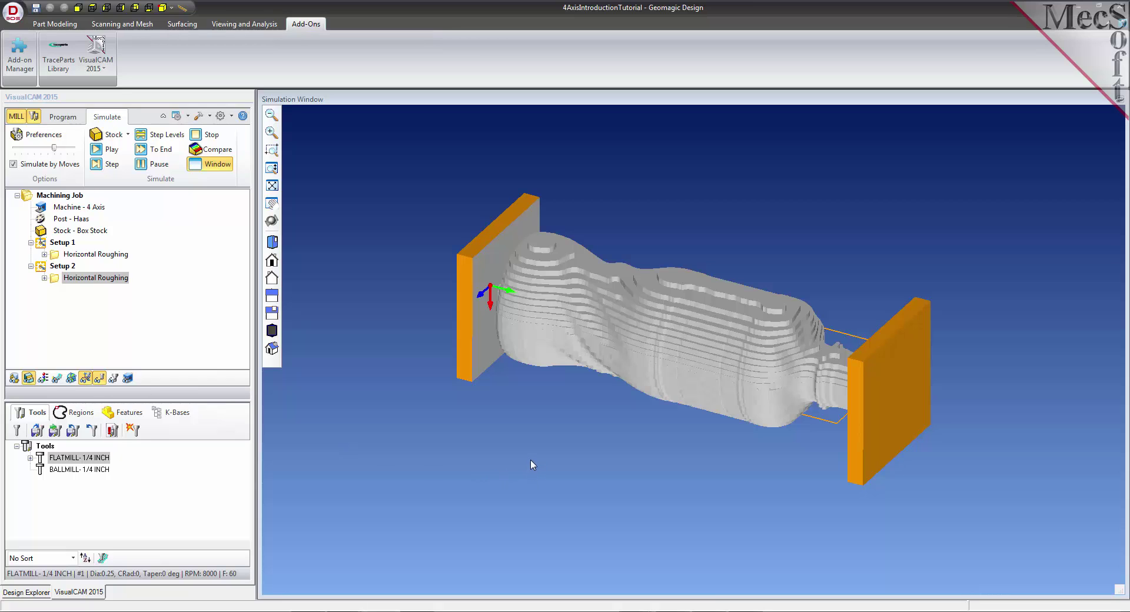
pyautogui.moveTo(530, 456); pyautogui.dragTo(560, 468, button='middle')
pyautogui.moveTo(433, 434)
pyautogui.mouseDown(button='middle')
pyautogui.moveTo(501, 459)
pyautogui.moveTo(454, 414)
pyautogui.moveTo(427, 417)
pyautogui.mouseUp(button='middle')
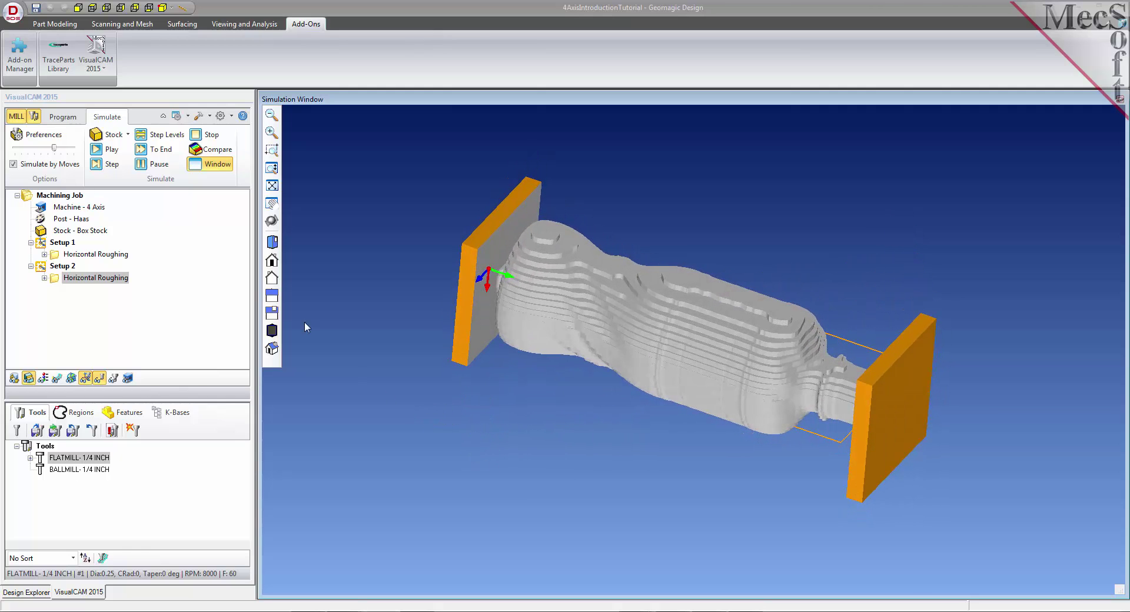
pyautogui.click(214, 167)
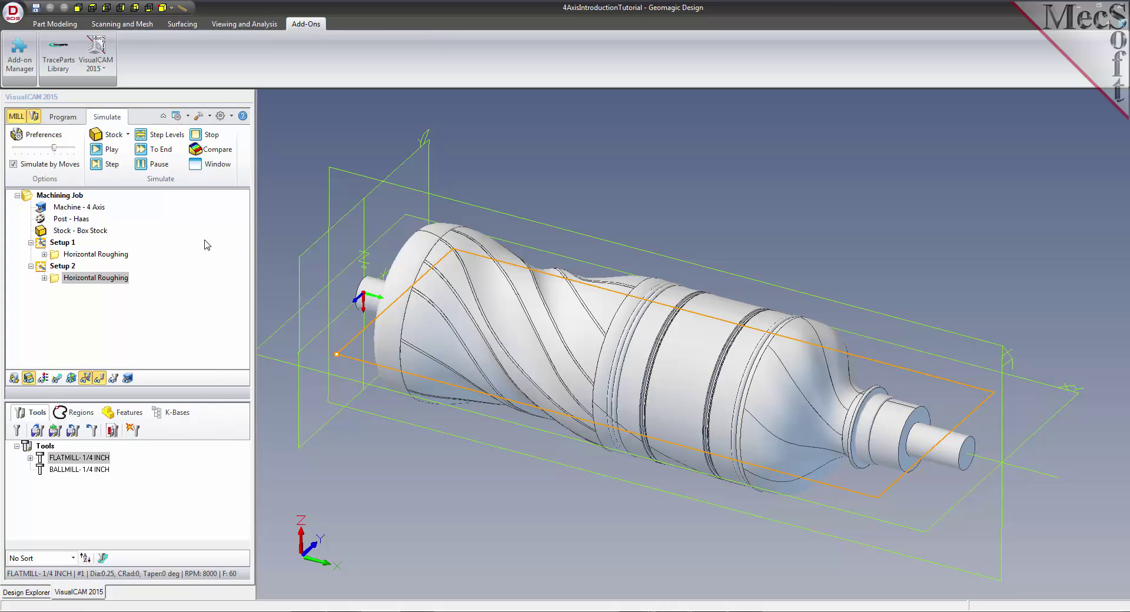
# Create another Rotate Table setup with a counterclockwise table rotation angle of 0 degrees.
pyautogui.click(63, 117)
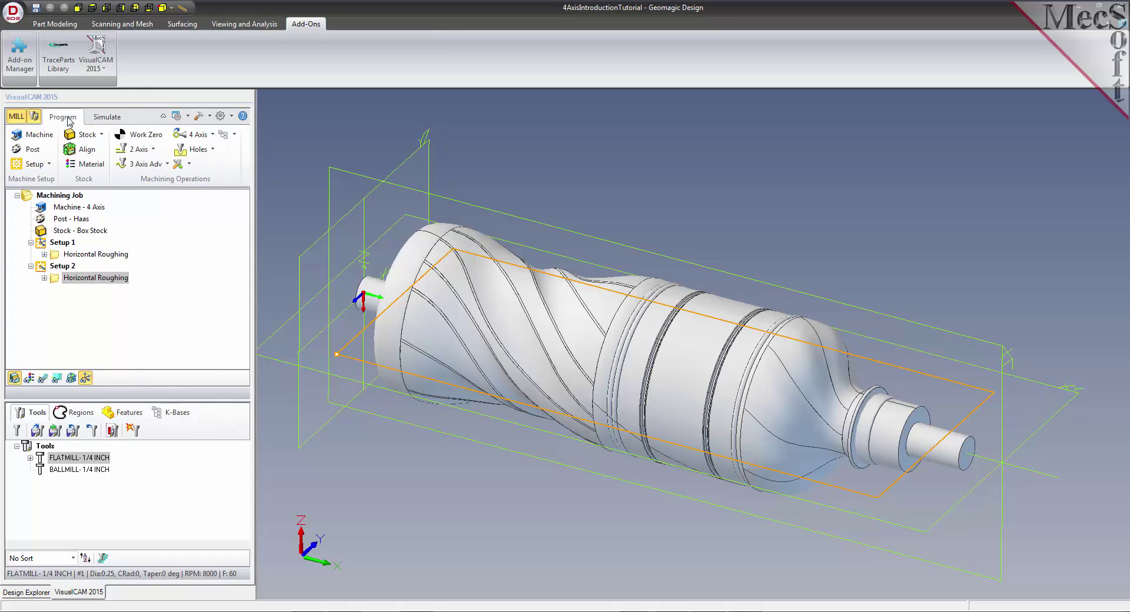
pyautogui.click(49, 164)
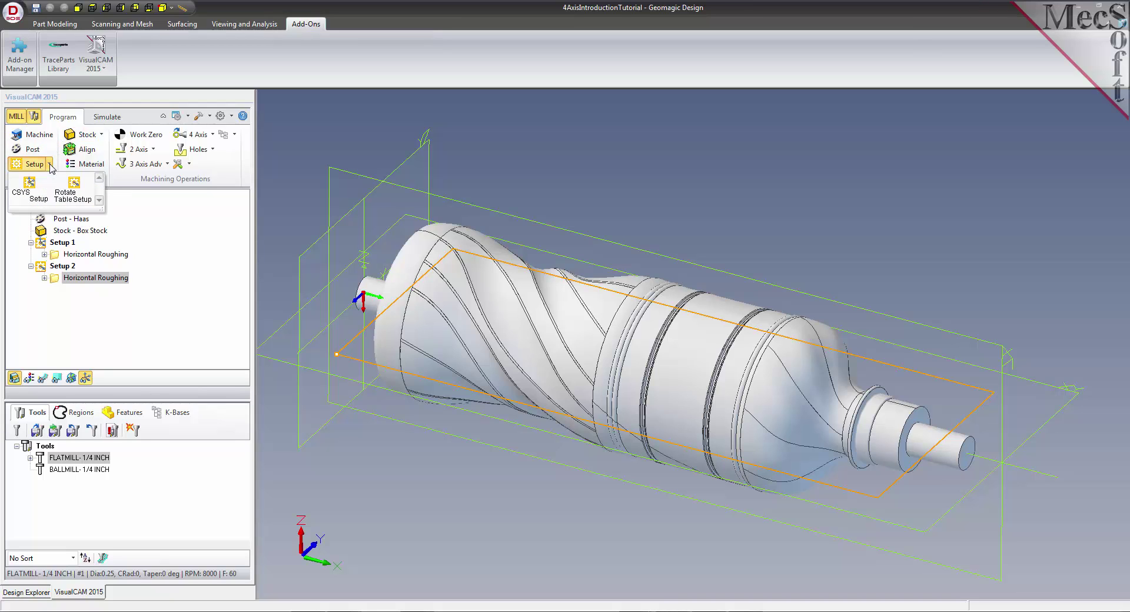
pyautogui.click(90, 192)
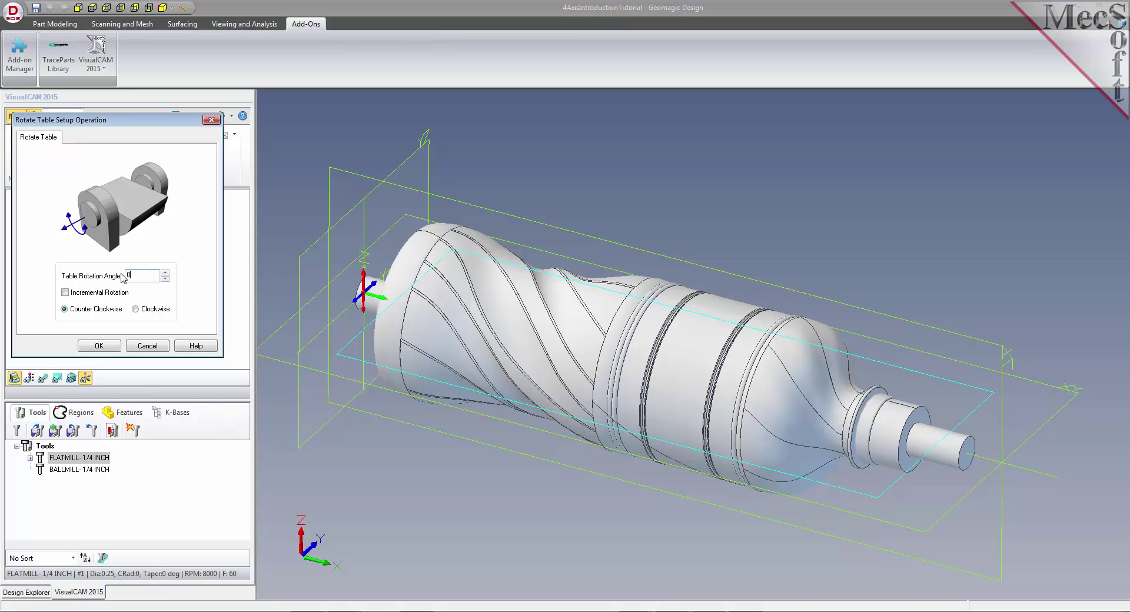
pyautogui.click(116, 350)
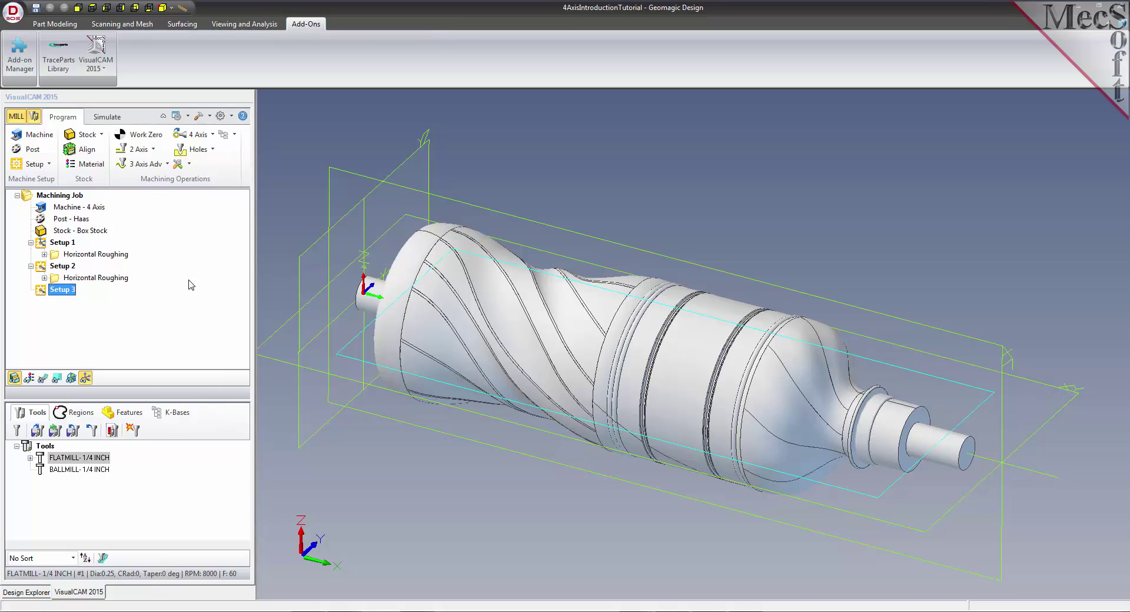
# Start a 4-axis Parallel Finishing operation under Setup 3 and remove all of its machining regions.
pyautogui.click(212, 135)
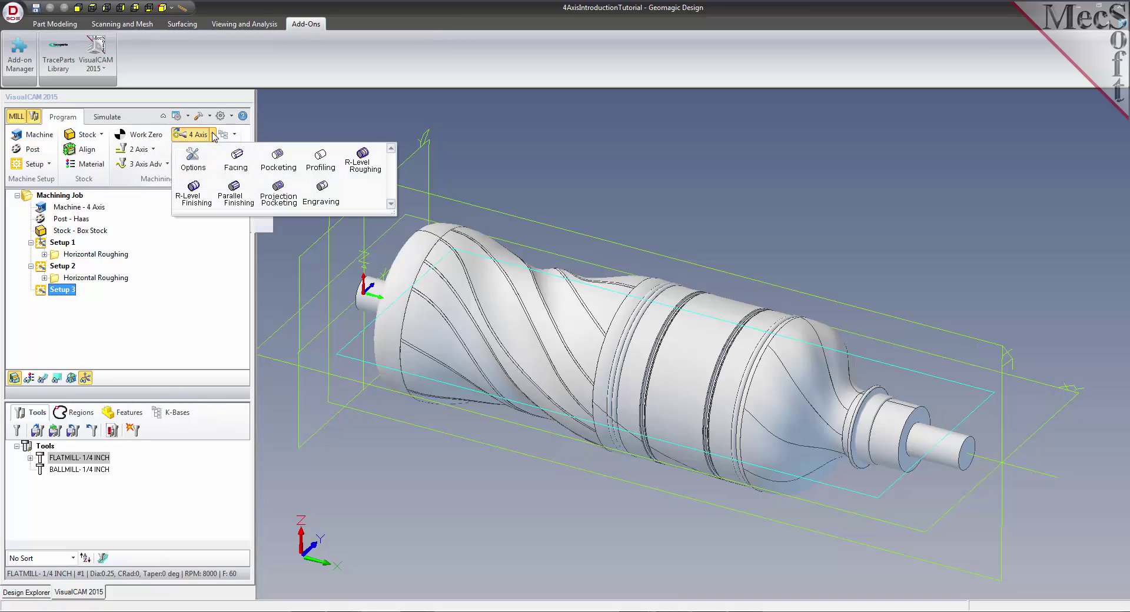
pyautogui.click(236, 192)
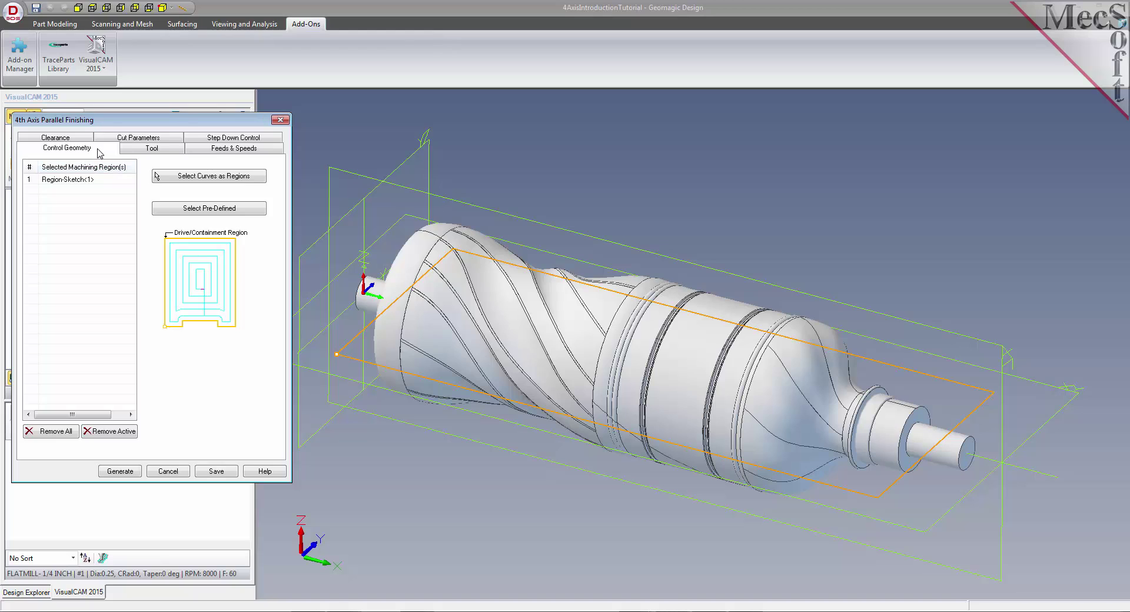
pyautogui.click(59, 436)
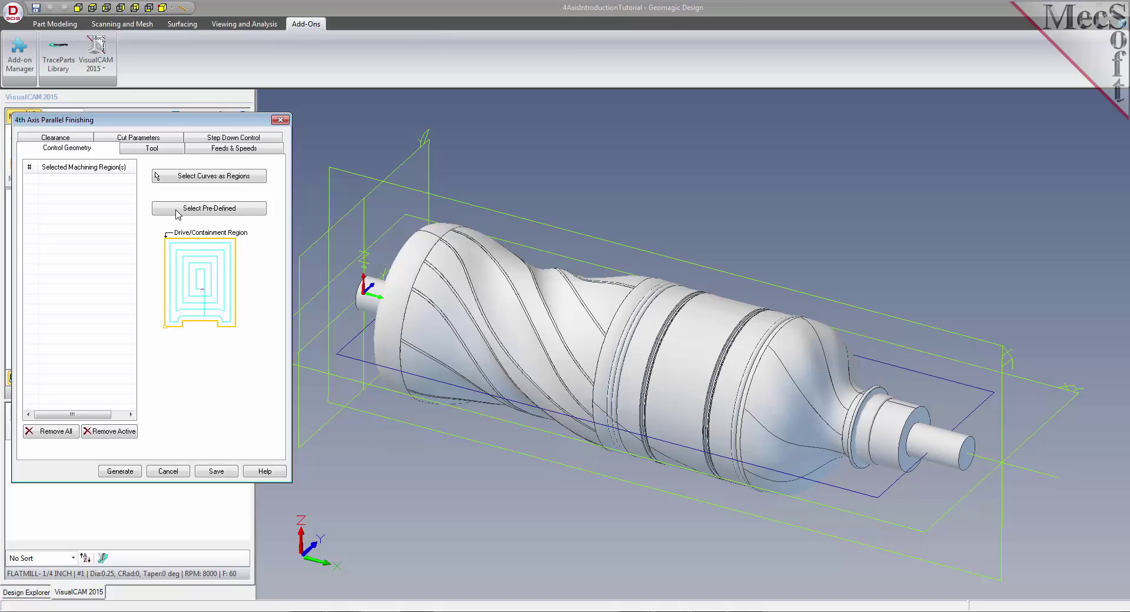
# Choose the 1/4 inch ball mill for the finishing operation and load the feeds and speeds from the tool.
pyautogui.click(160, 149)
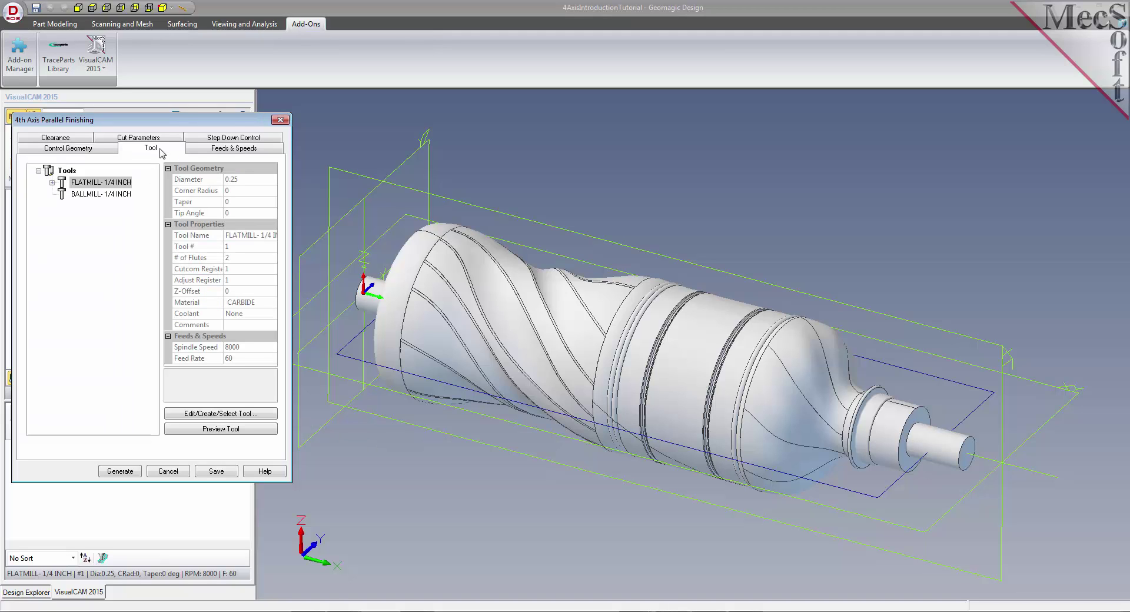
pyautogui.click(67, 197)
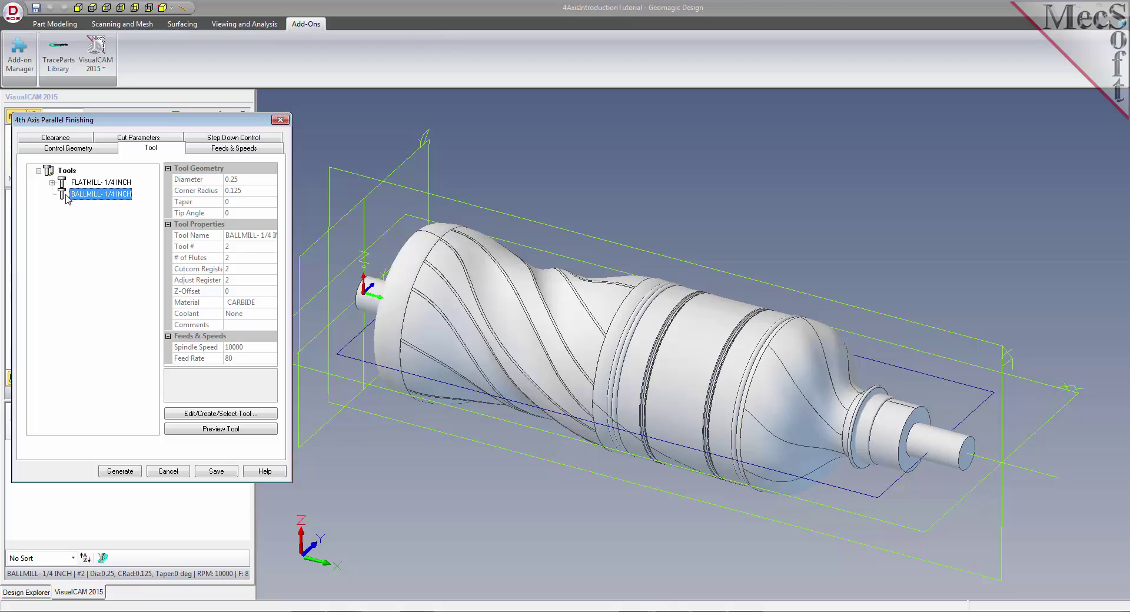
pyautogui.click(218, 150)
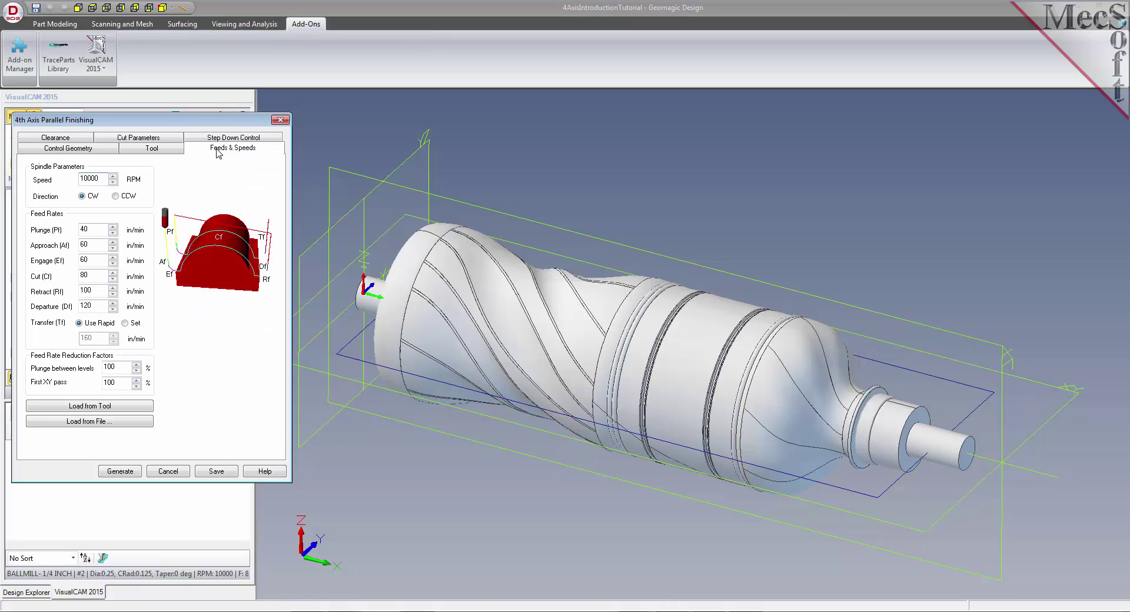
pyautogui.click(120, 407)
# Use the automatic clearance cylinder and Clearance Geometry as the cut transfer method, checking the cylinder around the part.
pyautogui.click(74, 138)
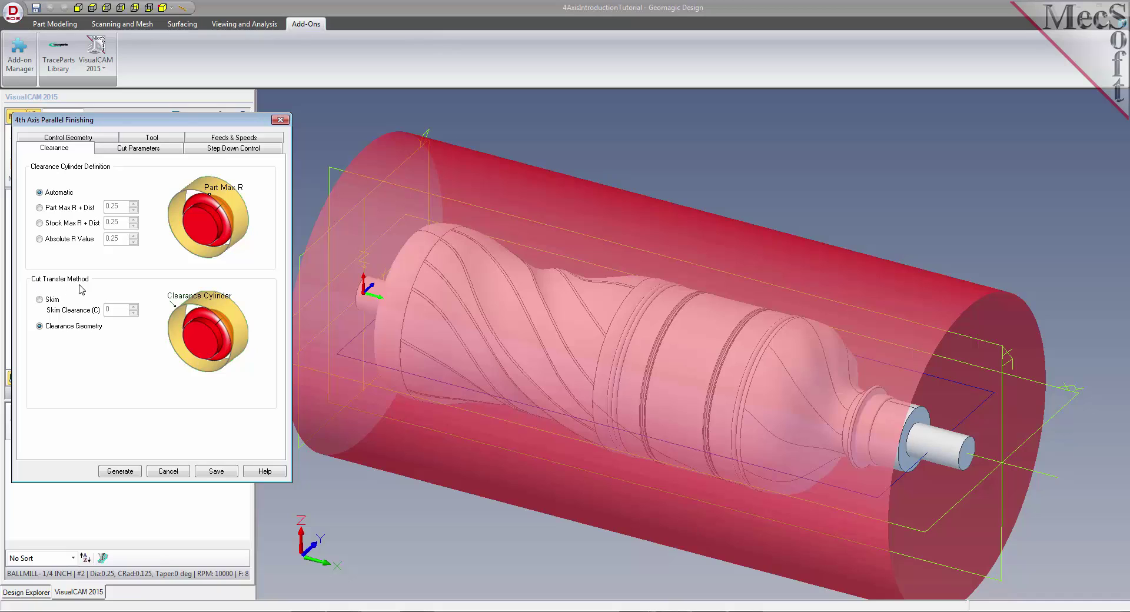
pyautogui.click(40, 328)
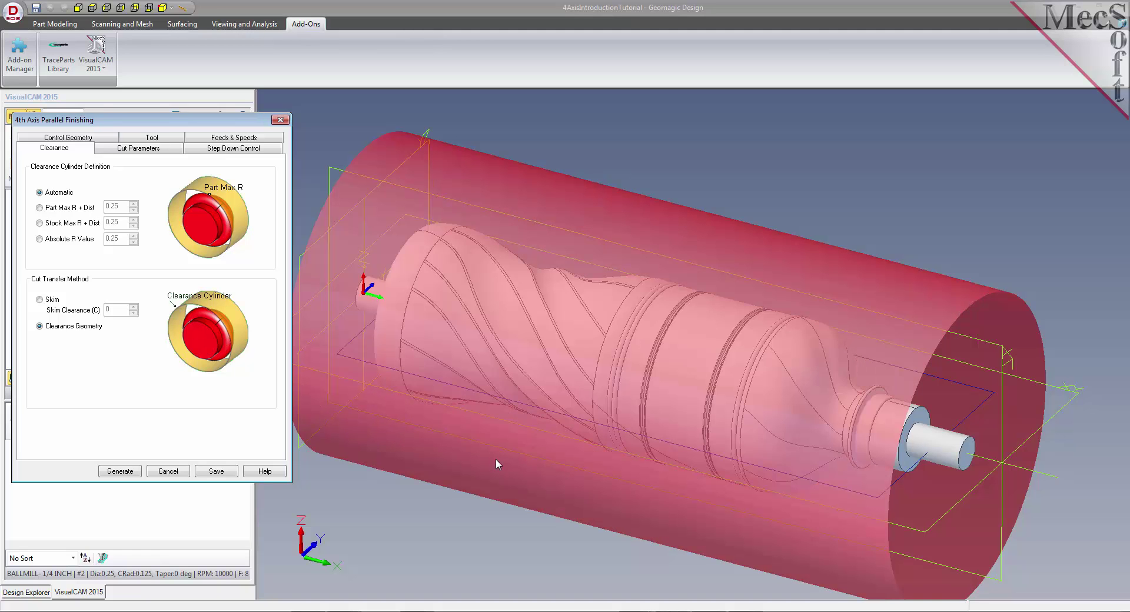
pyautogui.moveTo(595, 457); pyautogui.dragTo(653, 460, button='middle')
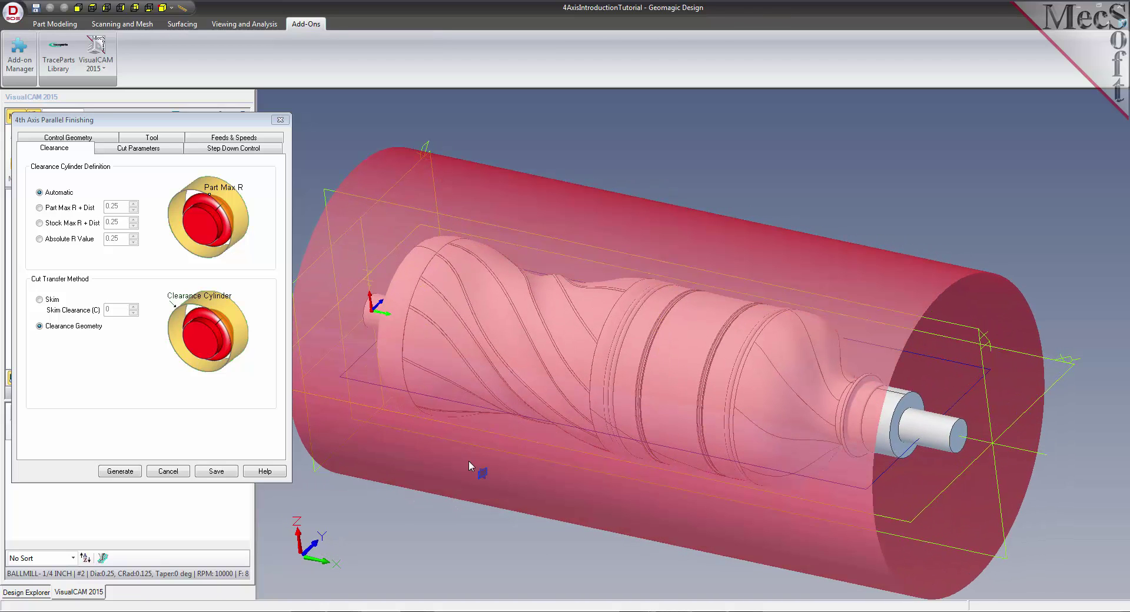
# Use 0.001 for Intol and Outol, 0 stock and an Along Axis cut pattern in the cut parameters.
pyautogui.click(149, 149)
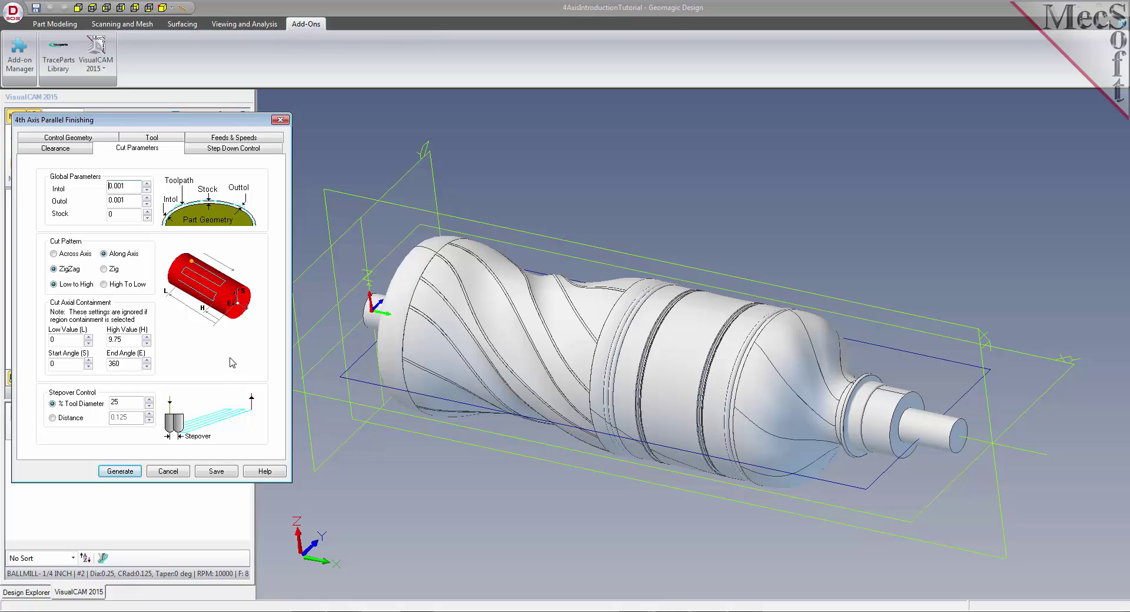
pyautogui.moveTo(131, 186); pyautogui.dragTo(92, 186)
pyautogui.press('Tab')
pyautogui.press('Tab')
pyautogui.click(105, 257)
# Set the axial containment to a low value of 0.5 and a high value of 9.25, with angles from 0 to 360.
pyautogui.moveTo(68, 339); pyautogui.dragTo(38, 345)
pyautogui.write('0.5')
pyautogui.moveTo(139, 340); pyautogui.dragTo(106, 340)
pyautogui.write('9.25')
pyautogui.moveTo(80, 363); pyautogui.dragTo(38, 363)
pyautogui.moveTo(130, 363); pyautogui.dragTo(103, 364)
# Reduce the stepover percentage of tool diameter and generate the 4th Axis Parallel Finishing toolpath.
pyautogui.doubleClick(108, 404)
pyautogui.write('1')
pyautogui.click(134, 471)
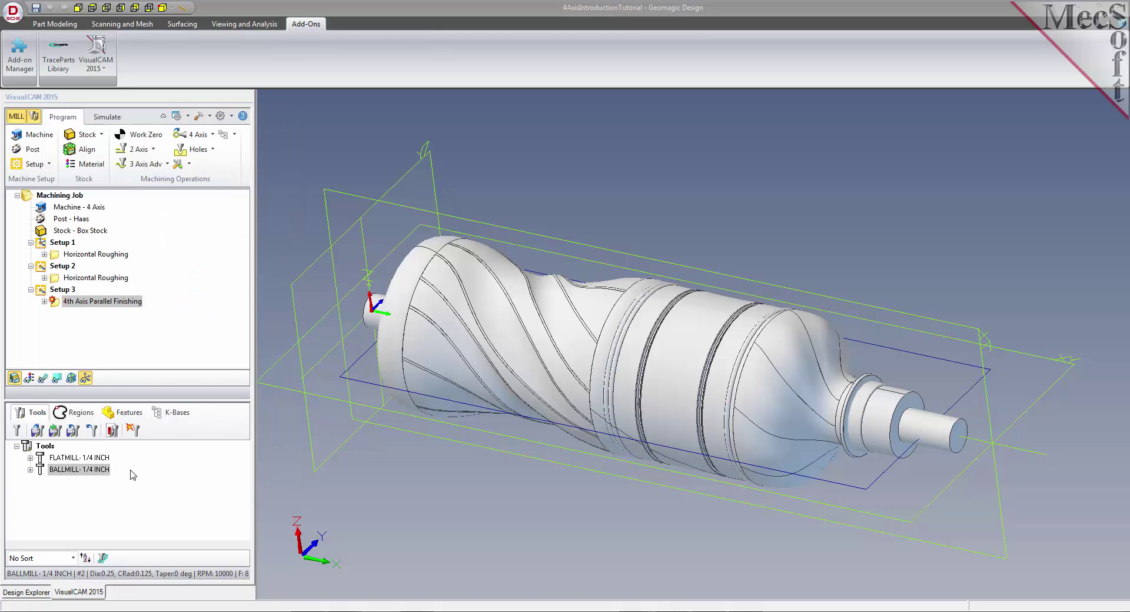
# Open the simulation window and play the 4th Axis Parallel Finishing simulation with the toolpath hidden.
pyautogui.click(111, 118)
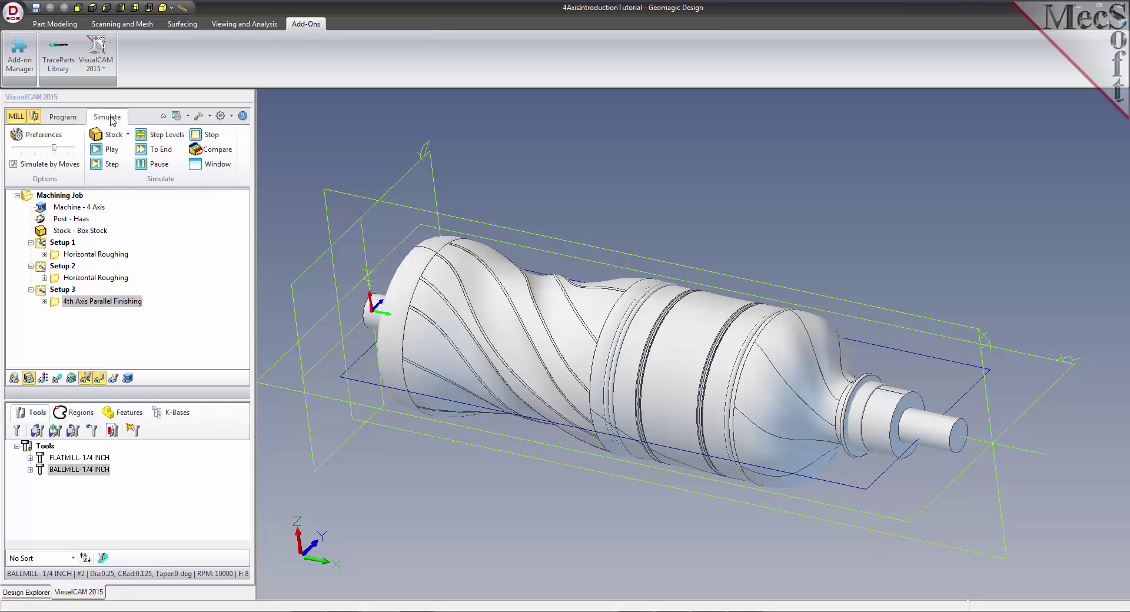
pyautogui.click(222, 166)
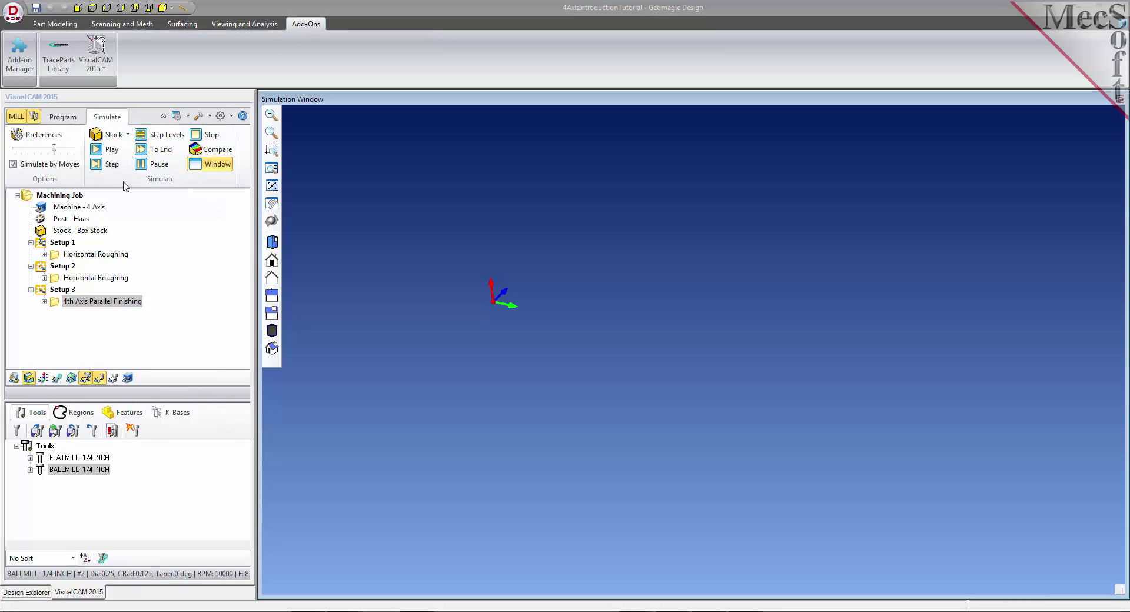
pyautogui.click(111, 150)
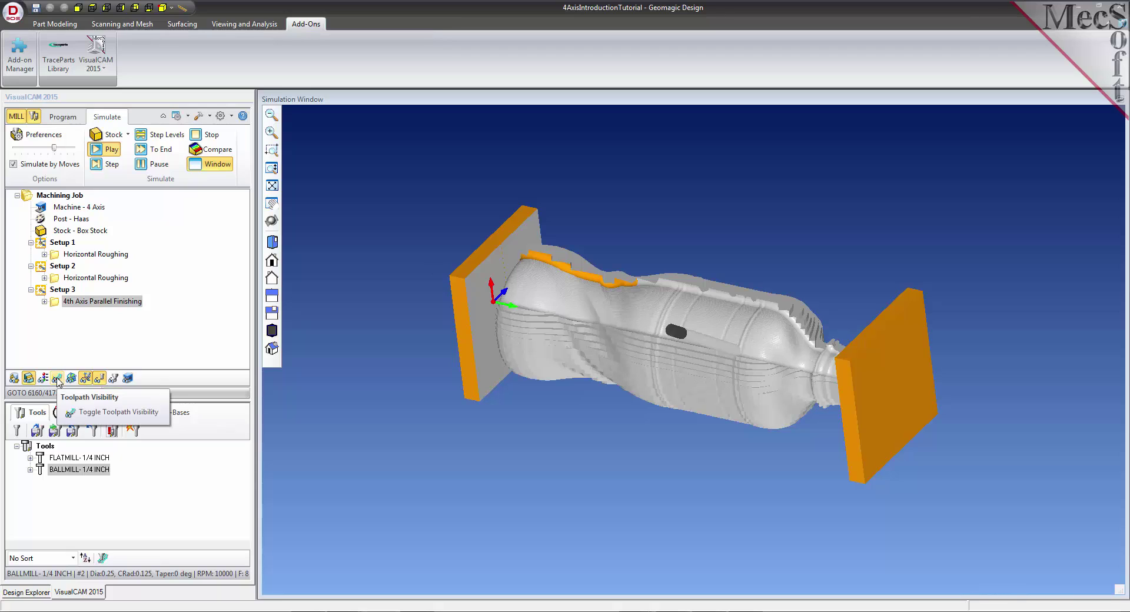
pyautogui.click(57, 379)
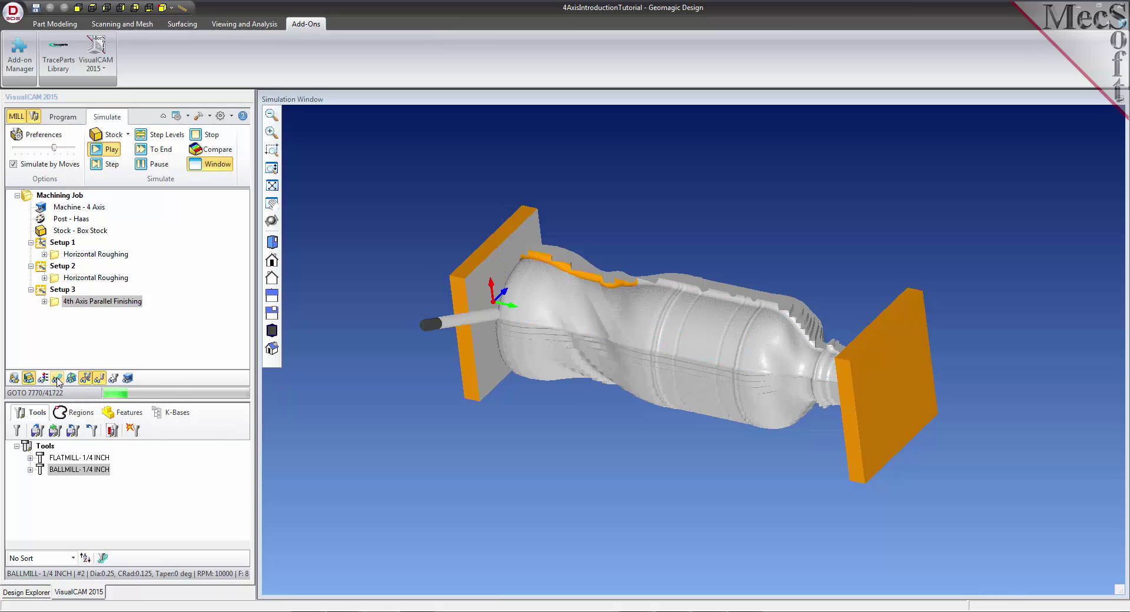
pyautogui.click(57, 379)
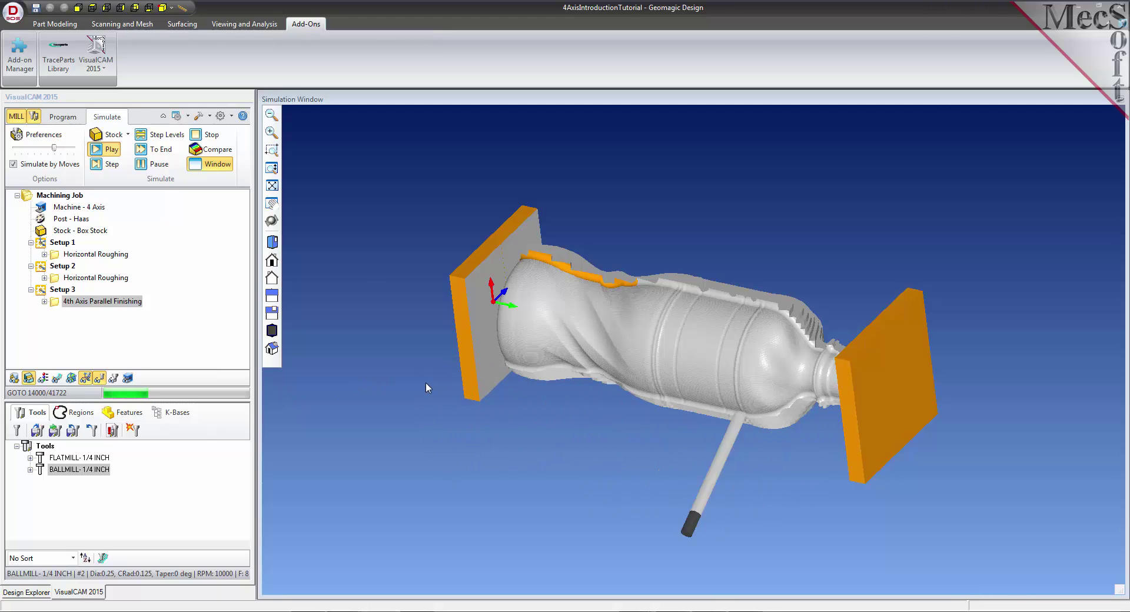
# Inspect the finished bottle stock from several angles, close the simulation window and return to programming.
pyautogui.scroll(1, 436, 377)
pyautogui.scroll(1, 433, 372)
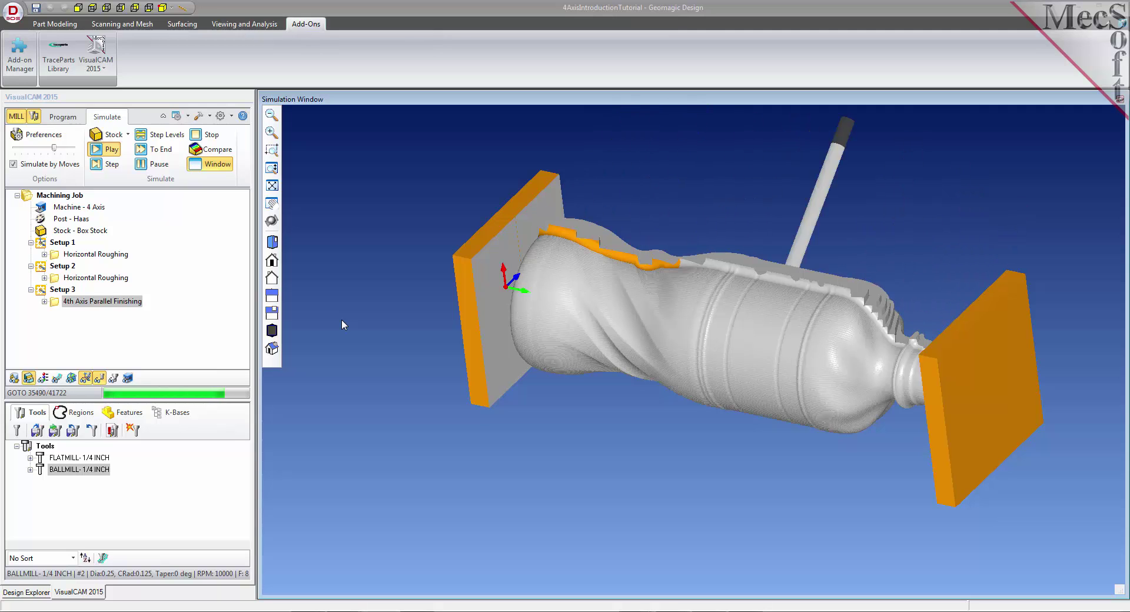
pyautogui.moveTo(424, 295); pyautogui.dragTo(406, 338, button='middle')
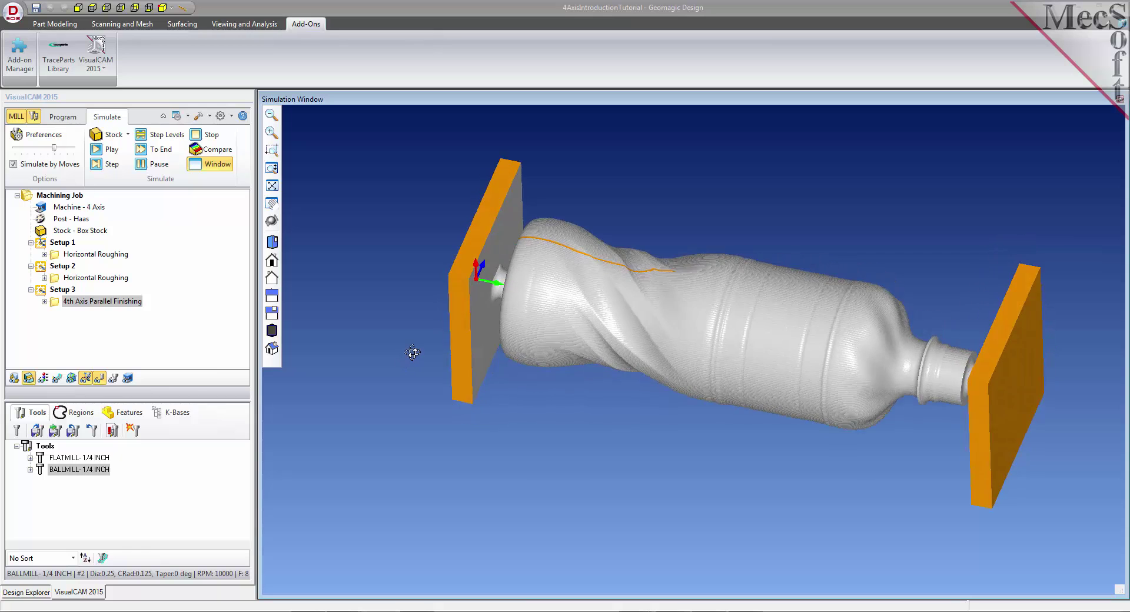
pyautogui.moveTo(707, 435); pyautogui.dragTo(373, 393, button='middle')
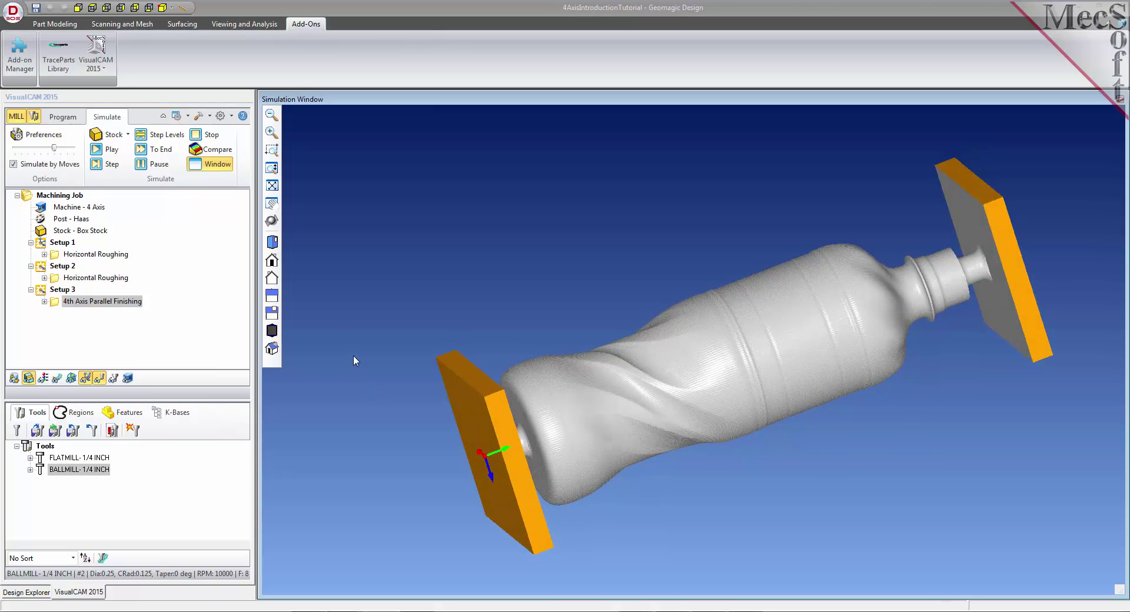
pyautogui.click(220, 165)
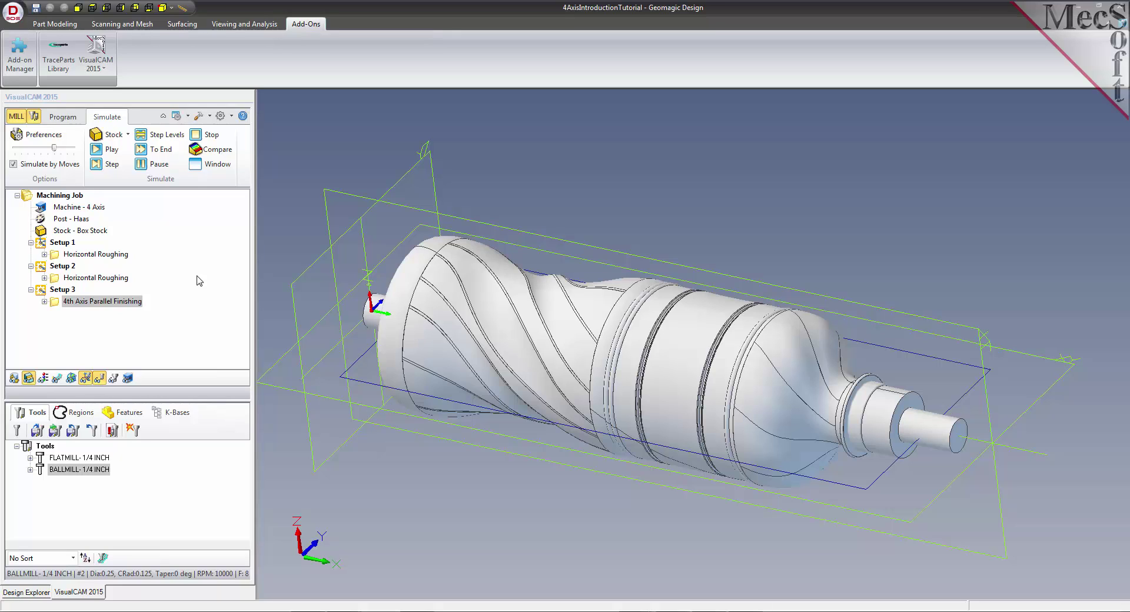
pyautogui.click(68, 117)
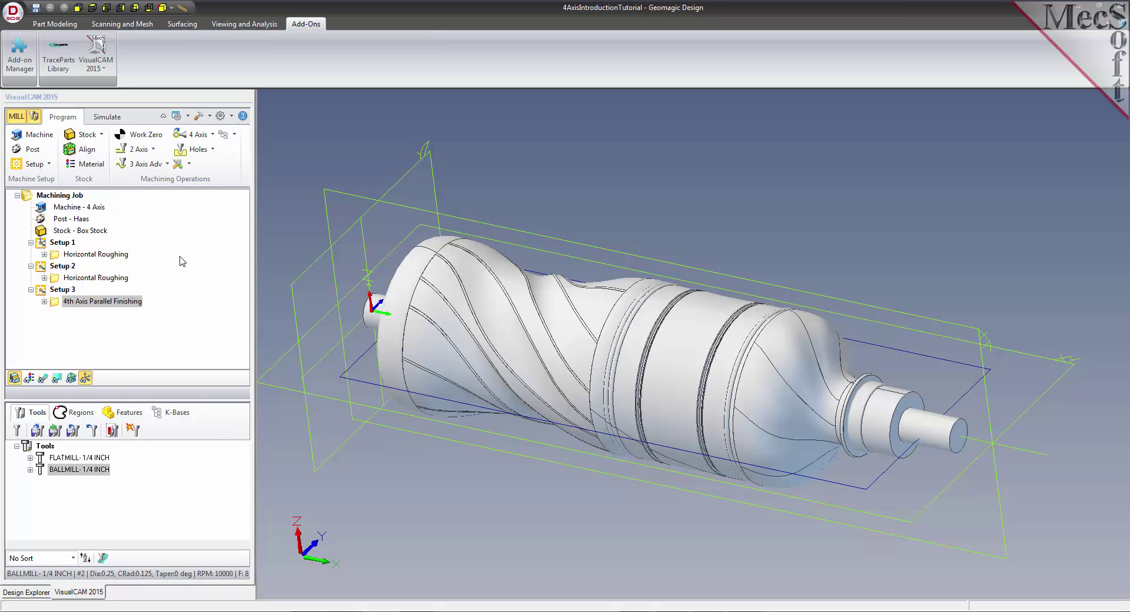
# Post the whole machining job with the Haas post to 4AxisIntroductionTutorial.nc, then review the G-code and close the file.
pyautogui.click(33, 200)
pyautogui.click(33, 200)
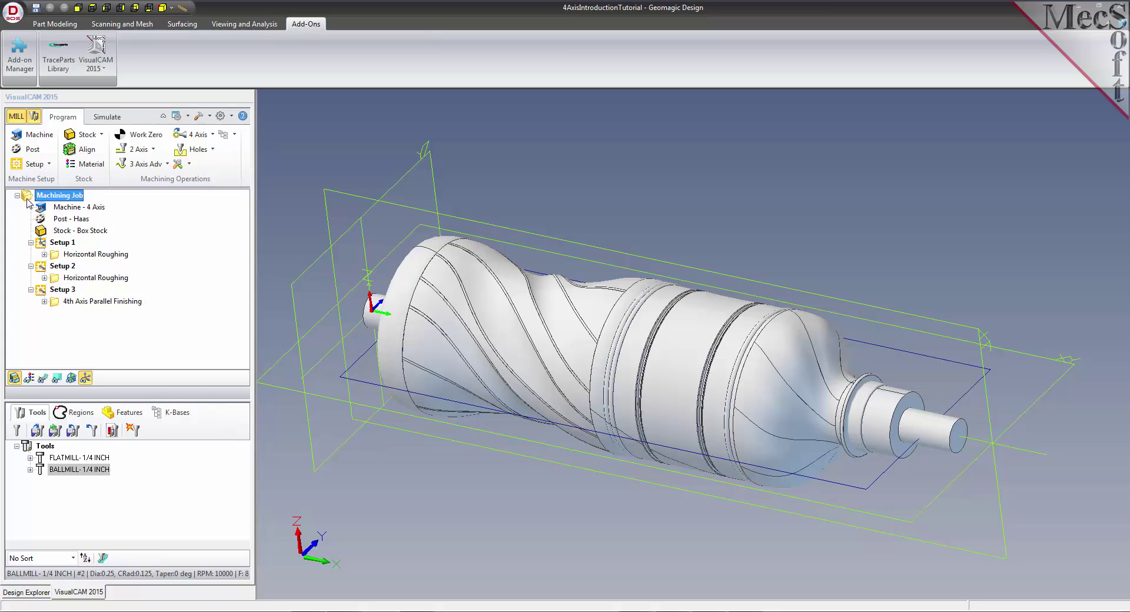
pyautogui.rightClick(62, 199)
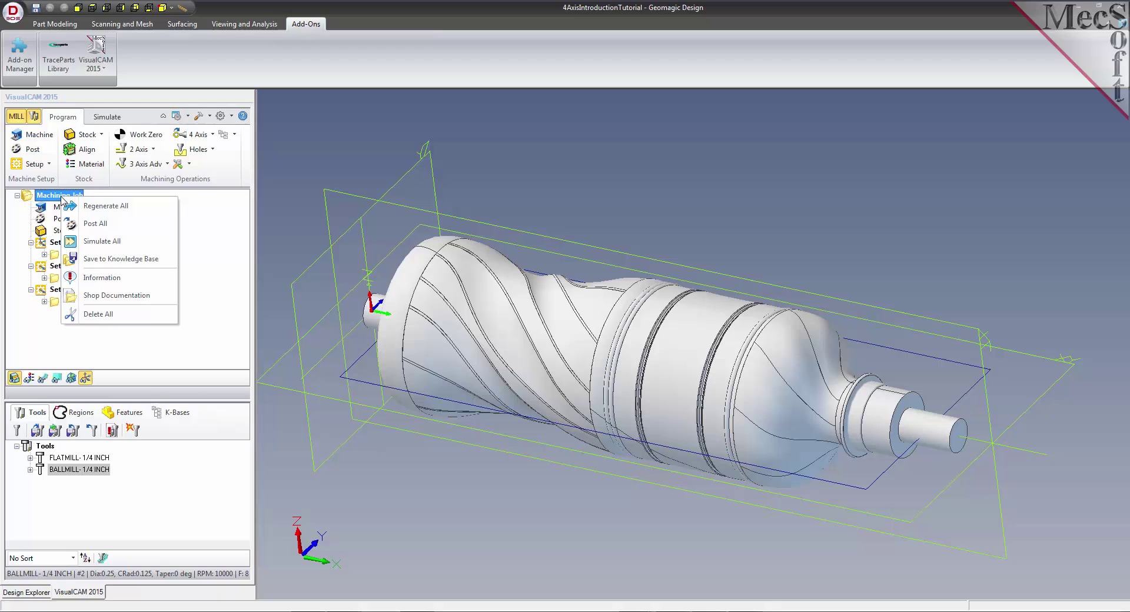
pyautogui.click(158, 225)
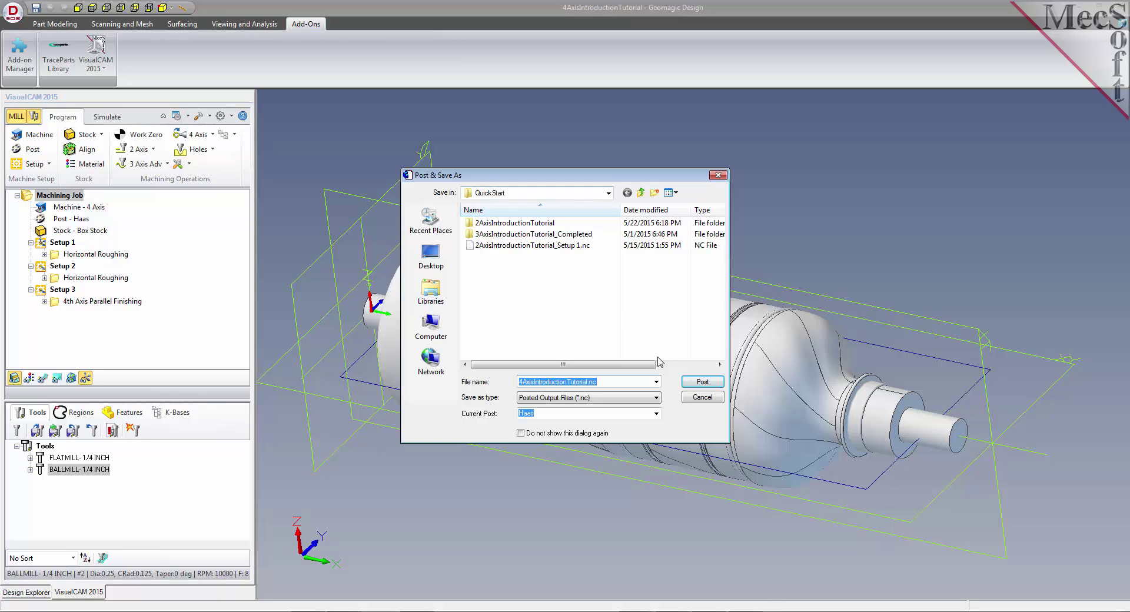
pyautogui.press('Return')
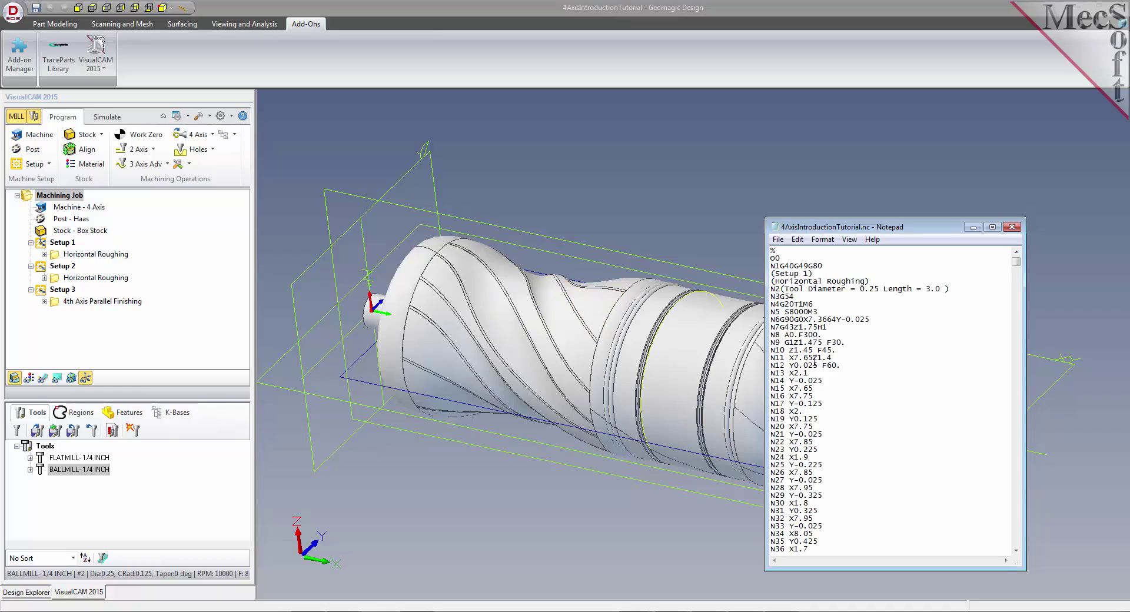
pyautogui.moveTo(1013, 264)
pyautogui.mouseDown()
pyautogui.moveTo(1015, 539)
pyautogui.moveTo(1016, 259)
pyautogui.mouseUp()
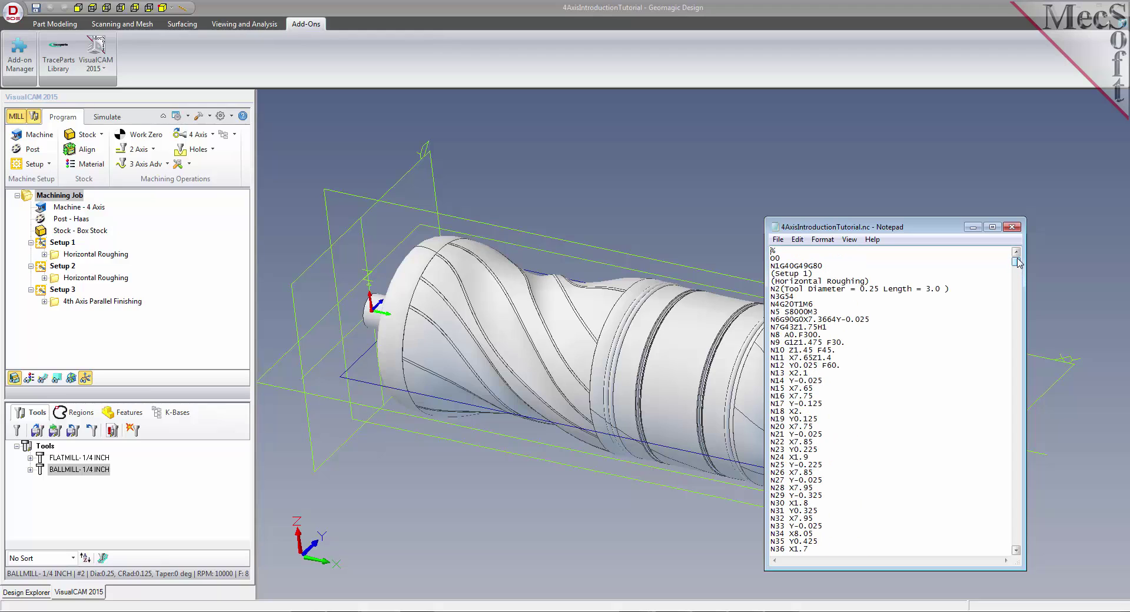
pyautogui.click(1012, 227)
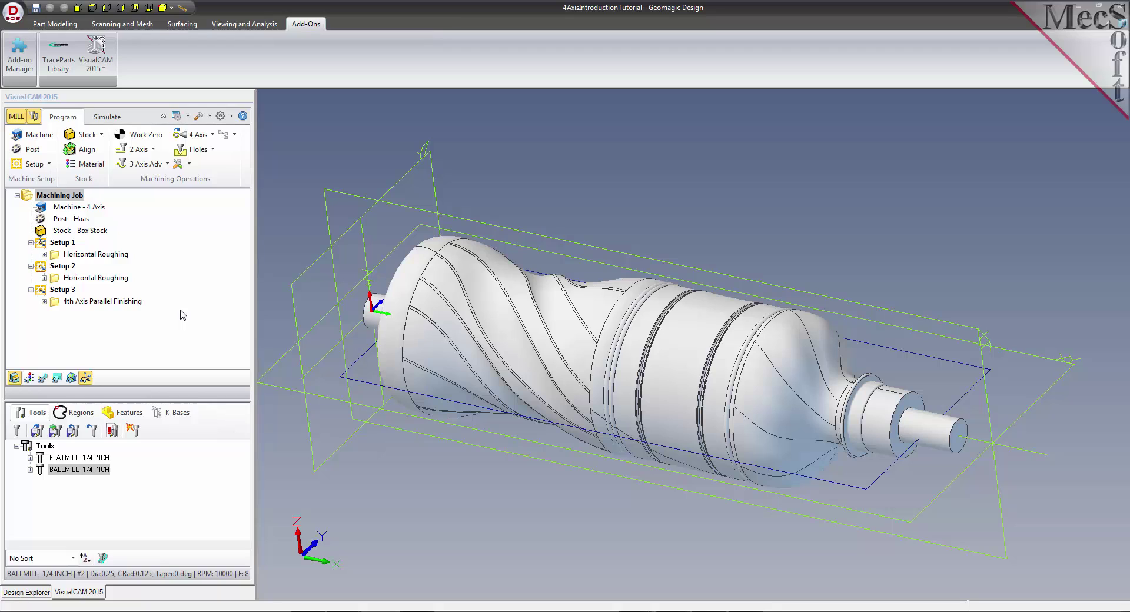
pyautogui.click(40, 242)
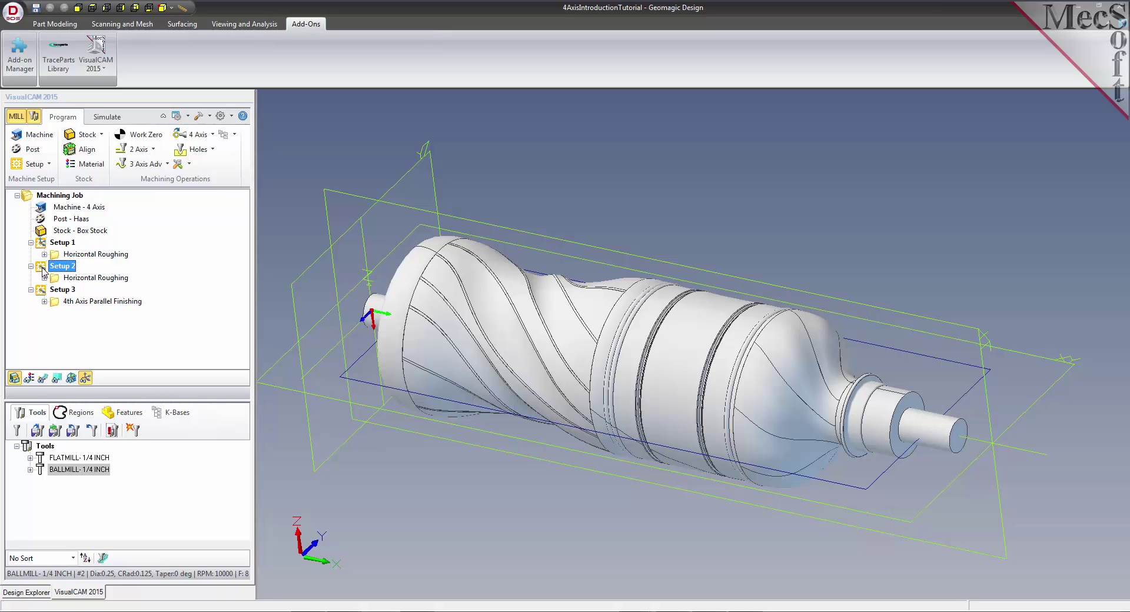
pyautogui.rightClick(43, 267)
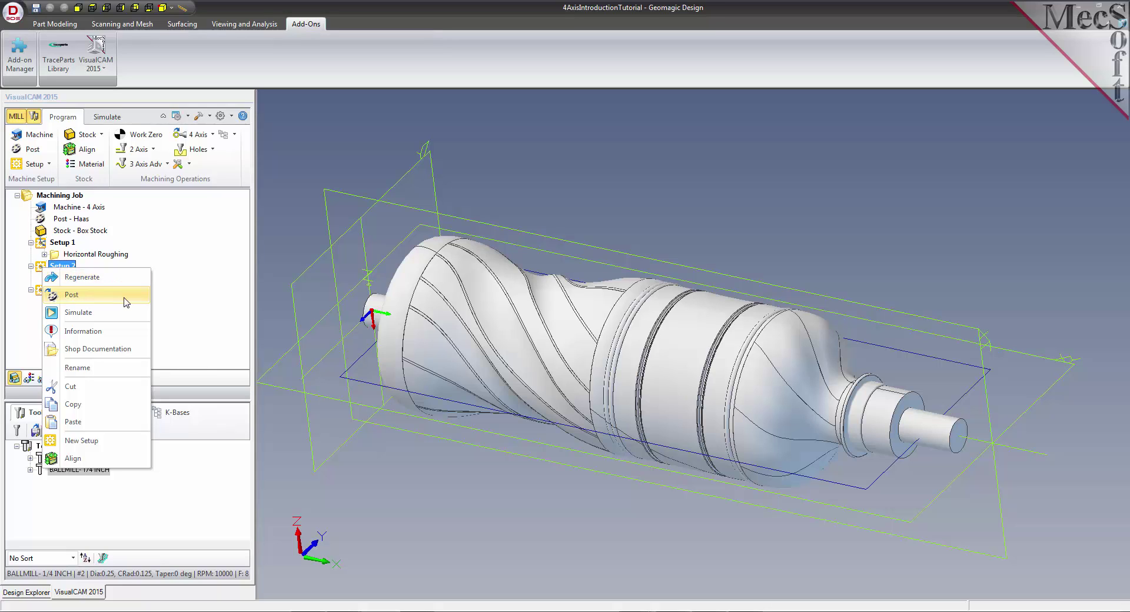
pyautogui.click(215, 298)
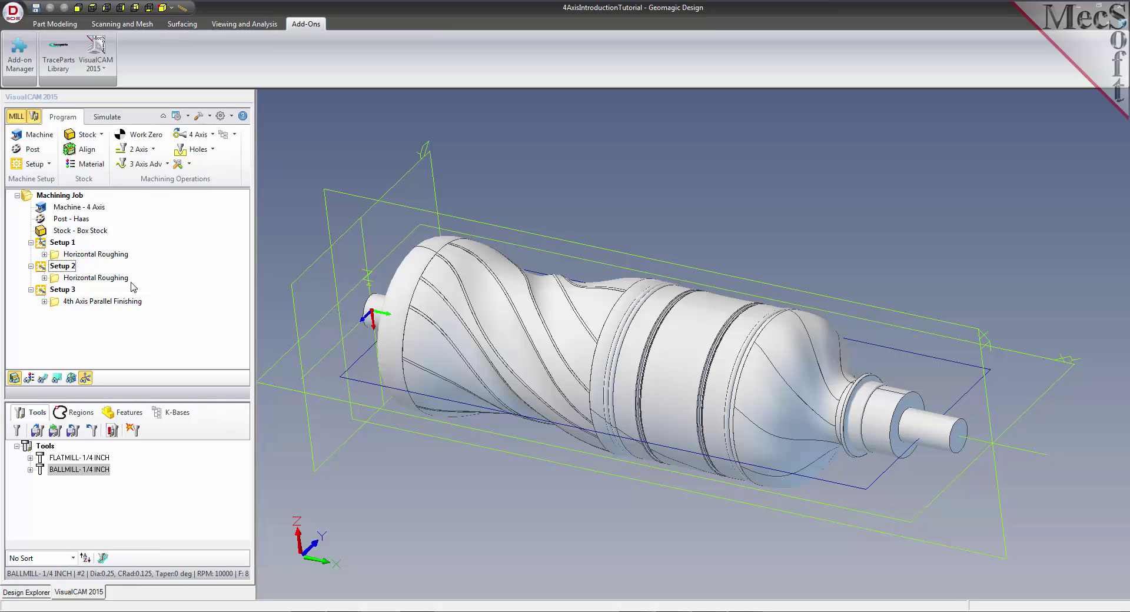
pyautogui.click(41, 268)
pyautogui.keyDown('ctrl'); pyautogui.click(42, 291); pyautogui.keyUp('ctrl')
pyautogui.rightClick(42, 291)
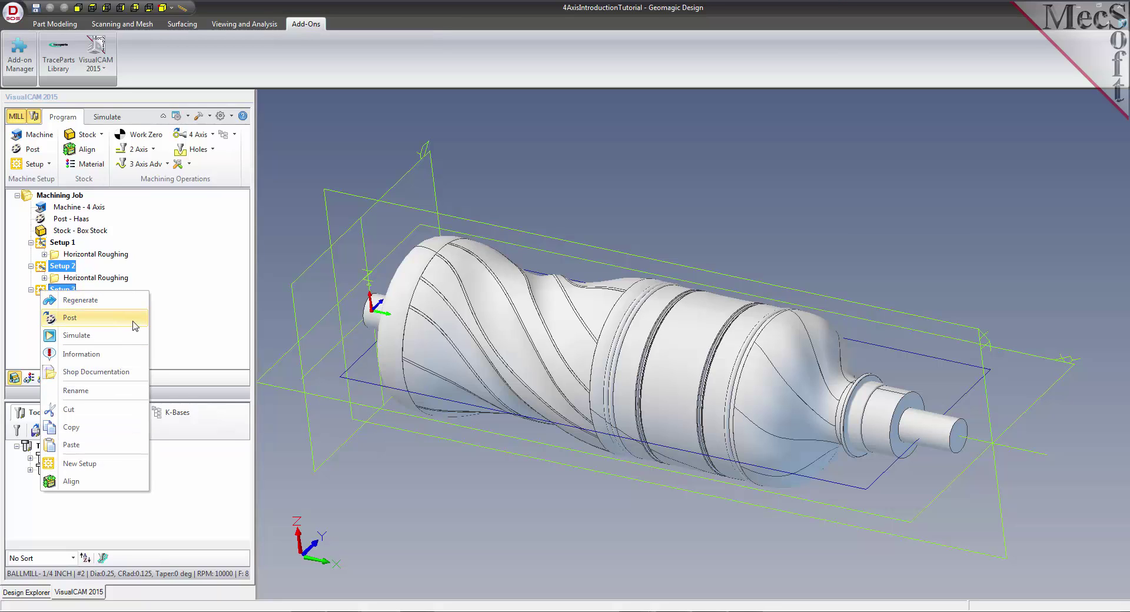
pyautogui.click(224, 288)
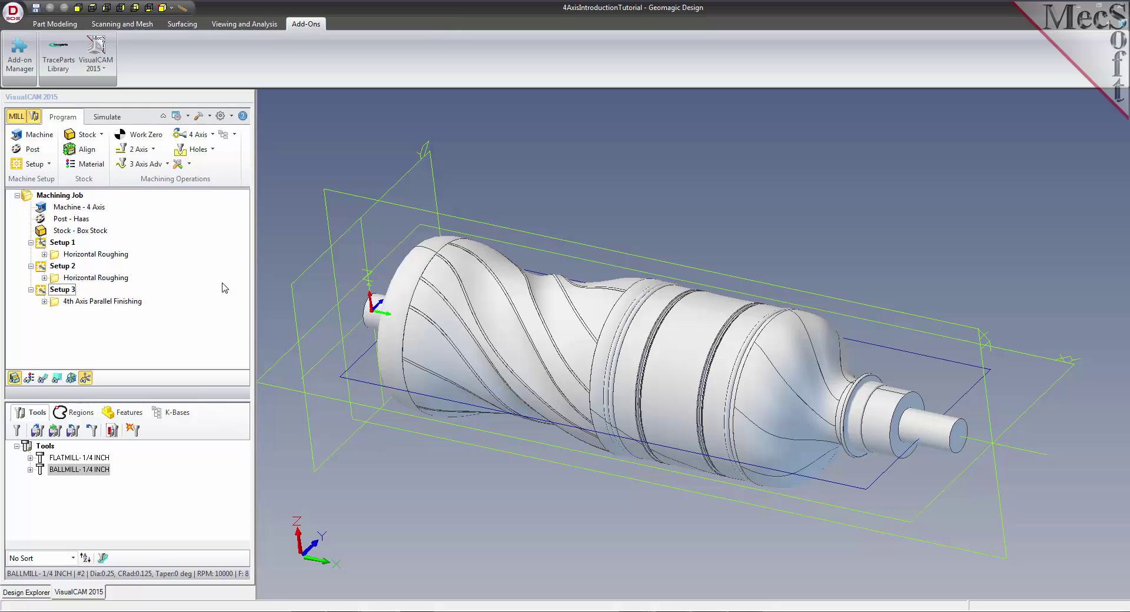